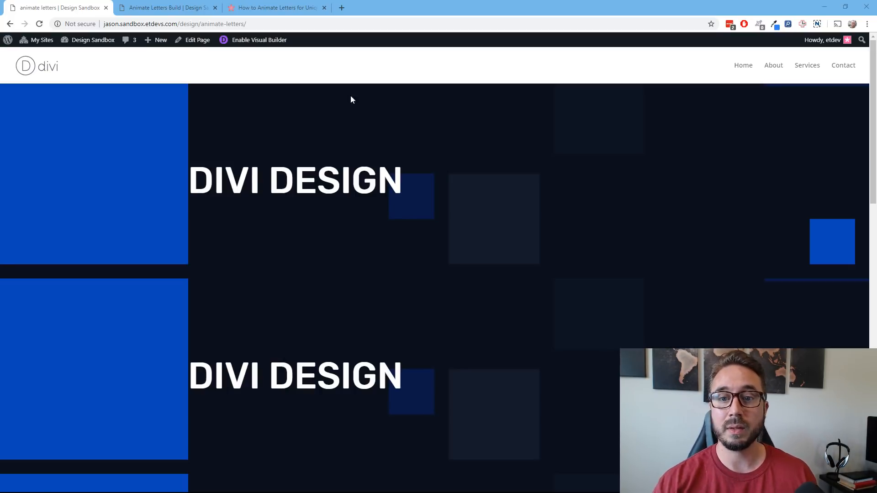
{"action": "left_click", "coordinate": [417, 4]}
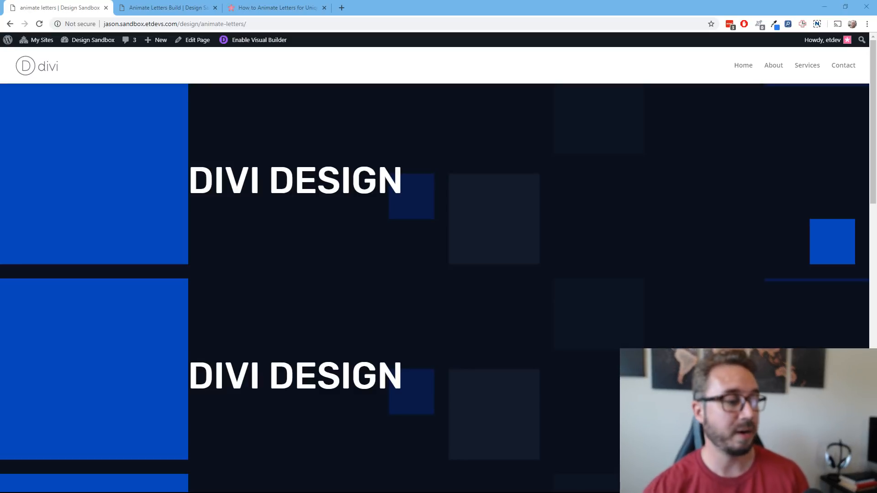
{"action": "left_click", "coordinate": [464, 8]}
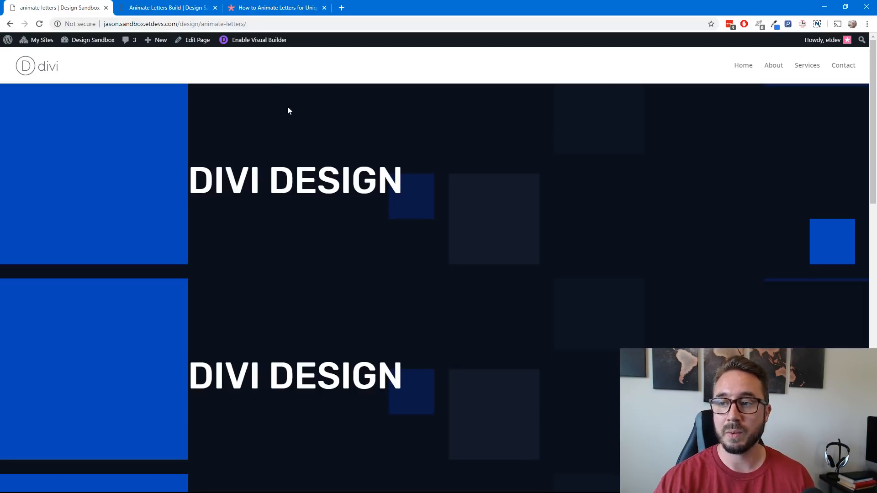
Reload the finished animate-letters demo page and examine each DIVI DESIGN letter animation down to the boxed DESIGN letters
{"action": "left_click", "coordinate": [40, 28]}
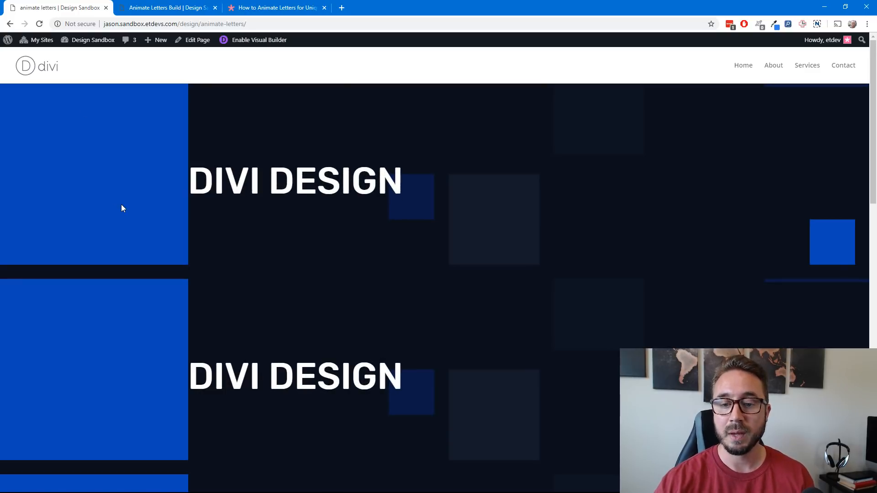
{"action": "scroll", "coordinate": [120, 206], "scroll_direction": "down", "scroll_amount": 5}
{"action": "scroll", "coordinate": [120, 209], "scroll_direction": "down", "scroll_amount": 1}
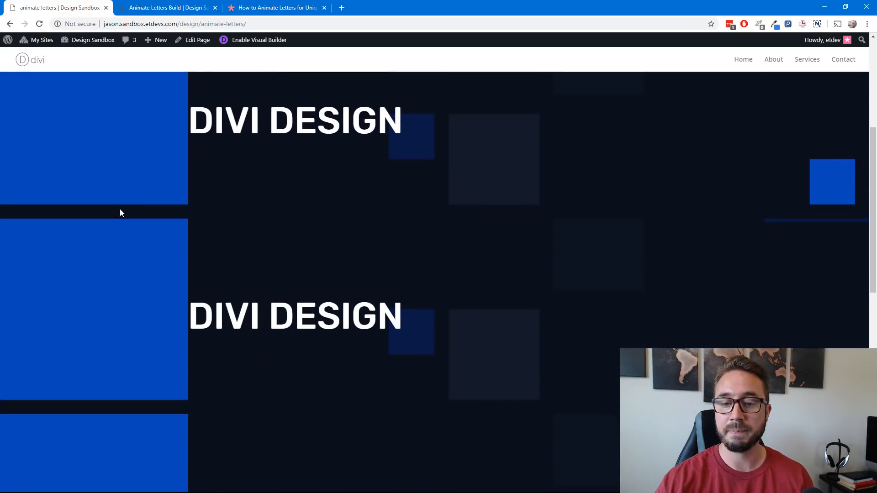
{"action": "scroll", "coordinate": [120, 209], "scroll_direction": "down", "scroll_amount": 1}
{"action": "scroll", "coordinate": [120, 209], "scroll_direction": "up", "scroll_amount": 1}
{"action": "scroll", "coordinate": [119, 209], "scroll_direction": "down", "scroll_amount": 1}
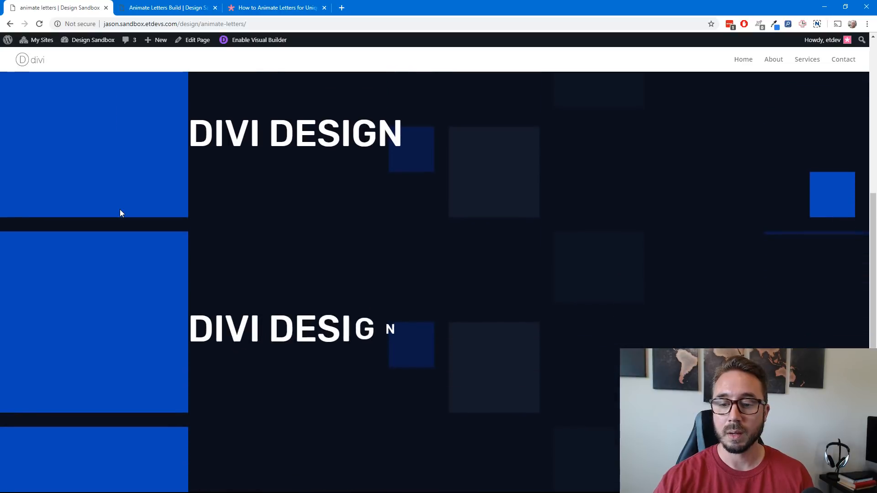
{"action": "scroll", "coordinate": [119, 209], "scroll_direction": "down", "scroll_amount": 1}
{"action": "scroll", "coordinate": [119, 209], "scroll_direction": "up", "scroll_amount": 1}
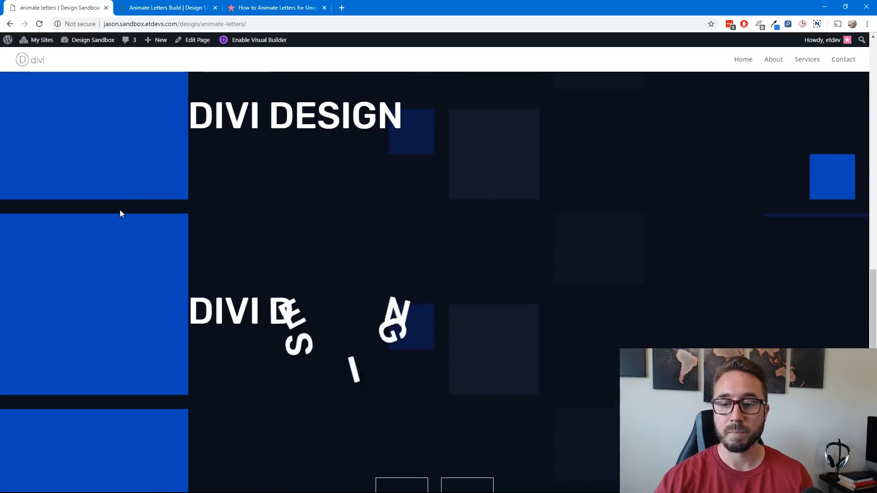
{"action": "scroll", "coordinate": [120, 210], "scroll_direction": "down", "scroll_amount": 3}
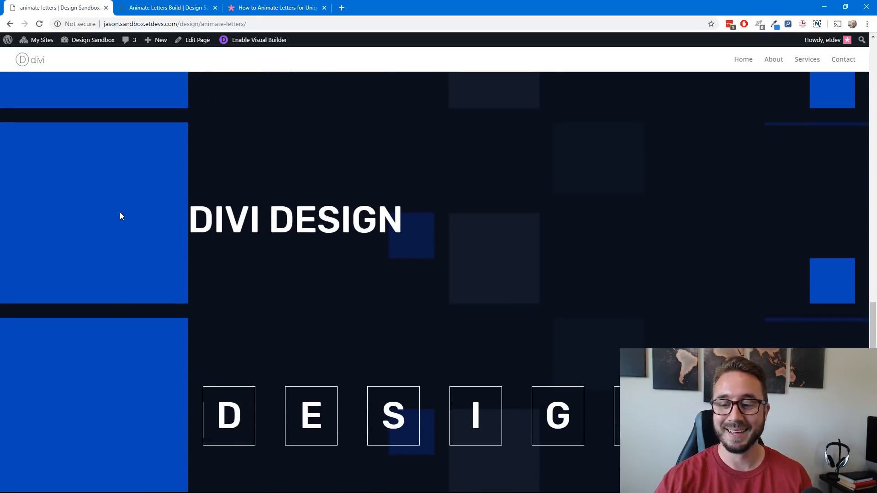
{"action": "left_click", "coordinate": [38, 28]}
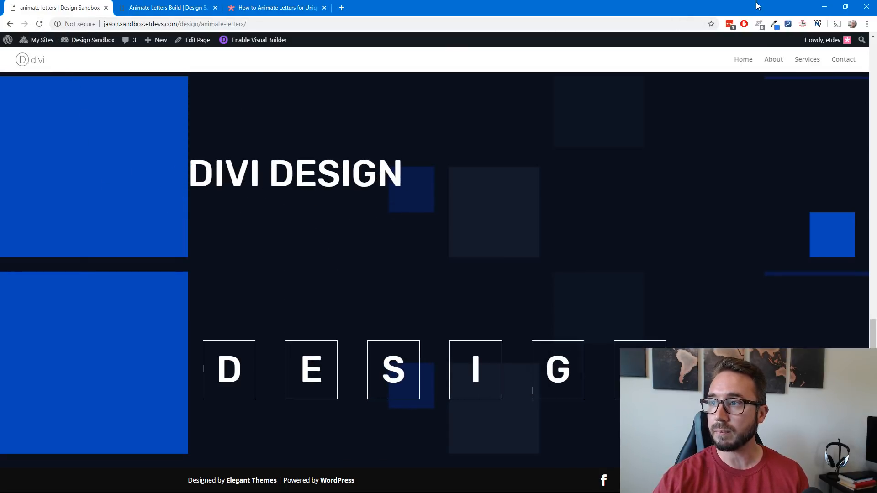
{"action": "key", "text": "F5"}
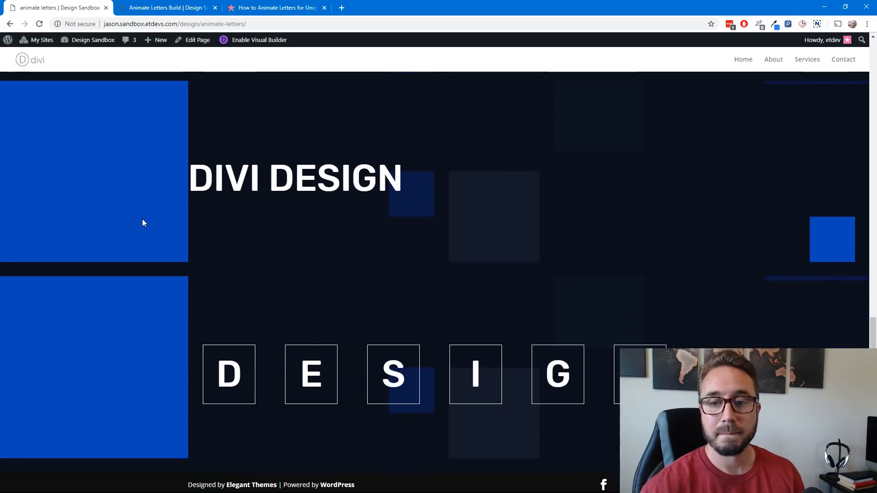
{"action": "left_click", "coordinate": [275, 8]}
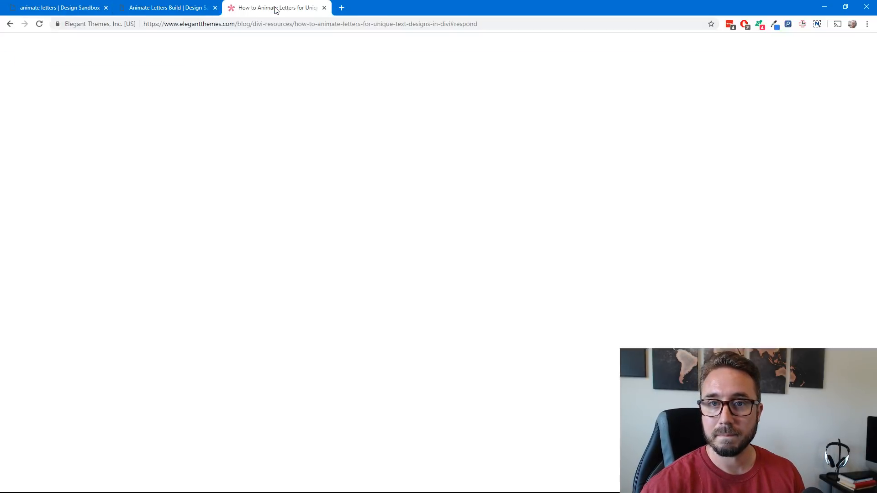
{"action": "left_click", "coordinate": [151, 8]}
{"action": "left_click", "coordinate": [91, 8]}
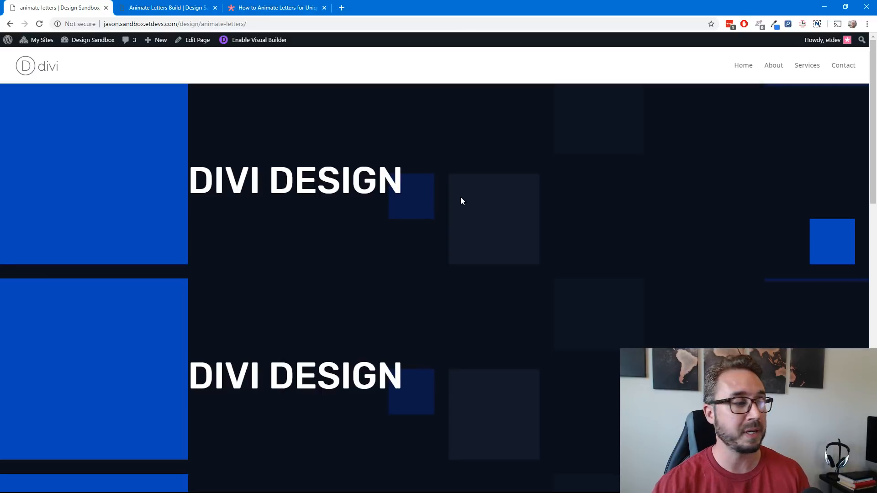
On the Animate Letters Build page, add a one-column row to the empty section and insert a Text module in it
{"action": "left_click", "coordinate": [190, 8]}
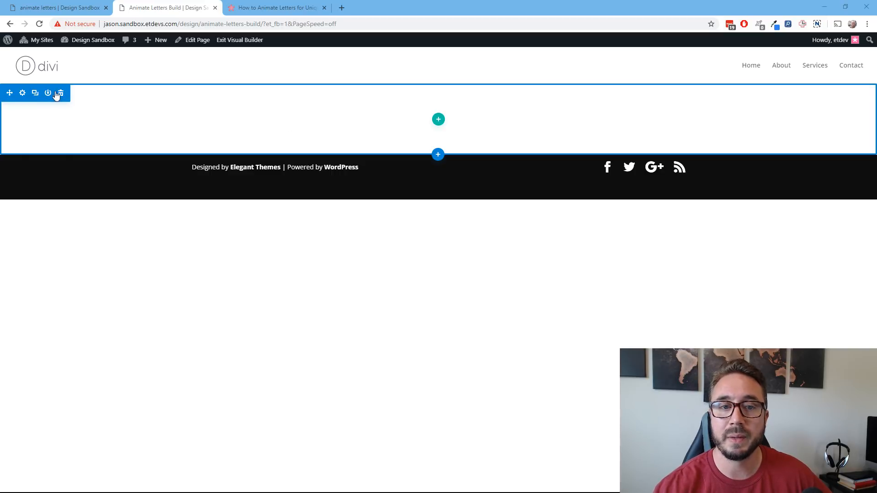
{"action": "left_click", "coordinate": [438, 120]}
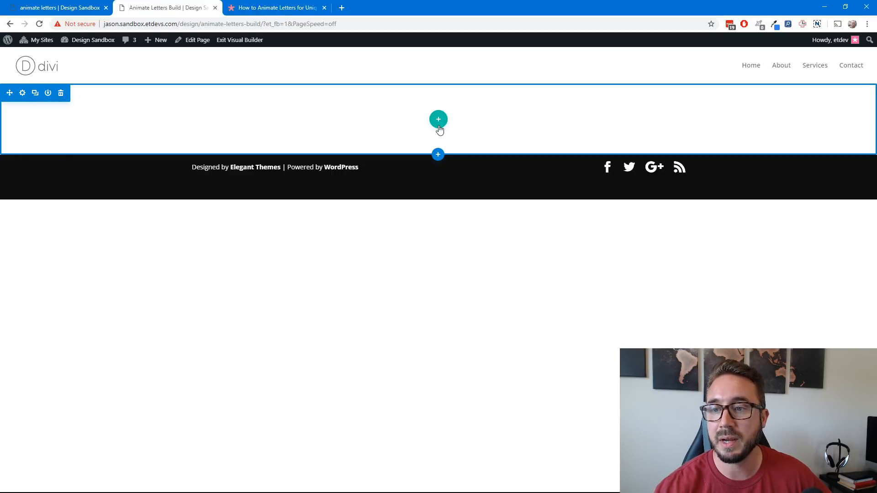
{"action": "left_click", "coordinate": [400, 190]}
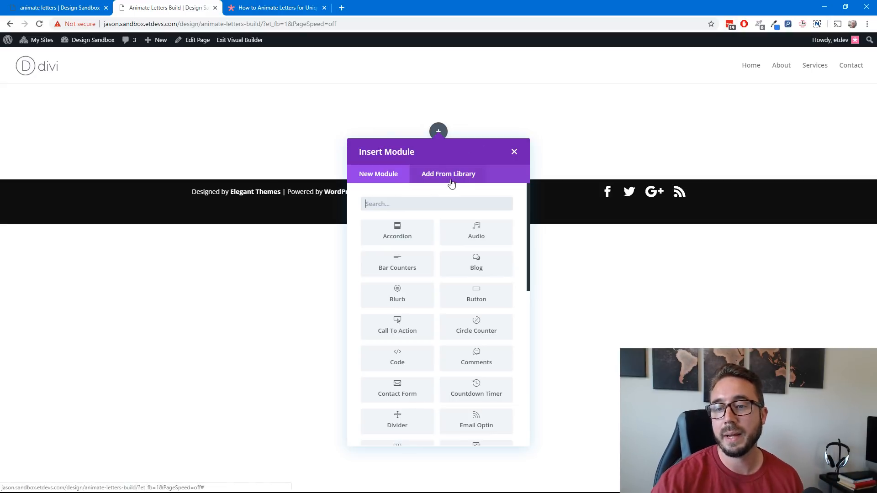
{"action": "left_click", "coordinate": [428, 197]}
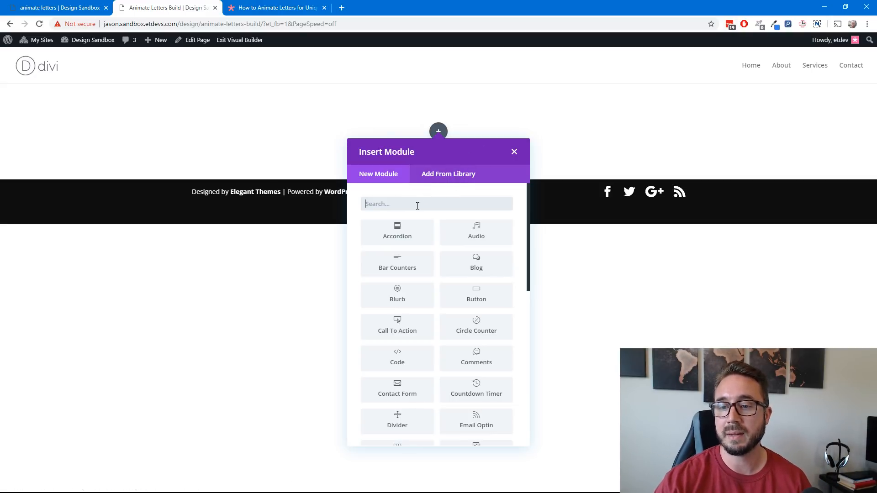
{"action": "type", "text": "text"}
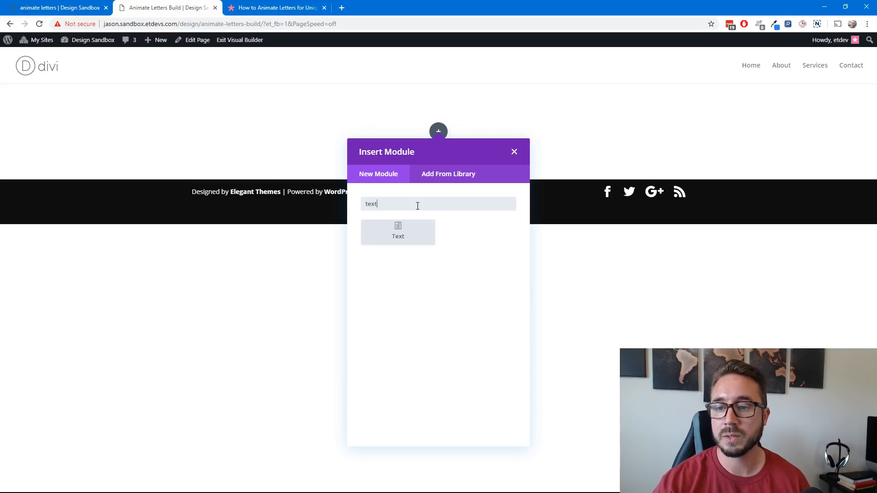
{"action": "left_click", "coordinate": [396, 236]}
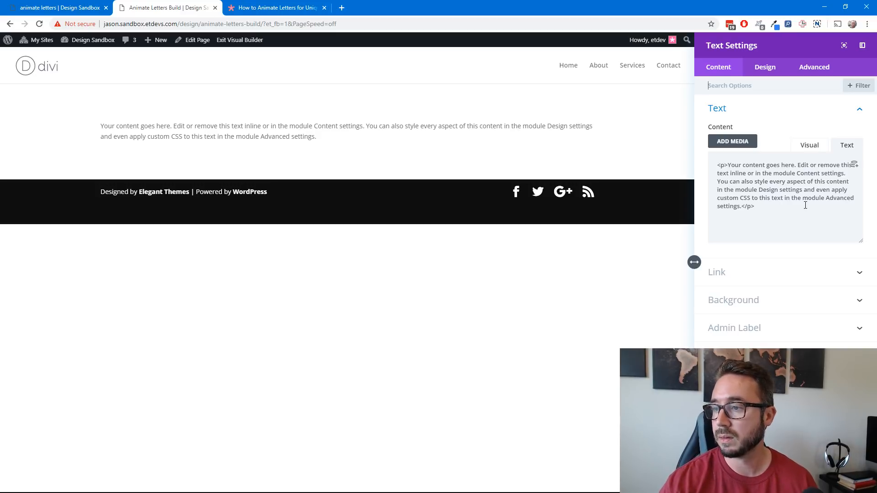
{"action": "left_click", "coordinate": [774, 214]}
{"action": "left_click_drag", "start_coordinate": [714, 169], "coordinate": [712, 168]}
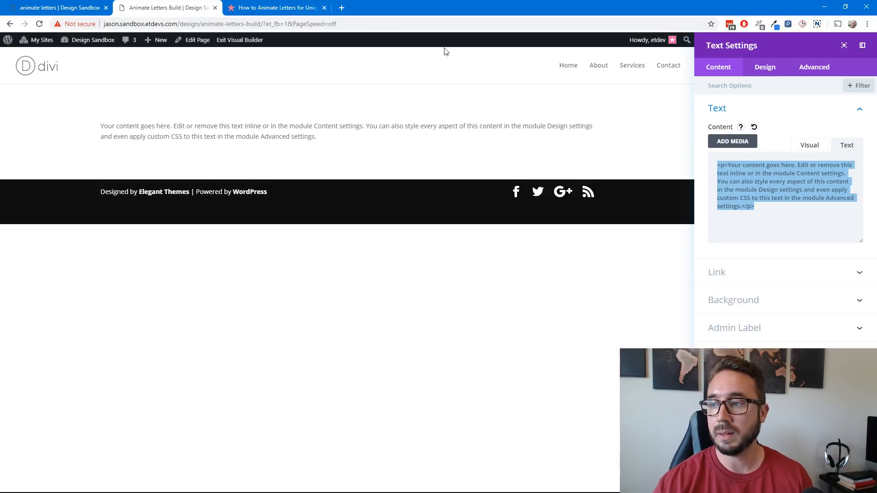
{"action": "left_click", "coordinate": [285, 8]}
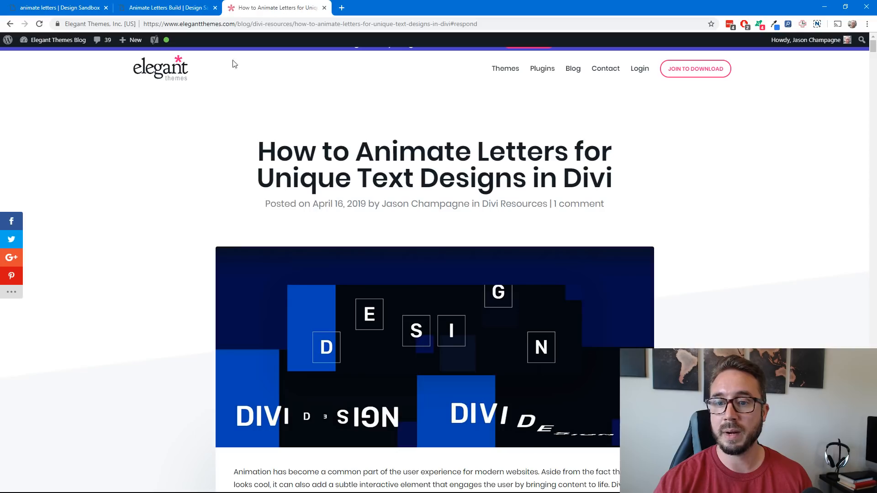
{"action": "left_click", "coordinate": [75, 8]}
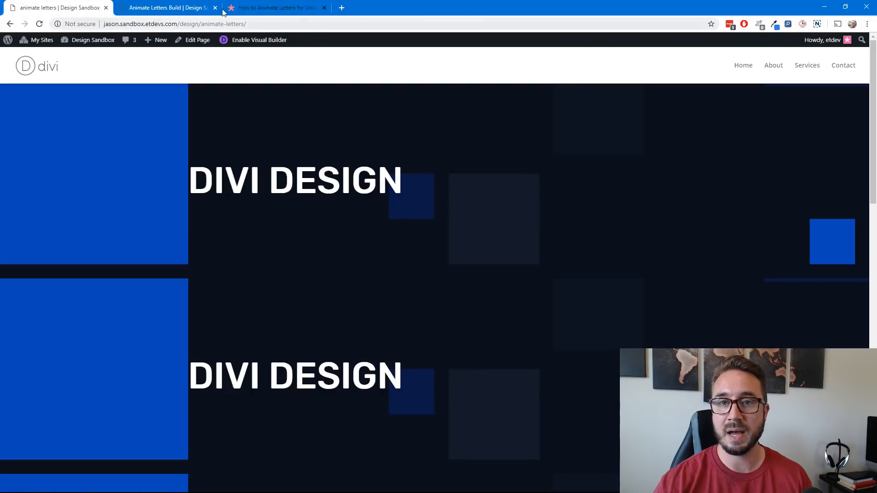
{"action": "left_click", "coordinate": [190, 10]}
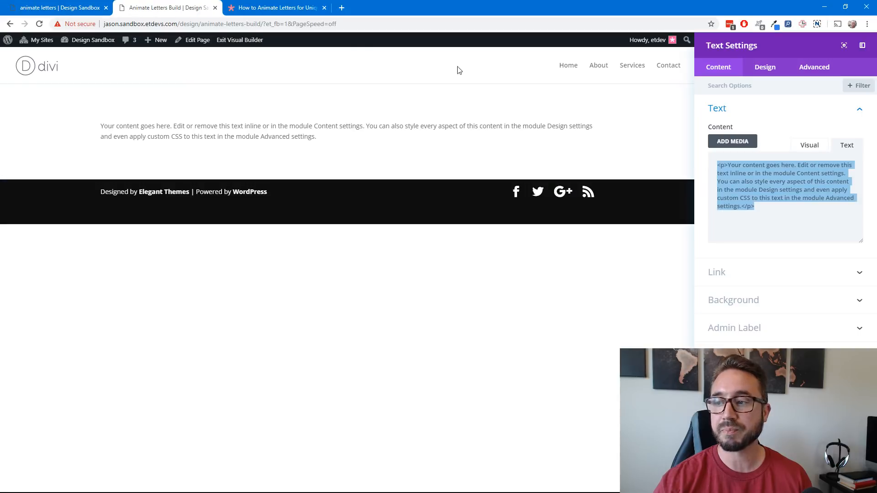
Replace the text module's placeholder content with "d" and save the module
{"action": "left_click", "coordinate": [769, 205]}
{"action": "left_click_drag", "start_coordinate": [767, 207], "coordinate": [712, 161]}
{"action": "type", "text": "d"}
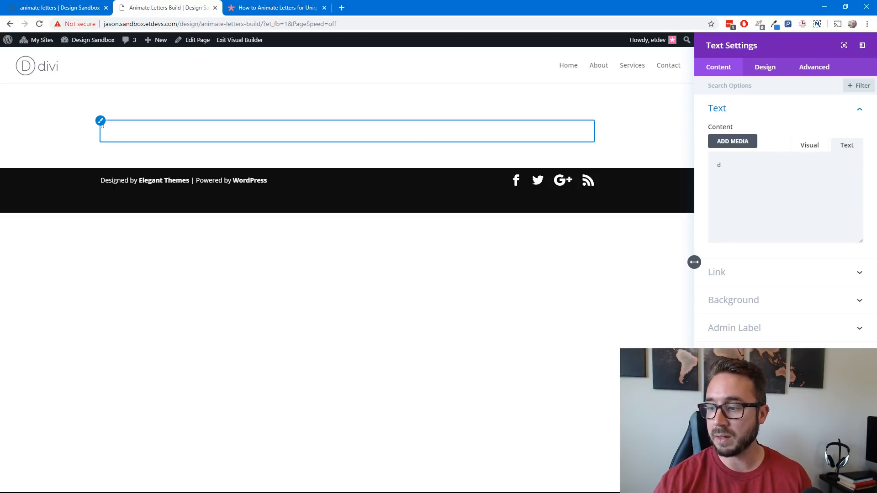
{"action": "left_click", "coordinate": [854, 484]}
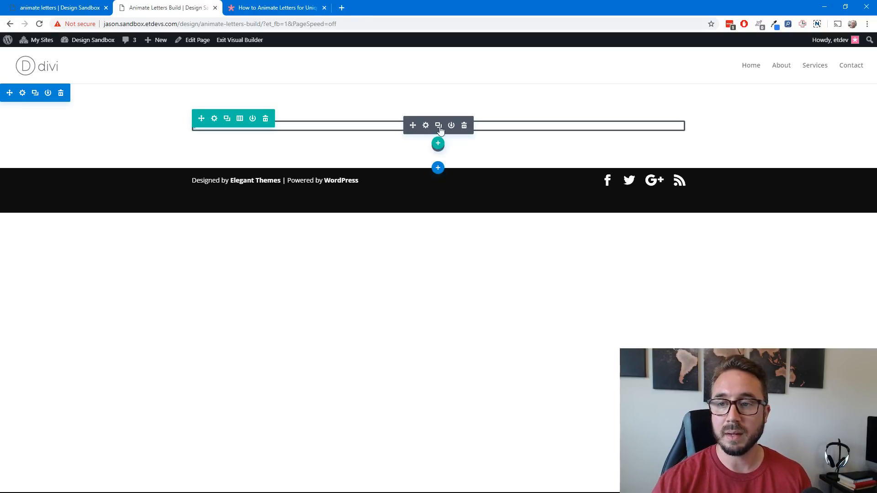
Open the section's settings and detach them into a smaller floating window
{"action": "left_click", "coordinate": [21, 94]}
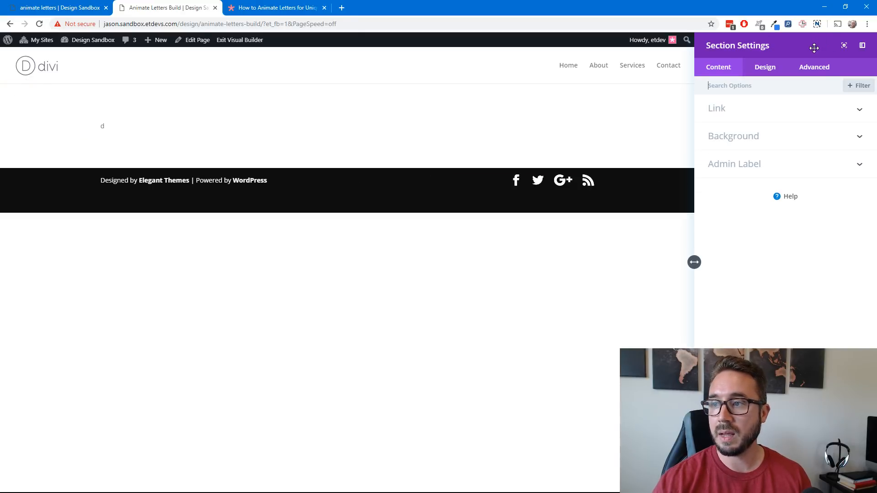
{"action": "left_click_drag", "start_coordinate": [813, 48], "coordinate": [756, 66]}
{"action": "left_click_drag", "start_coordinate": [817, 255], "coordinate": [822, 291]}
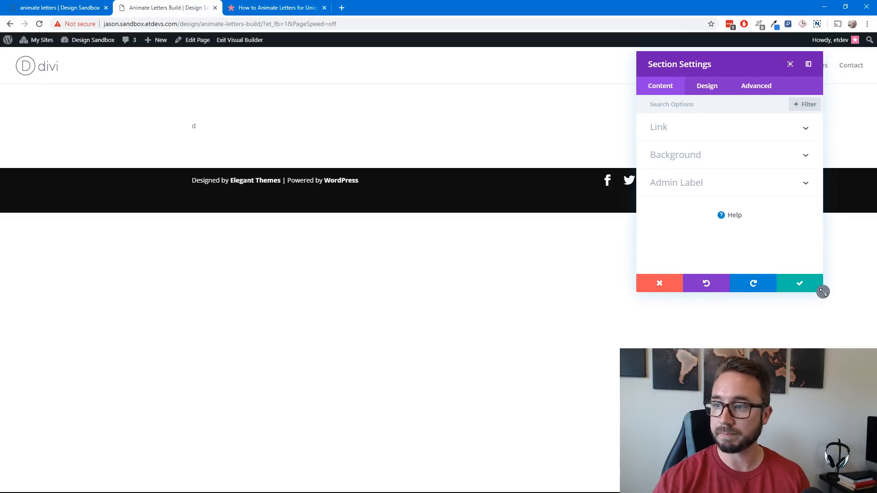
Set the dark blue-squares image investing-08.jpg from the media library as the section's background image
{"action": "left_click", "coordinate": [744, 155]}
{"action": "left_click", "coordinate": [752, 151]}
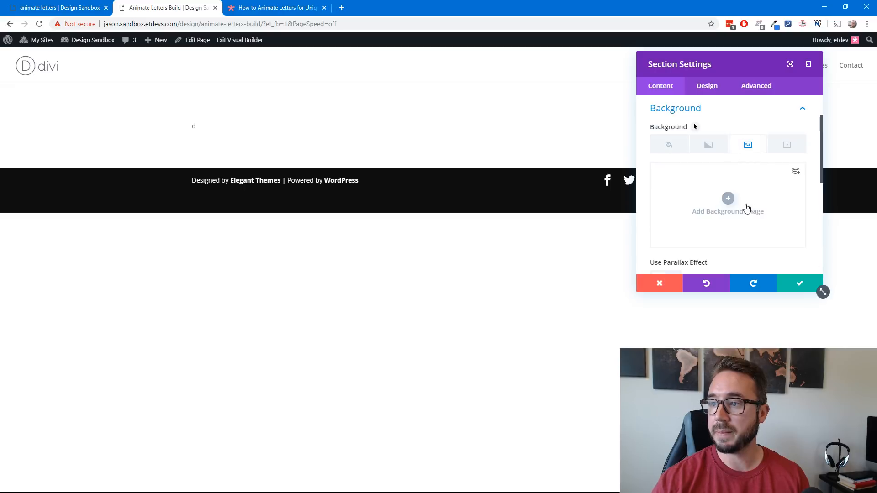
{"action": "left_click", "coordinate": [728, 198]}
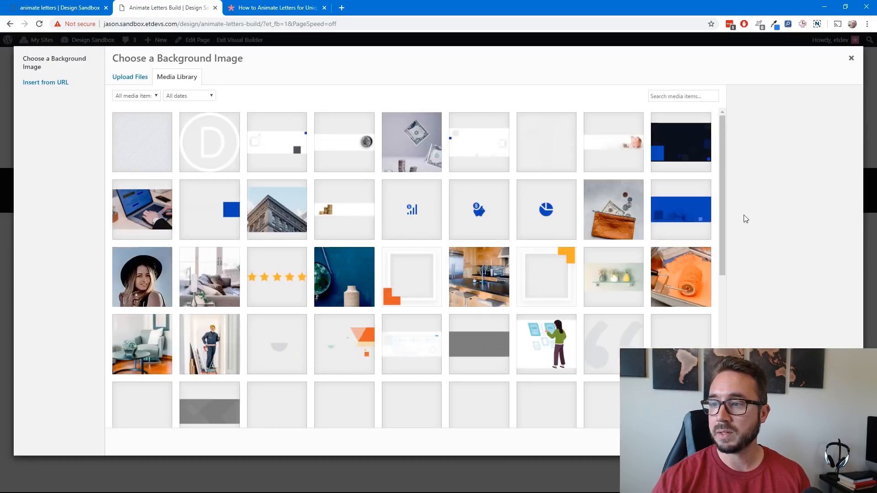
{"action": "left_click", "coordinate": [677, 160]}
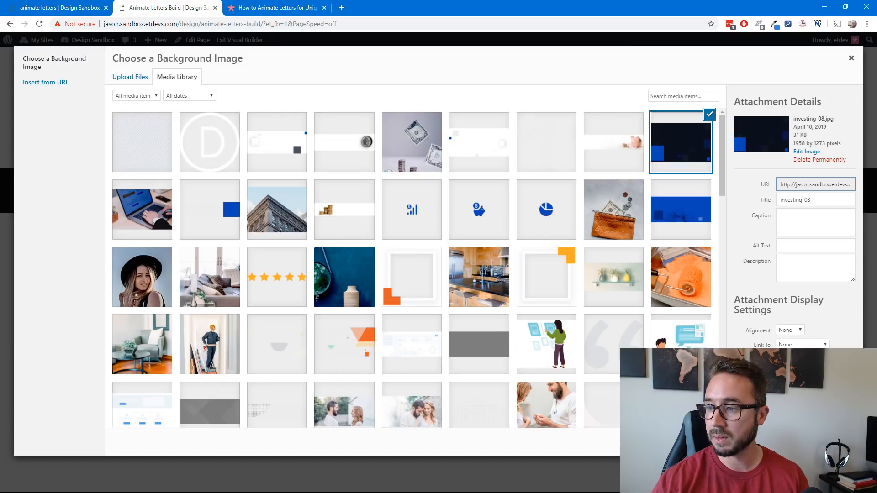
{"action": "left_click", "coordinate": [823, 442]}
Set the section's background image position to Bottom Center and save the section settings
{"action": "scroll", "coordinate": [759, 266], "scroll_direction": "down", "scroll_amount": 3}
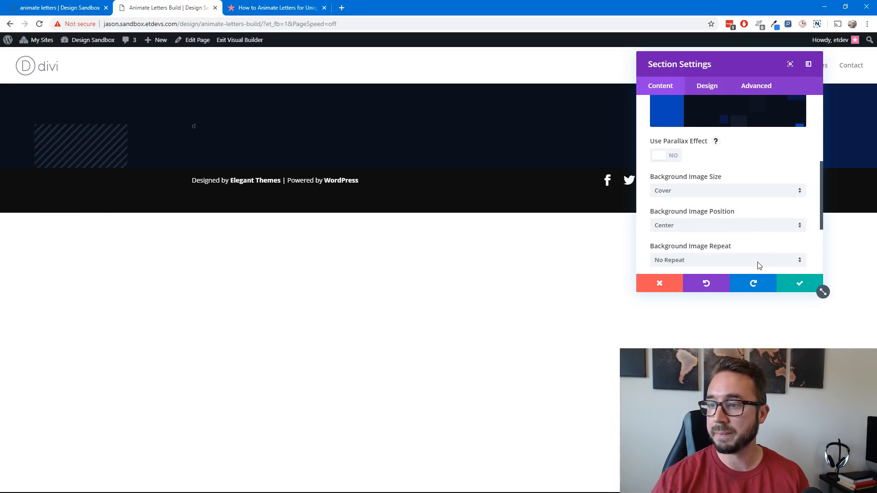
{"action": "left_click", "coordinate": [735, 227]}
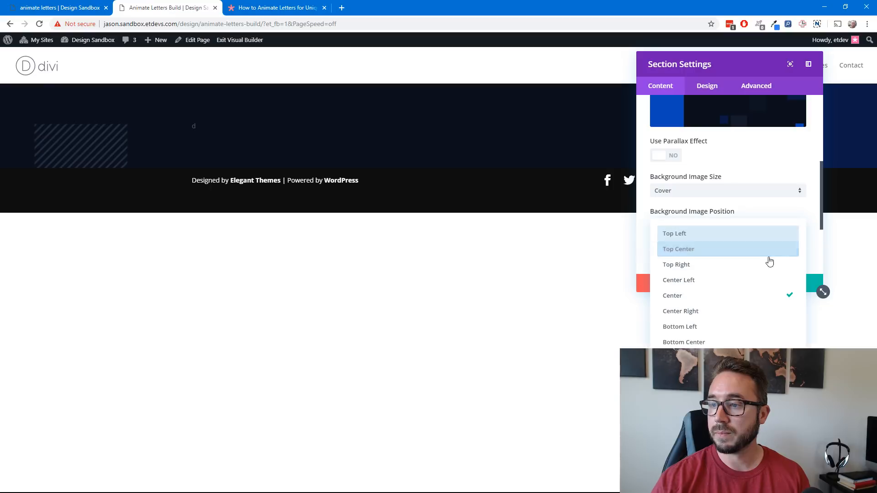
{"action": "left_click", "coordinate": [751, 343]}
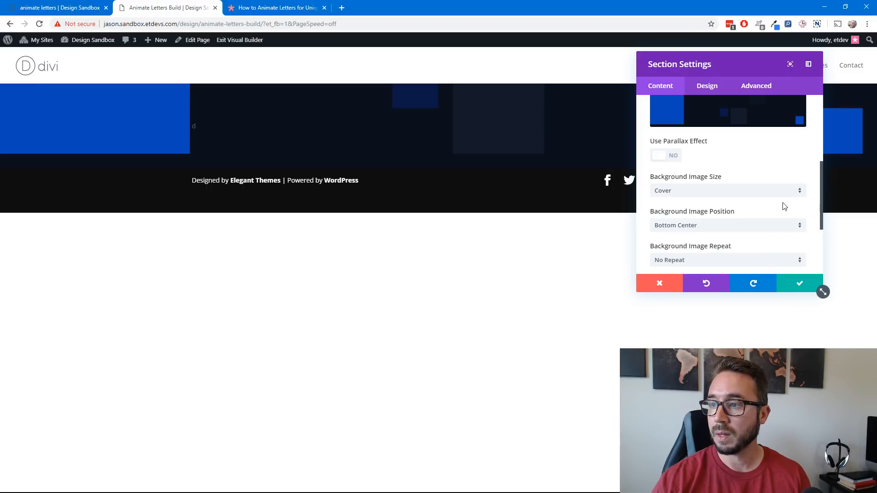
{"action": "left_click", "coordinate": [799, 284]}
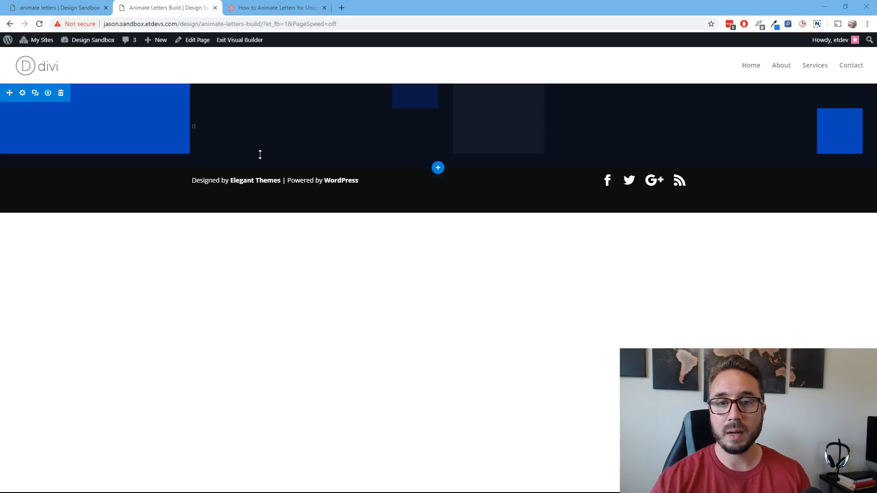
Enable a custom gutter width of 1 for the row holding the letter and save the row settings
{"action": "left_click", "coordinate": [214, 118]}
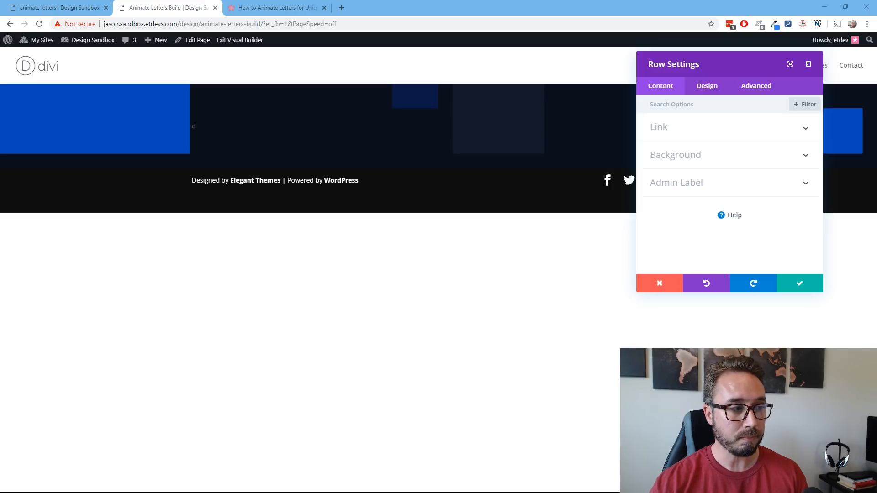
{"action": "left_click", "coordinate": [707, 92]}
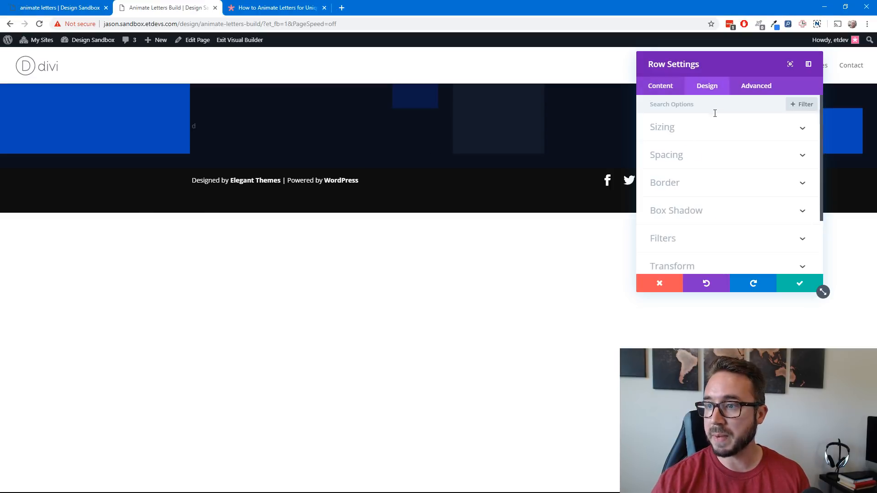
{"action": "left_click", "coordinate": [709, 137]}
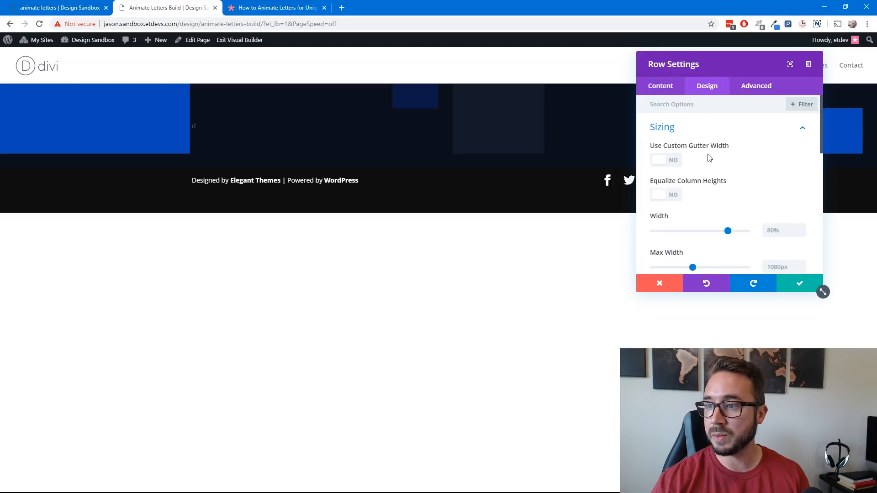
{"action": "left_click", "coordinate": [676, 161]}
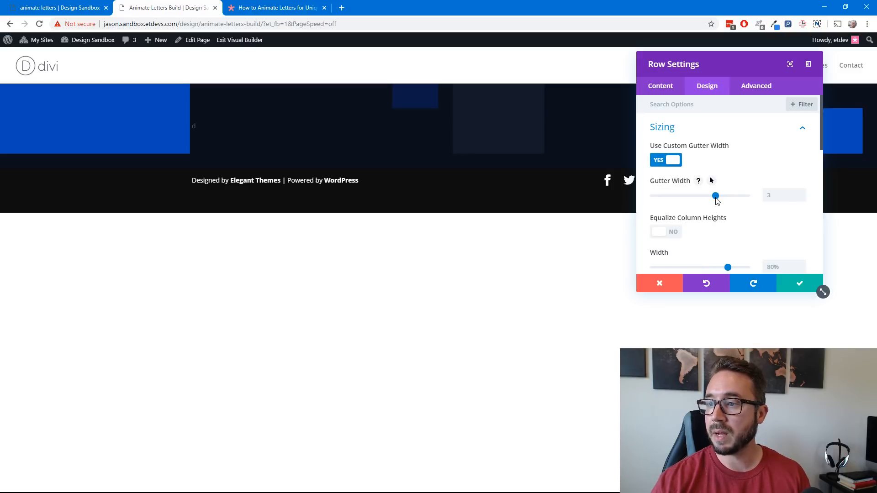
{"action": "left_click_drag", "start_coordinate": [705, 199], "coordinate": [654, 202]}
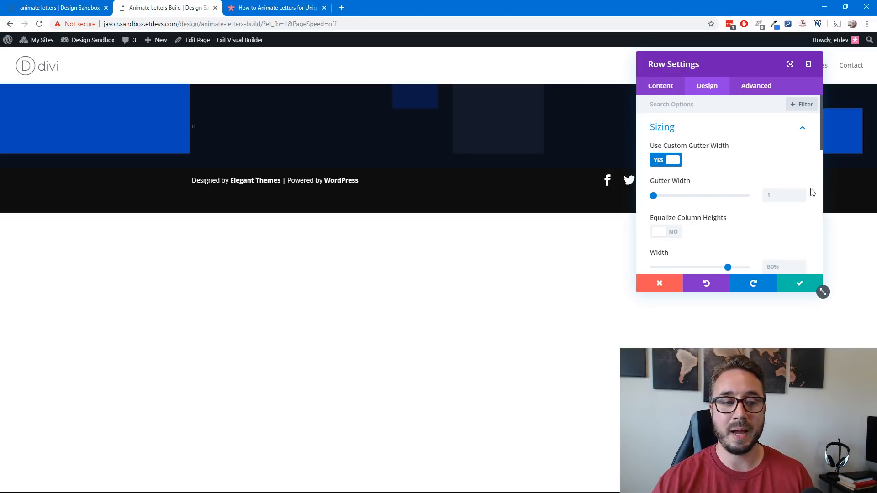
{"action": "left_click", "coordinate": [758, 93]}
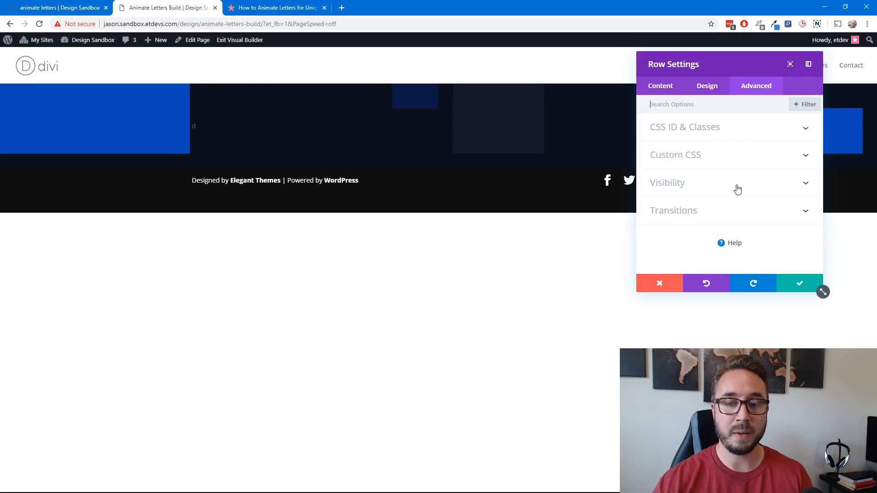
{"action": "left_click", "coordinate": [797, 286]}
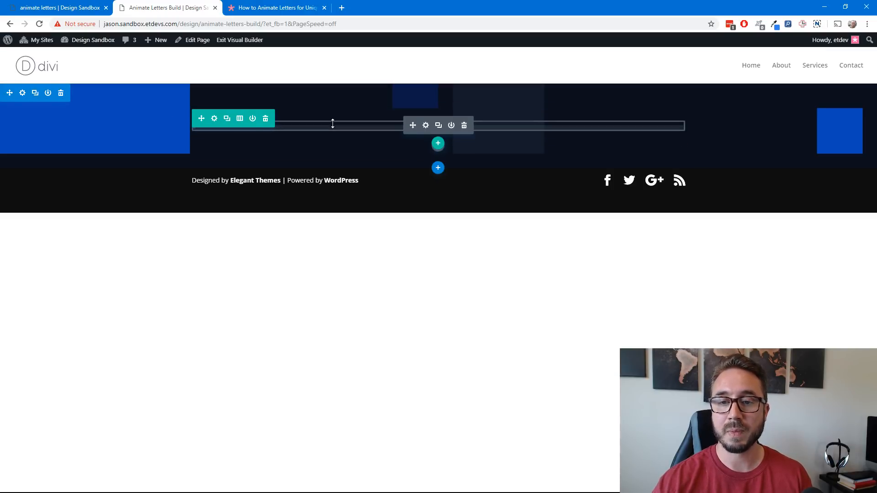
Open the design settings of the "d" text module and set its text font to Rubik
{"action": "left_click", "coordinate": [426, 125]}
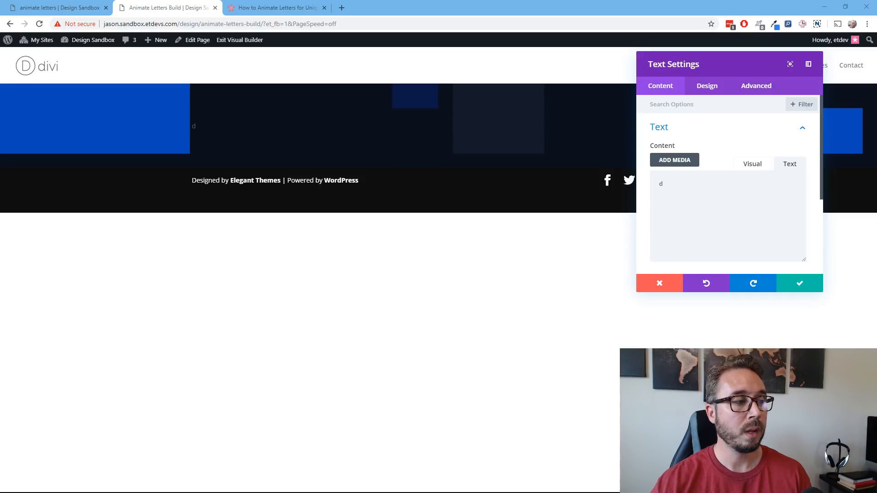
{"action": "left_click", "coordinate": [706, 86]}
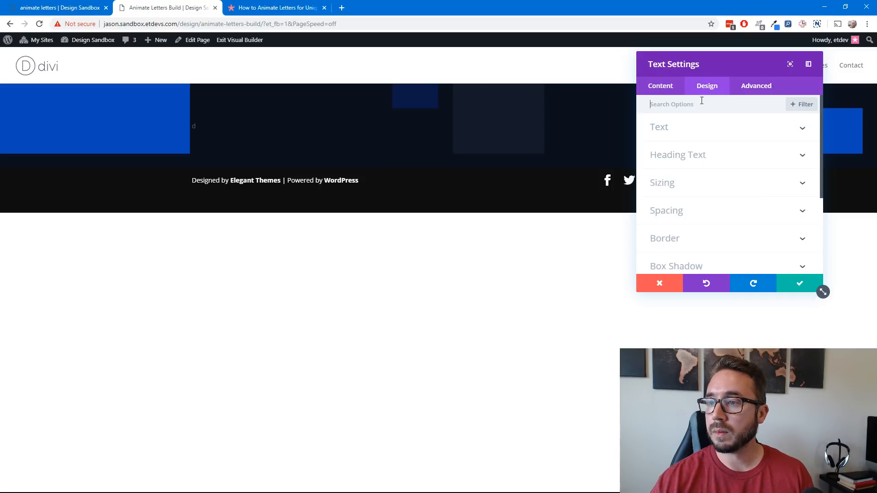
{"action": "left_click", "coordinate": [680, 131]}
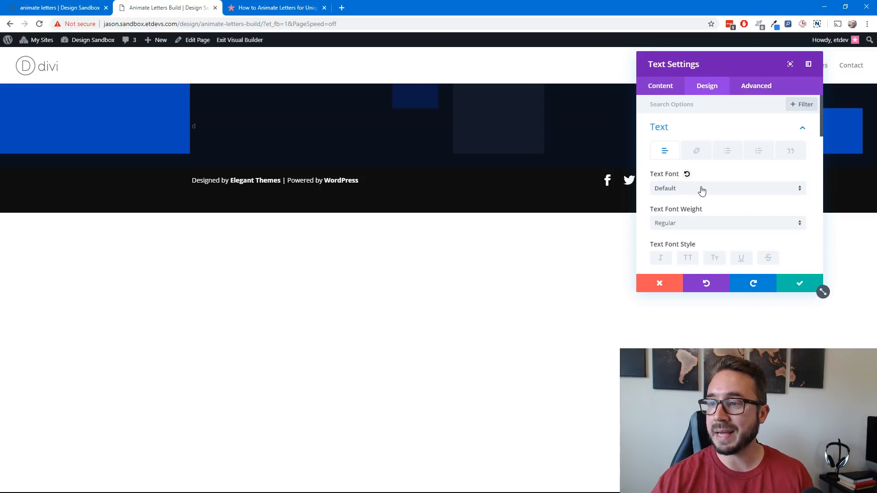
{"action": "left_click", "coordinate": [702, 191]}
{"action": "left_click", "coordinate": [698, 138]}
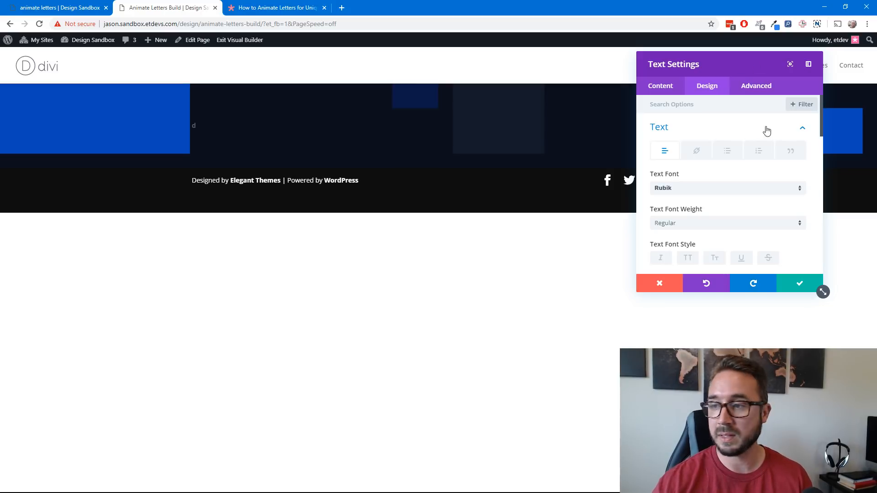
Style the module's text as uppercase and colour it white (#ffffff)
{"action": "scroll", "coordinate": [720, 206], "scroll_direction": "down", "scroll_amount": 1}
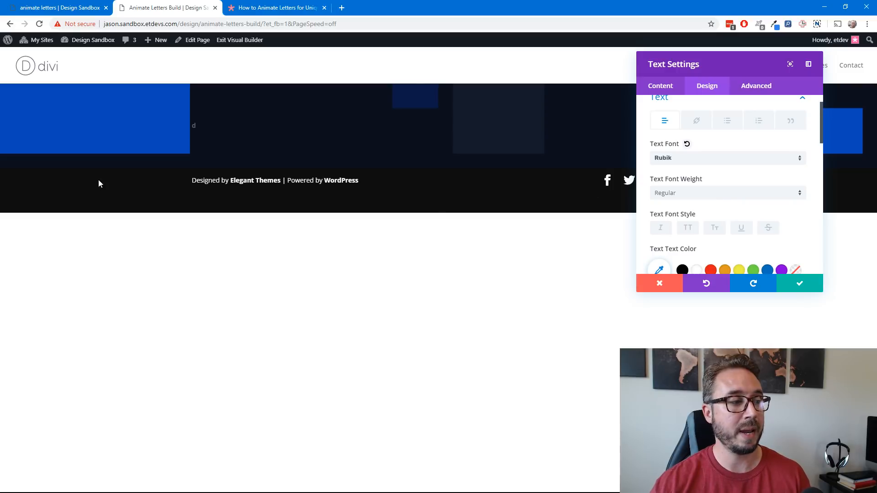
{"action": "scroll", "coordinate": [708, 203], "scroll_direction": "down", "scroll_amount": 1}
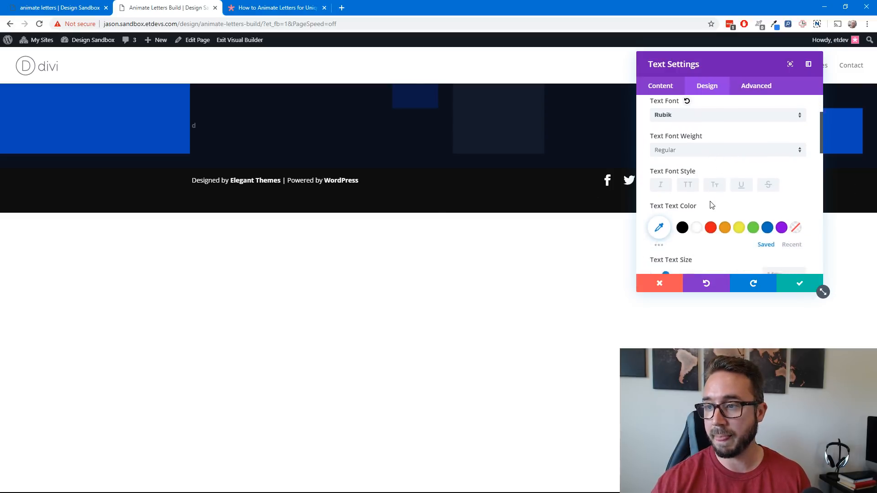
{"action": "scroll", "coordinate": [704, 217], "scroll_direction": "up", "scroll_amount": 2}
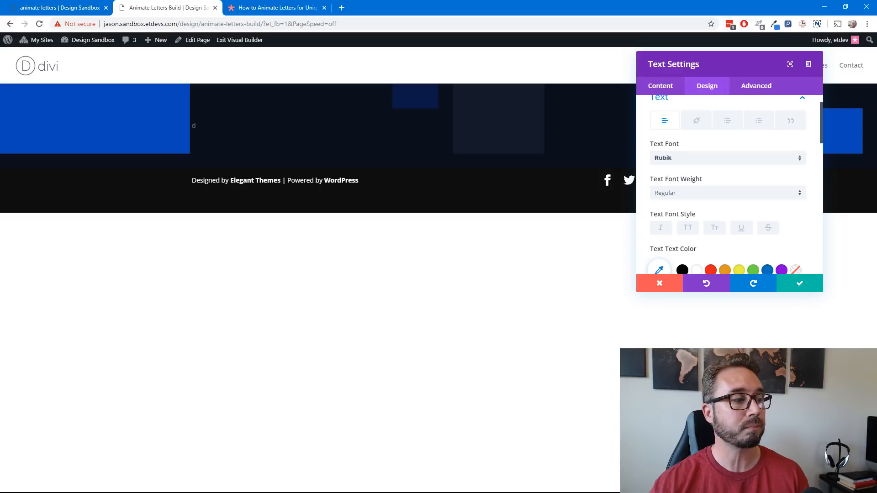
{"action": "left_click", "coordinate": [688, 231]}
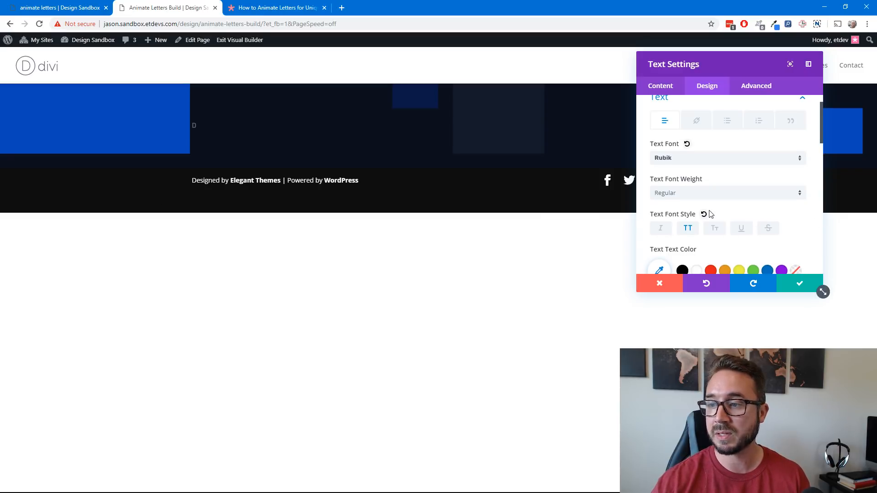
{"action": "scroll", "coordinate": [690, 208], "scroll_direction": "down", "scroll_amount": 3}
{"action": "left_click", "coordinate": [695, 150]}
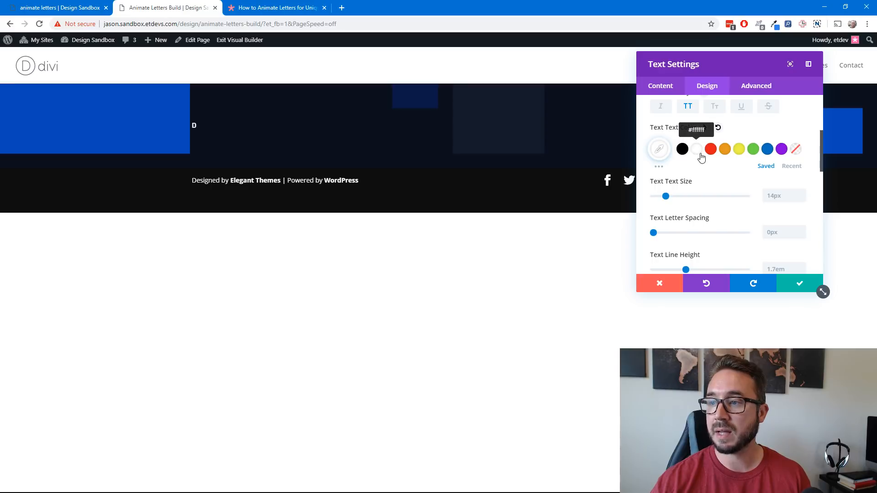
Set the module's text size to 80px on desktop, 50px on tablet and 30px on phone, returning to the desktop view
{"action": "left_click", "coordinate": [776, 196]}
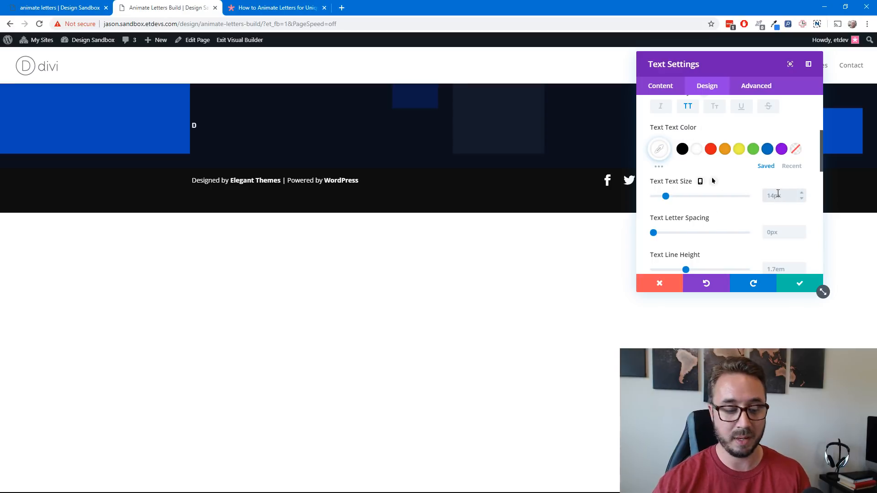
{"action": "type", "text": "80"}
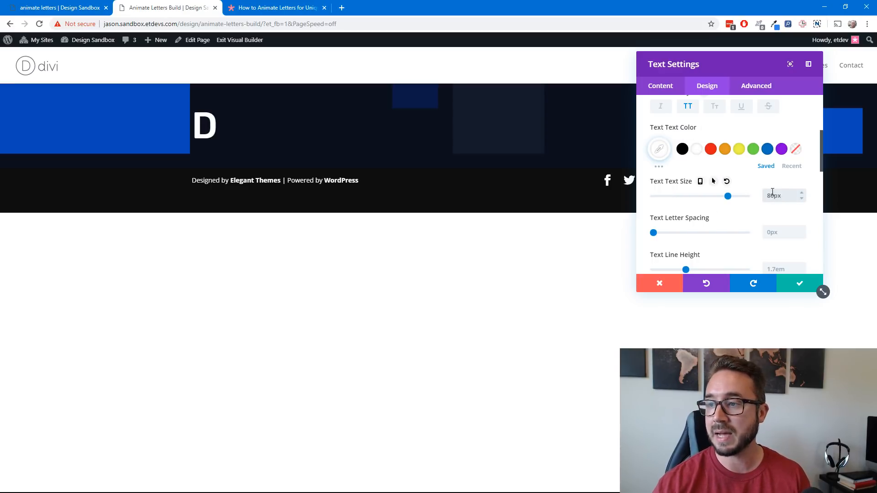
{"action": "left_click", "coordinate": [699, 182]}
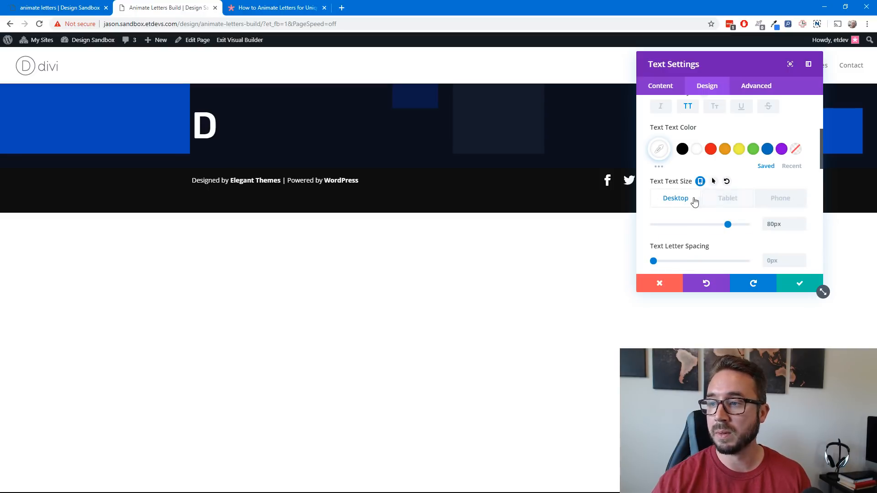
{"action": "left_click", "coordinate": [725, 199]}
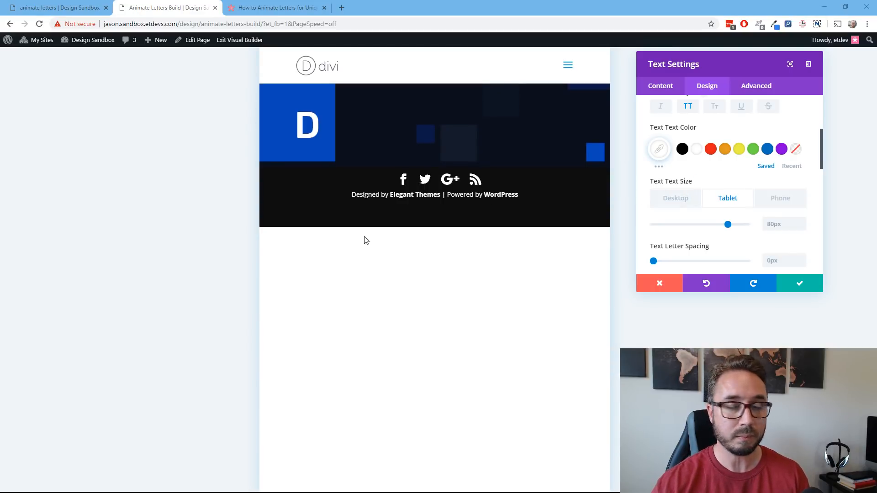
{"action": "left_click", "coordinate": [781, 223]}
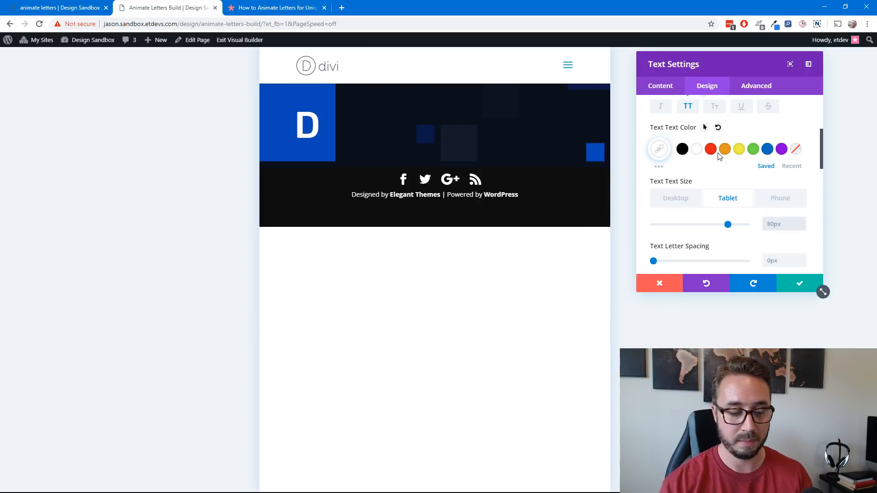
{"action": "type", "text": "50"}
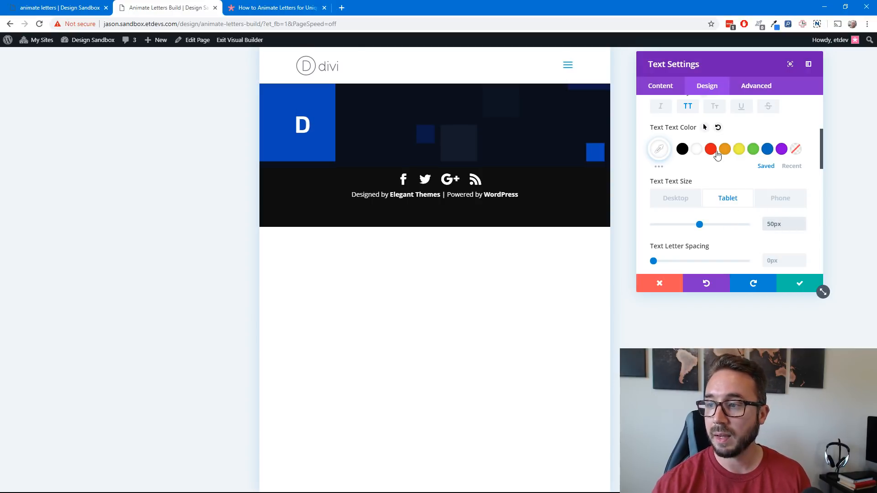
{"action": "left_click", "coordinate": [775, 200]}
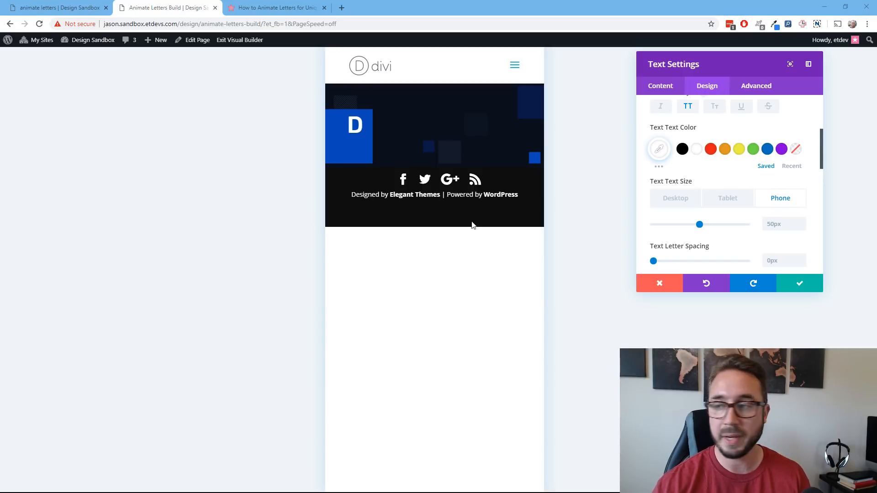
{"action": "left_click", "coordinate": [777, 225]}
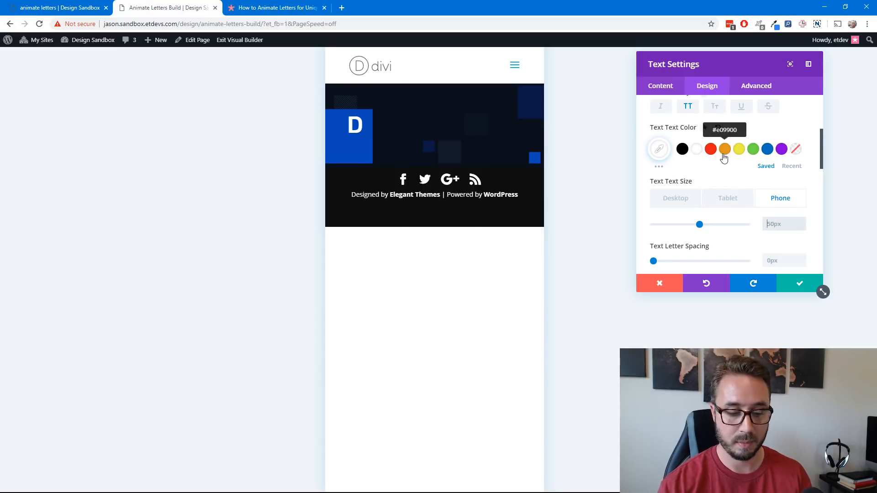
{"action": "type", "text": "30"}
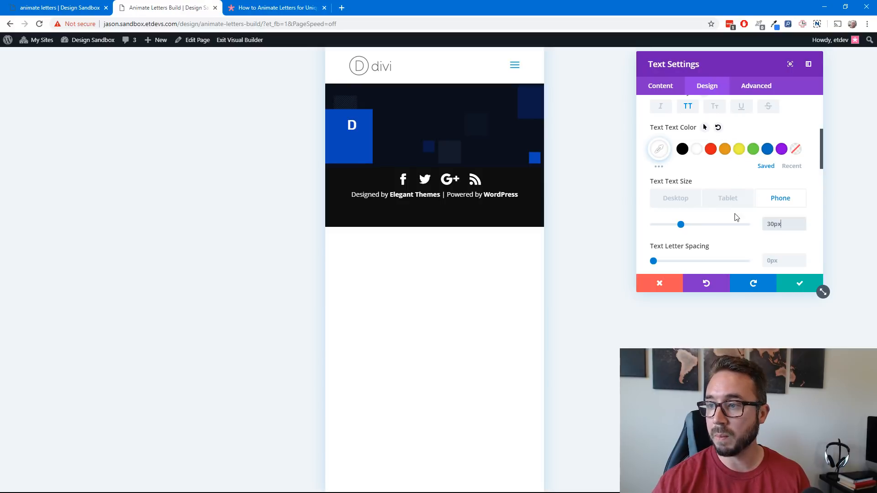
{"action": "left_click", "coordinate": [673, 200]}
Set the text module's text orientation to centered
{"action": "scroll", "coordinate": [749, 201], "scroll_direction": "down", "scroll_amount": 2}
{"action": "scroll", "coordinate": [729, 196], "scroll_direction": "down", "scroll_amount": 1}
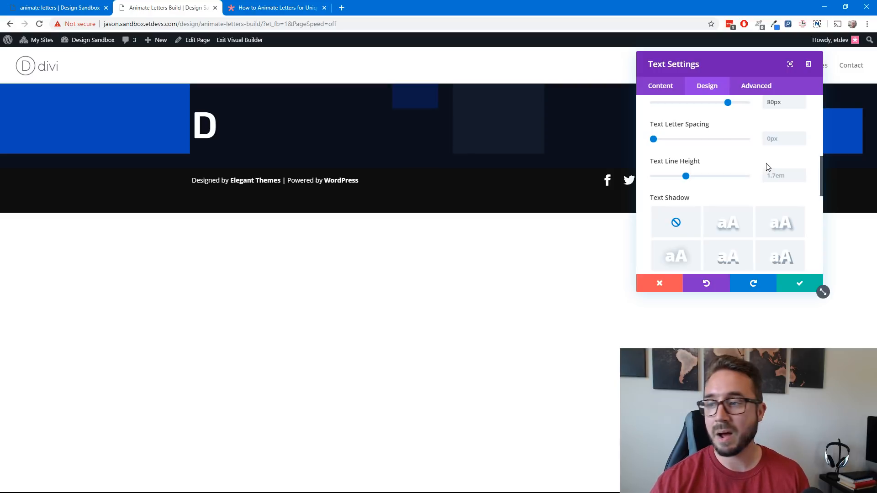
{"action": "scroll", "coordinate": [724, 204], "scroll_direction": "down", "scroll_amount": 3}
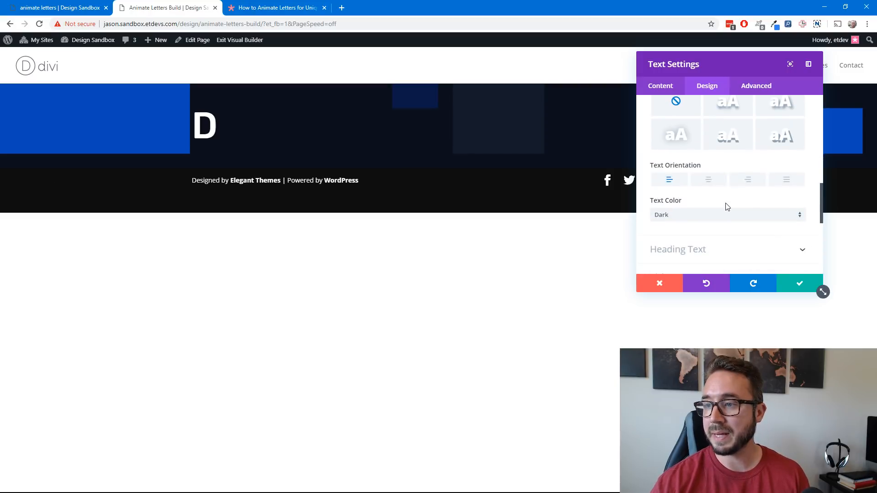
{"action": "left_click", "coordinate": [708, 180]}
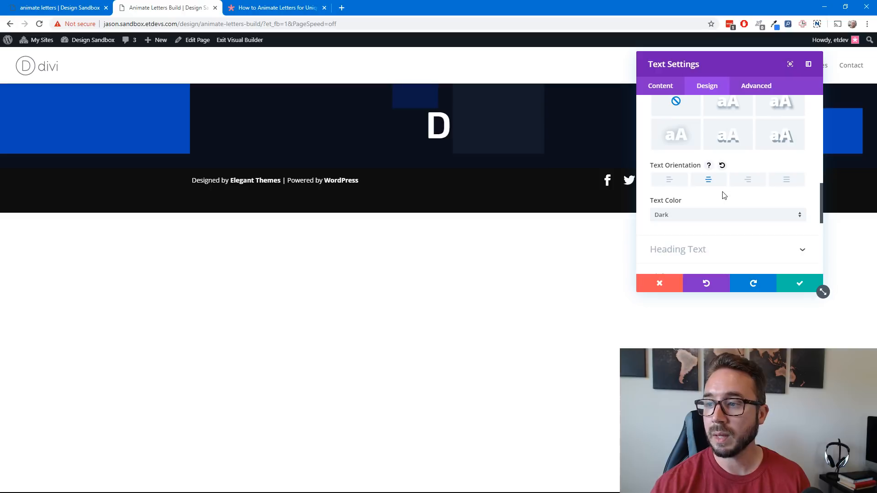
Apply the Slide animation style to the "d" text module and set its animation direction to Up
{"action": "scroll", "coordinate": [724, 197], "scroll_direction": "down", "scroll_amount": 2}
{"action": "scroll", "coordinate": [727, 228], "scroll_direction": "down", "scroll_amount": 2}
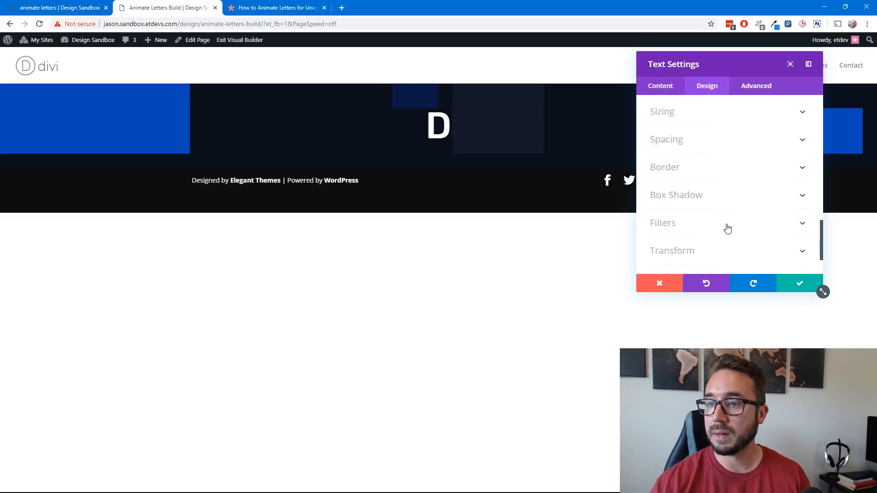
{"action": "scroll", "coordinate": [727, 229], "scroll_direction": "up", "scroll_amount": 3}
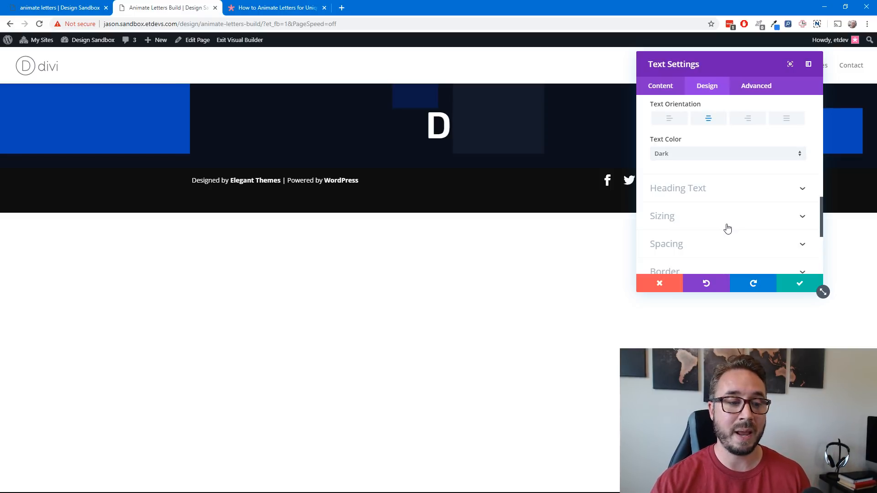
{"action": "scroll", "coordinate": [727, 228], "scroll_direction": "down", "scroll_amount": 4}
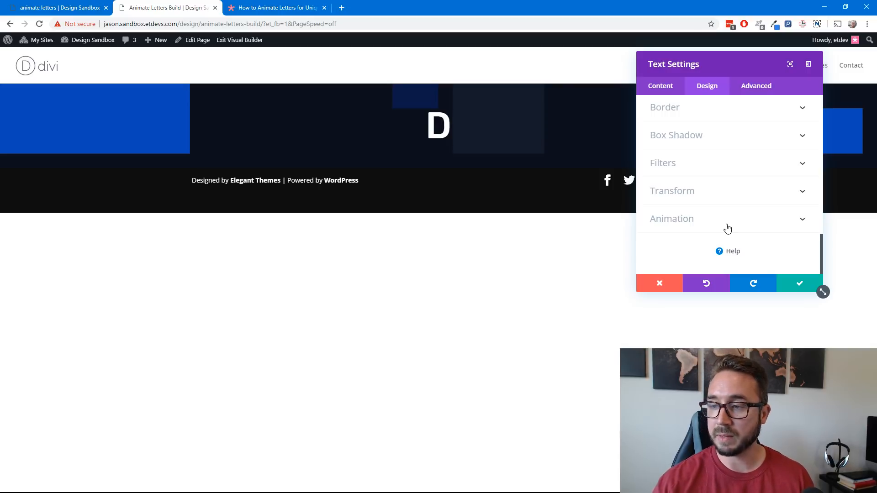
{"action": "left_click", "coordinate": [727, 228]}
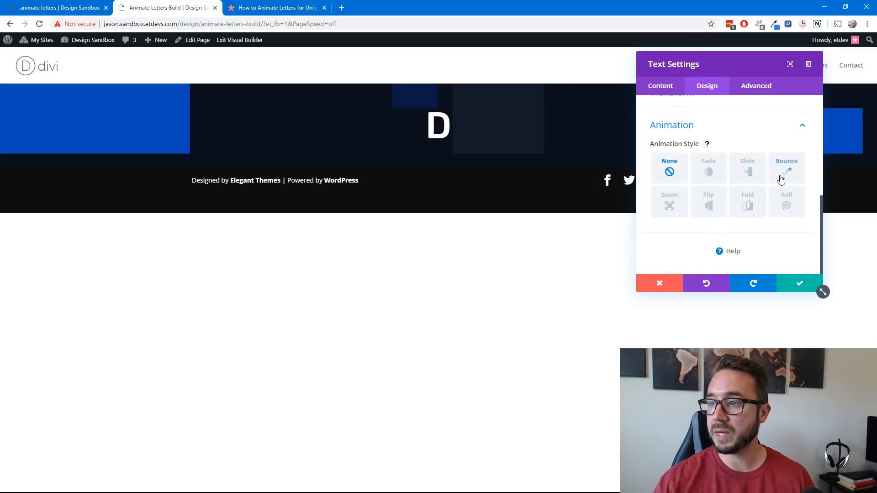
{"action": "left_click", "coordinate": [745, 176]}
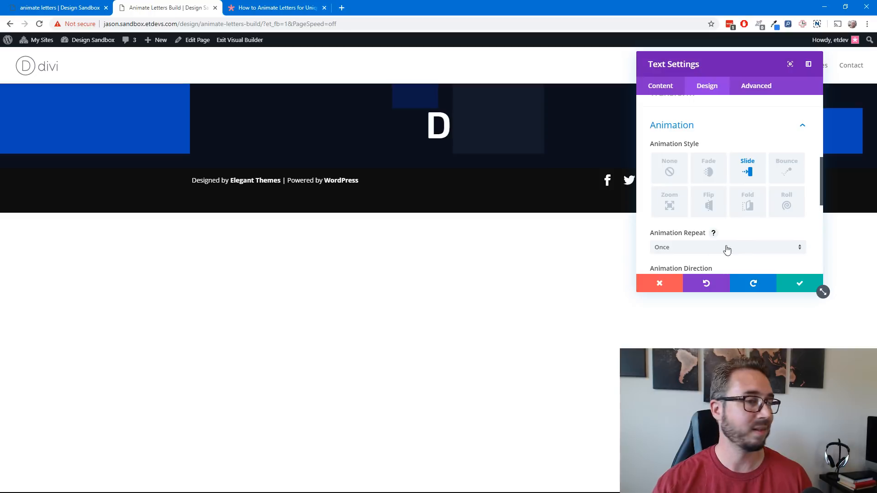
{"action": "scroll", "coordinate": [730, 215], "scroll_direction": "down", "scroll_amount": 3}
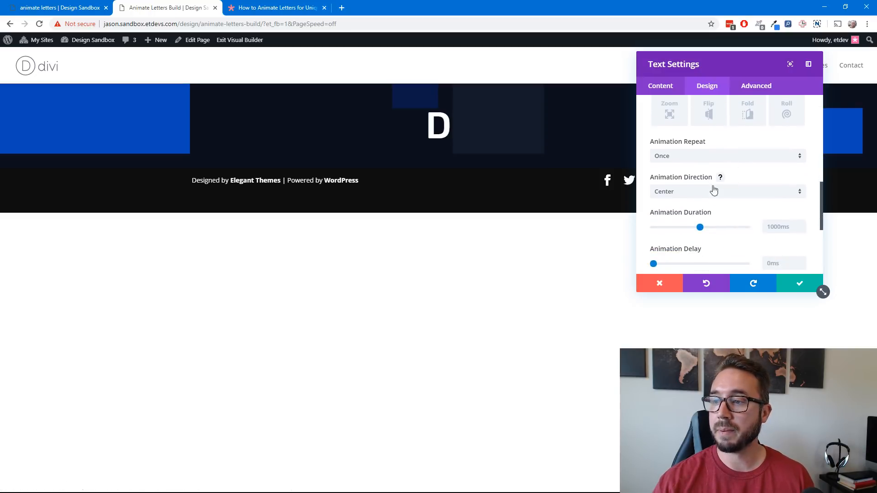
{"action": "left_click", "coordinate": [708, 193]}
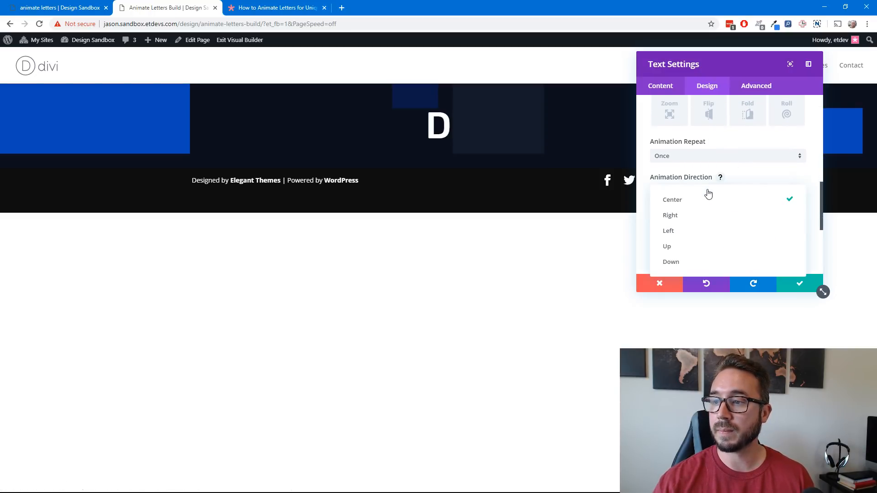
{"action": "left_click", "coordinate": [707, 249]}
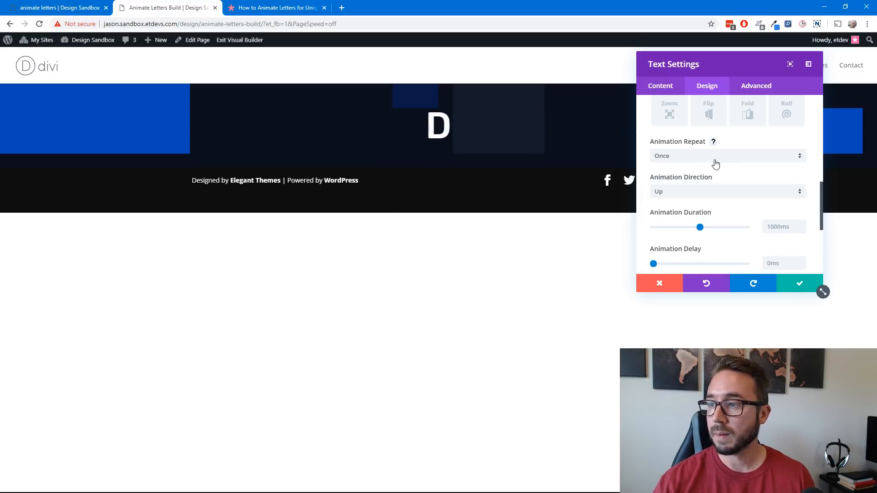
Set the text module's animation duration to 600ms and its animation delay to 100ms
{"action": "scroll", "coordinate": [725, 208], "scroll_direction": "up", "scroll_amount": 5}
{"action": "scroll", "coordinate": [722, 208], "scroll_direction": "down", "scroll_amount": 4}
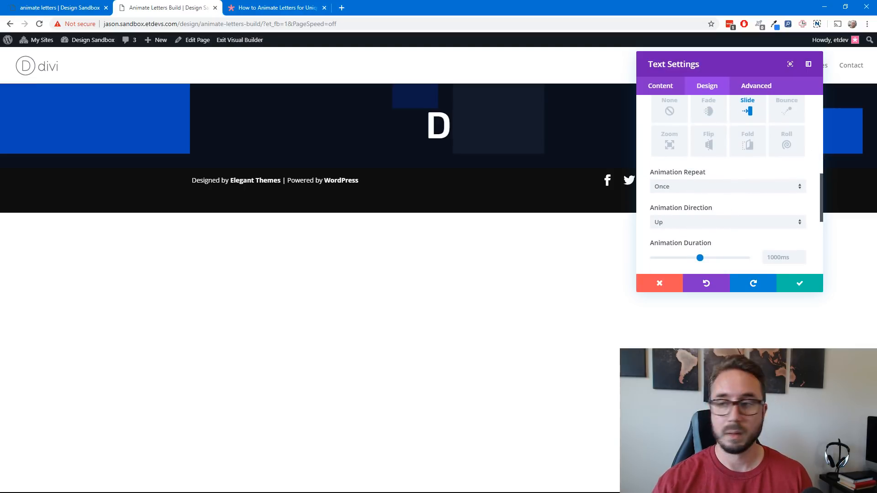
{"action": "scroll", "coordinate": [732, 236], "scroll_direction": "down", "scroll_amount": 1}
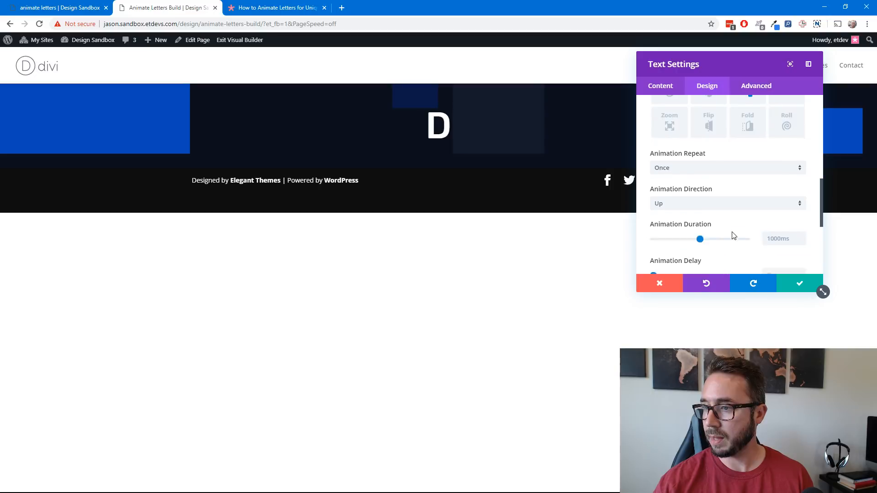
{"action": "scroll", "coordinate": [732, 235], "scroll_direction": "down", "scroll_amount": 4}
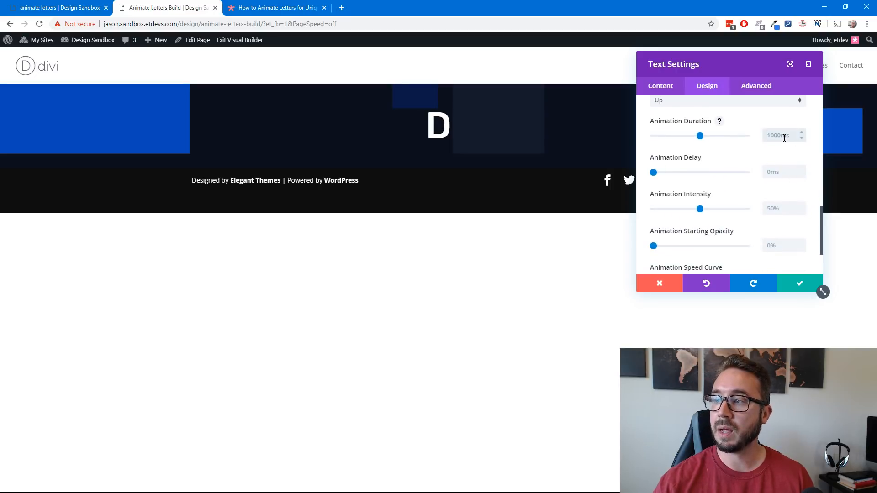
{"action": "left_click", "coordinate": [784, 135]}
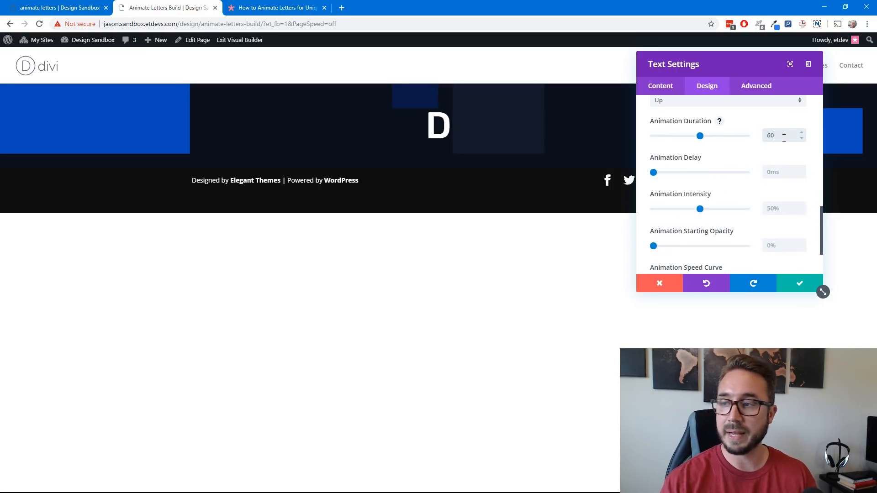
{"action": "type", "text": "600ms"}
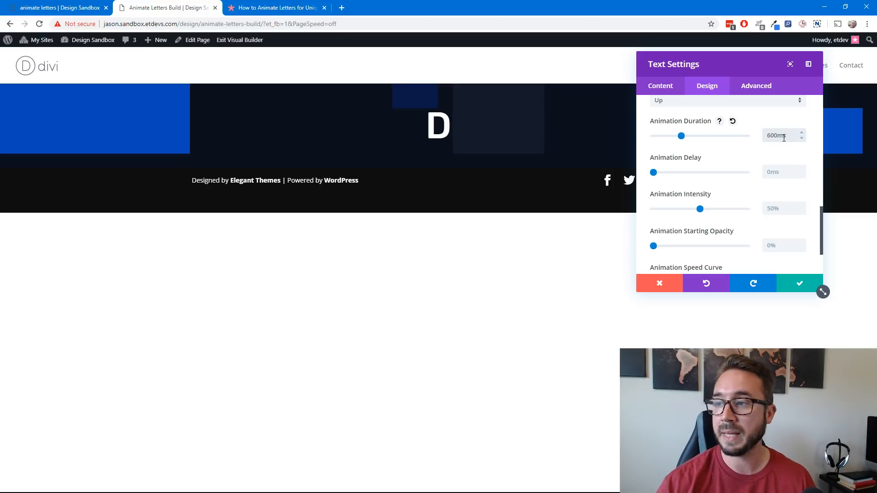
{"action": "left_click", "coordinate": [777, 172]}
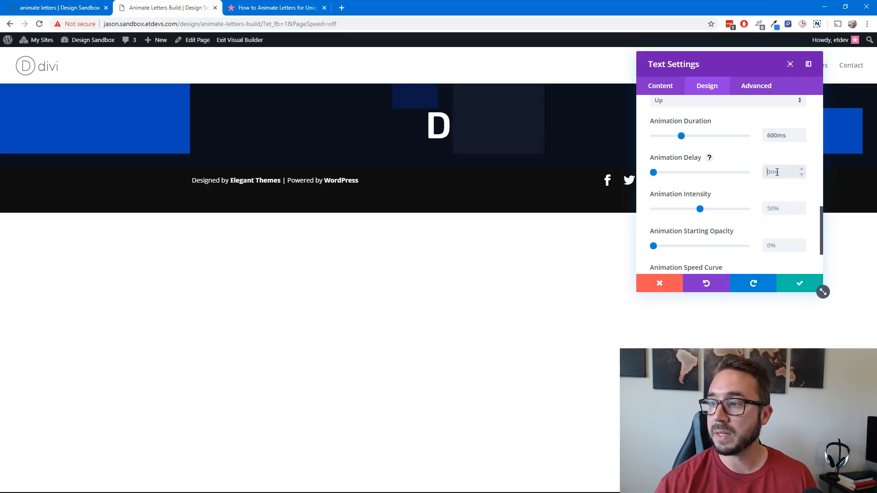
{"action": "type", "text": "100ms"}
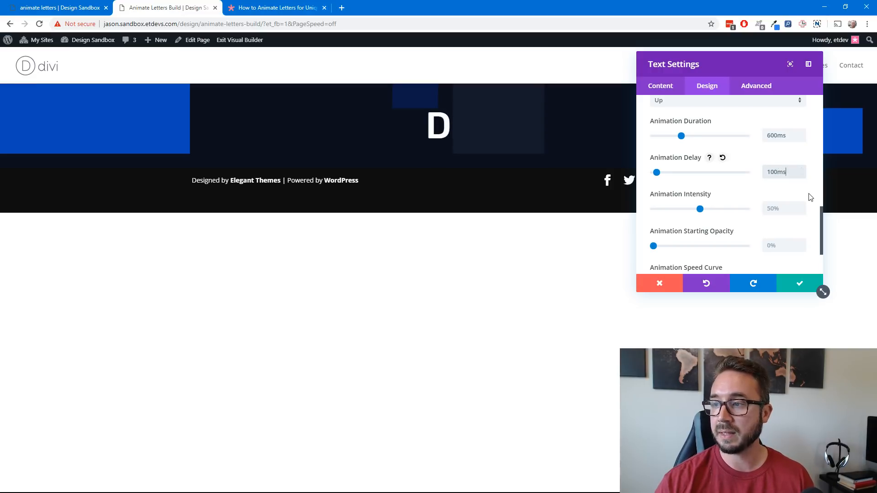
{"action": "left_click", "coordinate": [811, 197]}
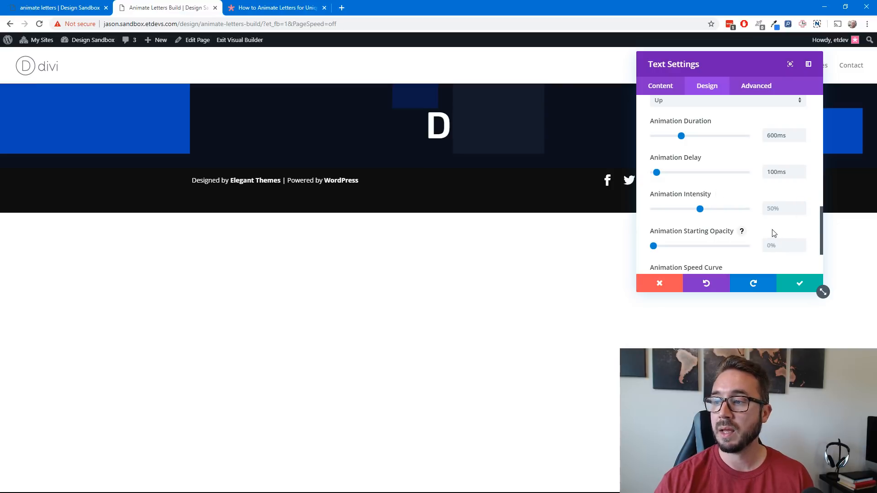
Set the text module's animation starting opacity to 100% and save the module settings
{"action": "scroll", "coordinate": [773, 233], "scroll_direction": "down", "scroll_amount": 1}
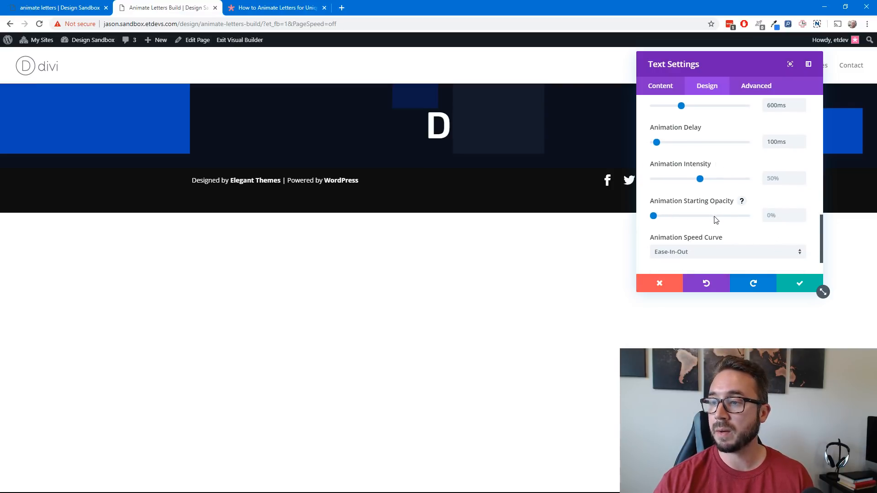
{"action": "left_click", "coordinate": [787, 216]}
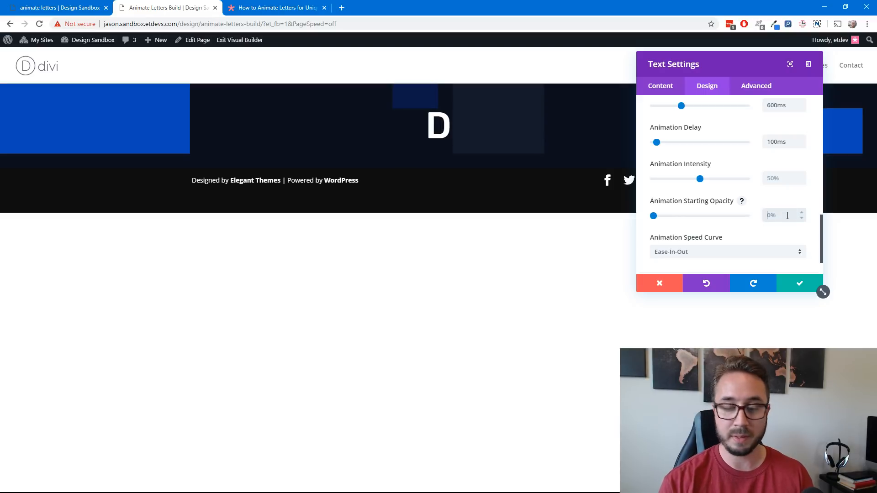
{"action": "type", "text": "100"}
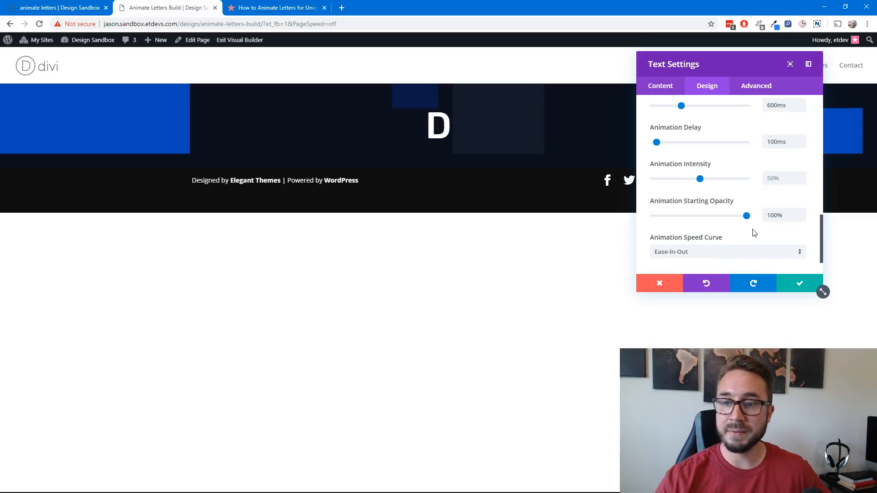
{"action": "left_click", "coordinate": [794, 289]}
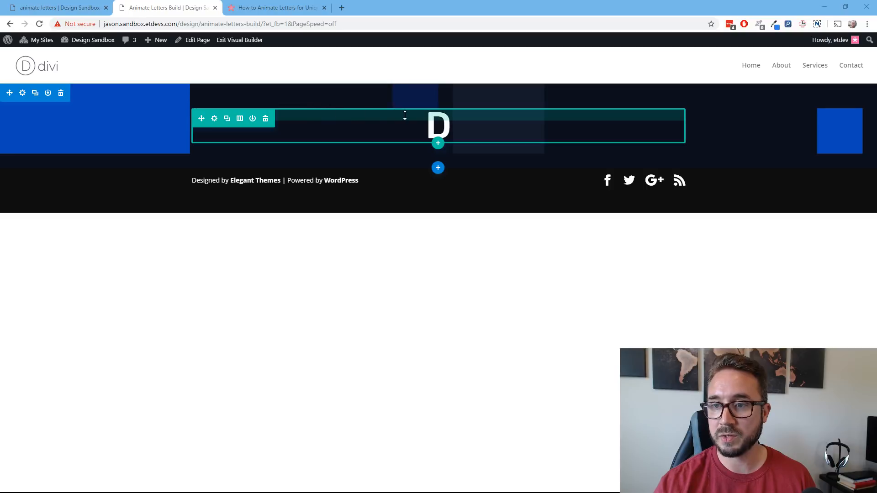
Give the row linked custom padding of 5vw at its top and bottom, and save the row settings
{"action": "left_click", "coordinate": [214, 118]}
{"action": "left_click", "coordinate": [707, 87]}
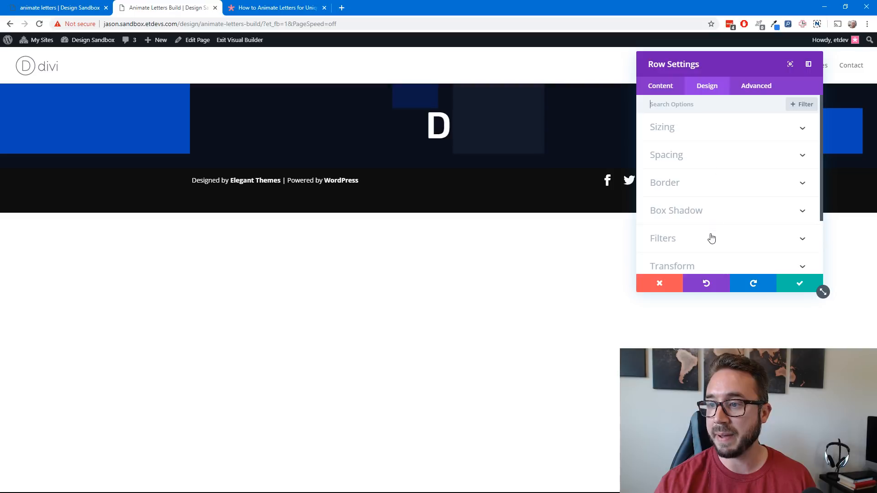
{"action": "left_click", "coordinate": [703, 162]}
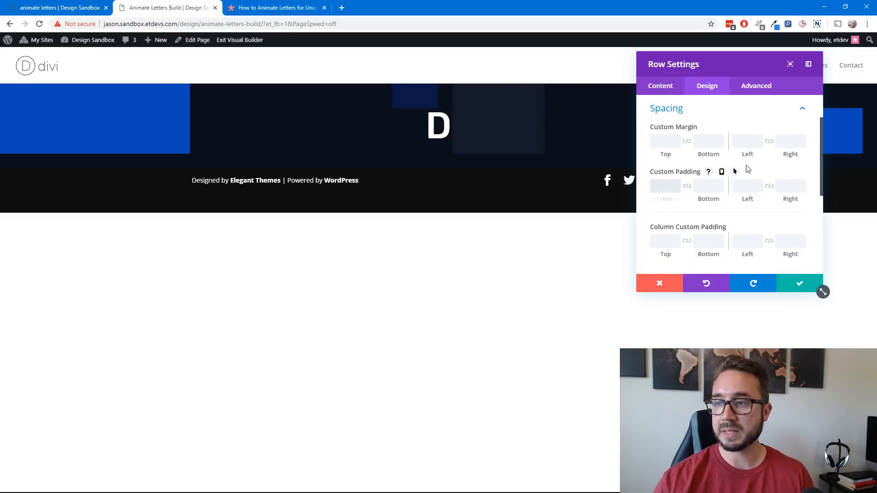
{"action": "type", "text": "5vw"}
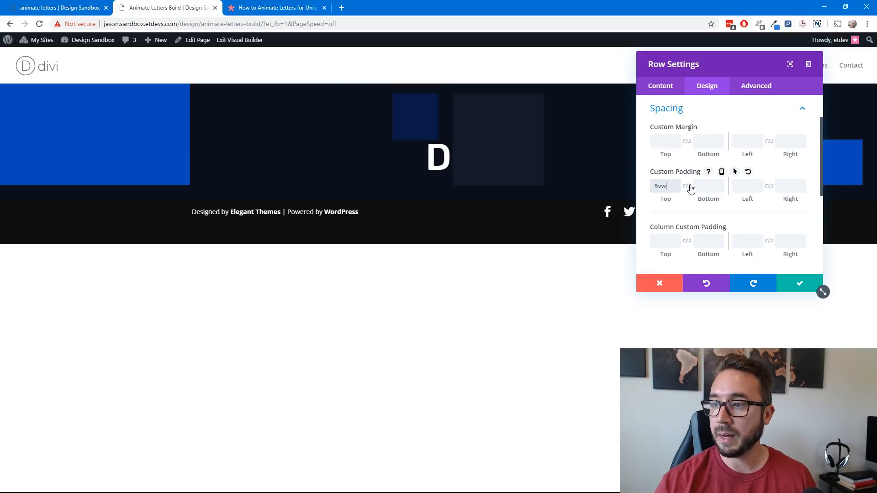
{"action": "left_click", "coordinate": [687, 188]}
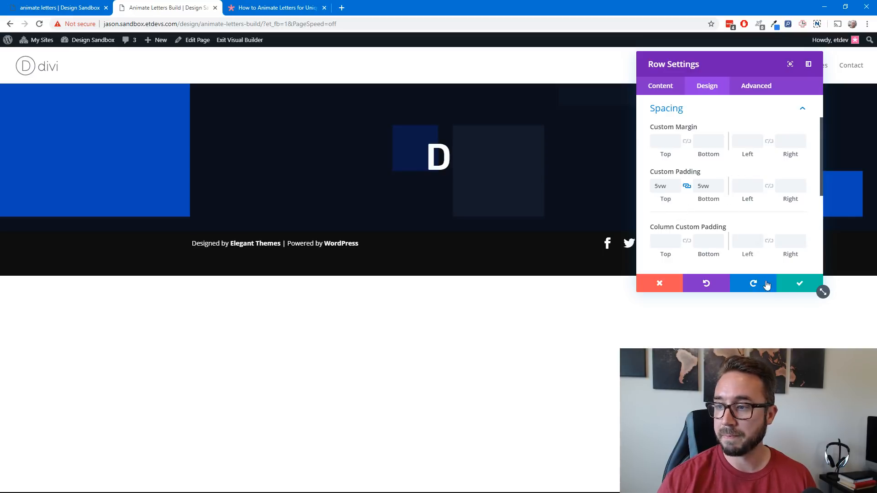
{"action": "left_click", "coordinate": [798, 286]}
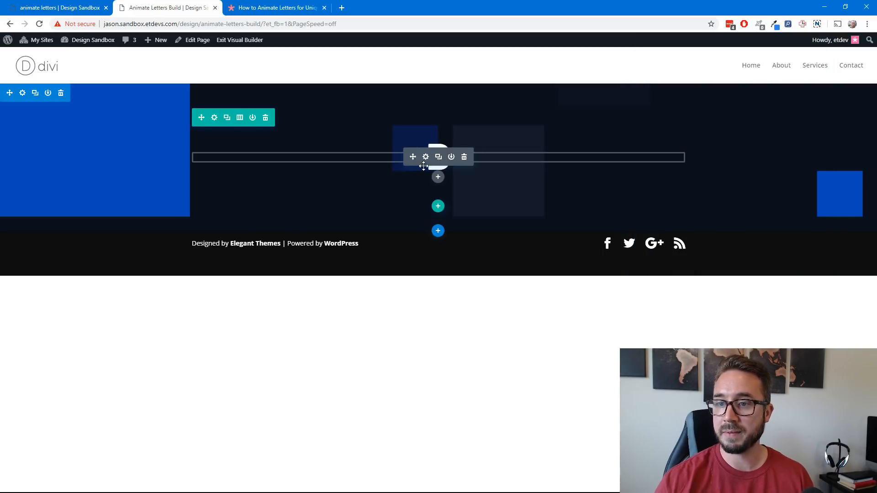
{"action": "mouse_move", "coordinate": [428, 160]}
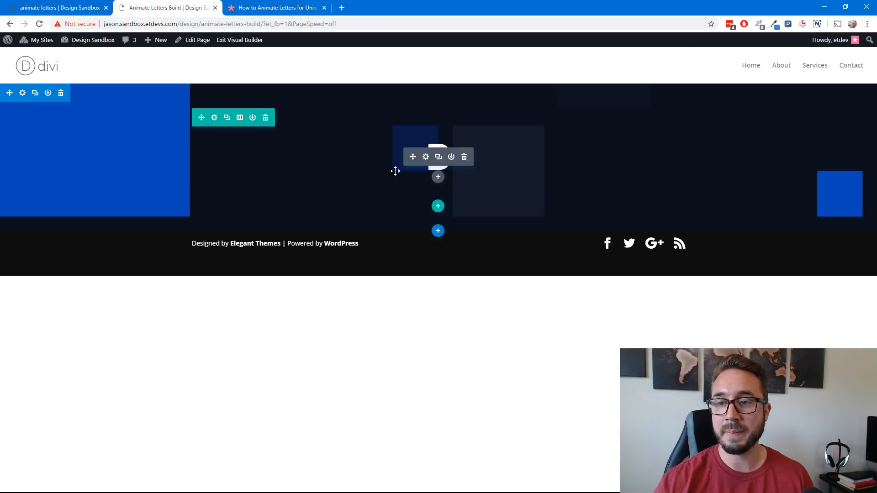
{"action": "left_click", "coordinate": [438, 158]}
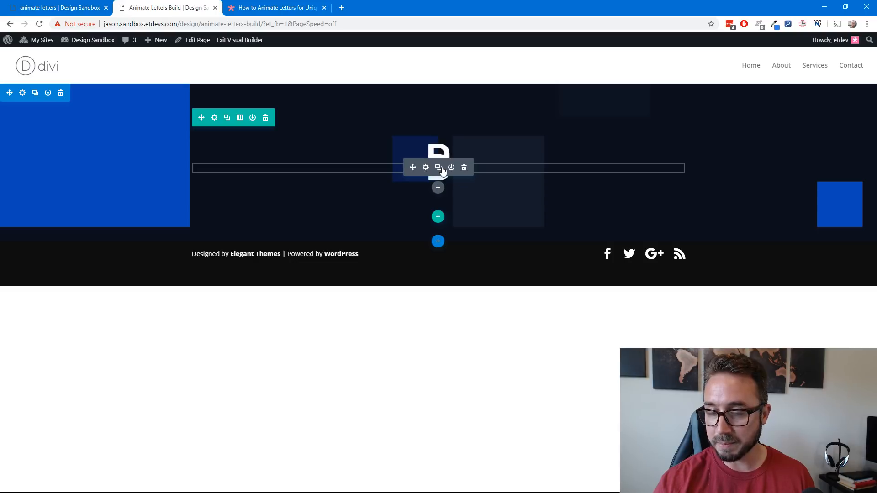
{"action": "left_click", "coordinate": [465, 169]}
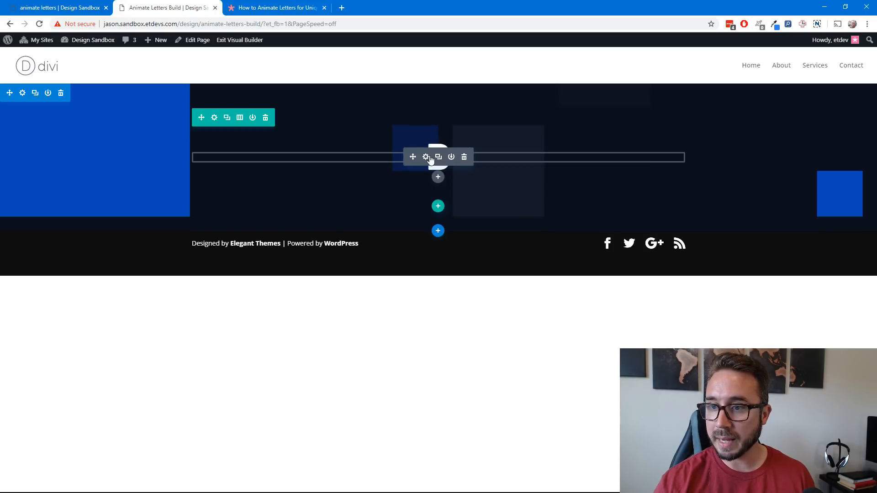
Set the "d" text module's text line height to 1.6em and save its settings
{"action": "left_click", "coordinate": [430, 157]}
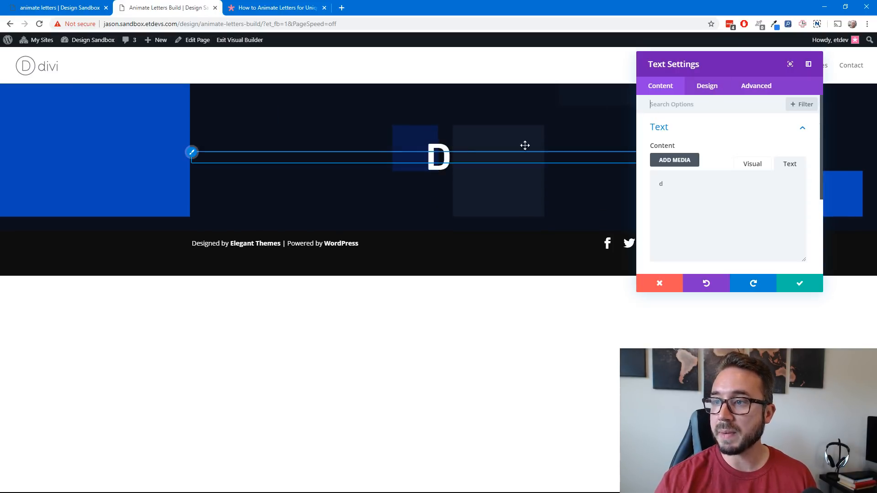
{"action": "left_click", "coordinate": [707, 86]}
{"action": "scroll", "coordinate": [737, 182], "scroll_direction": "down", "scroll_amount": 1}
{"action": "scroll", "coordinate": [707, 197], "scroll_direction": "up", "scroll_amount": 1}
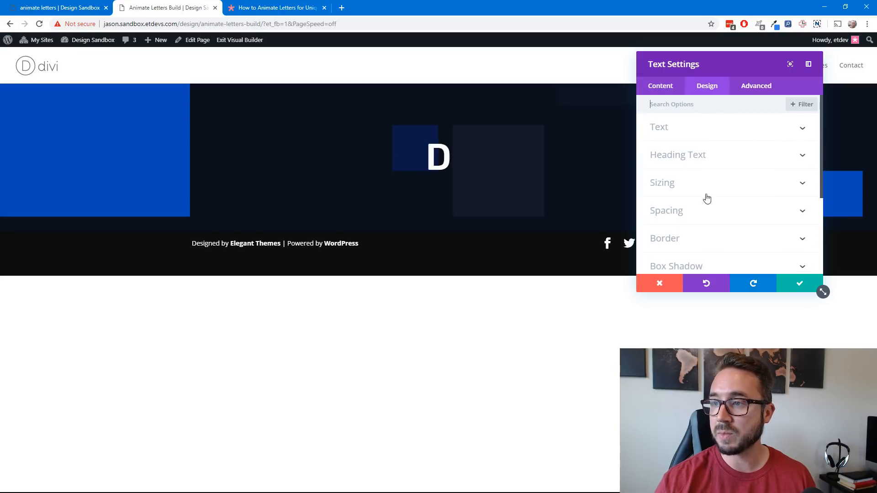
{"action": "scroll", "coordinate": [707, 197], "scroll_direction": "down", "scroll_amount": 1}
{"action": "scroll", "coordinate": [700, 199], "scroll_direction": "up", "scroll_amount": 1}
{"action": "left_click", "coordinate": [711, 128]}
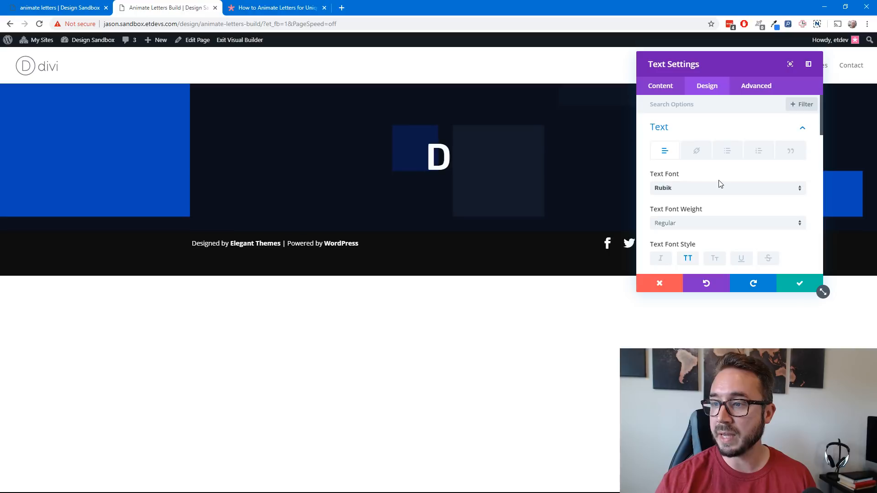
{"action": "scroll", "coordinate": [719, 183], "scroll_direction": "down", "scroll_amount": 5}
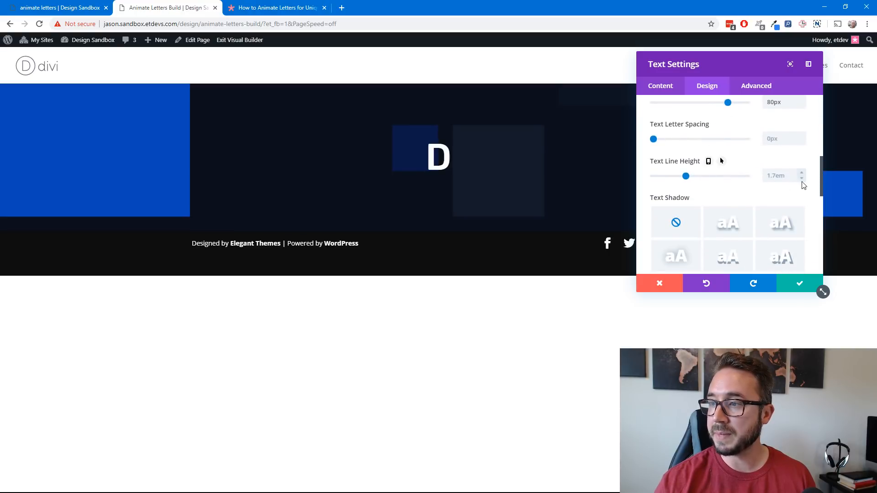
{"action": "left_click", "coordinate": [800, 179]}
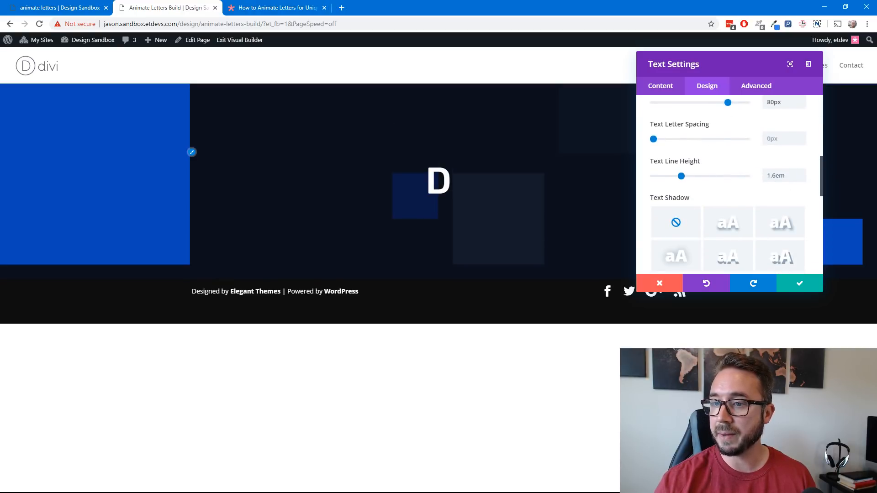
{"action": "left_click", "coordinate": [795, 283]}
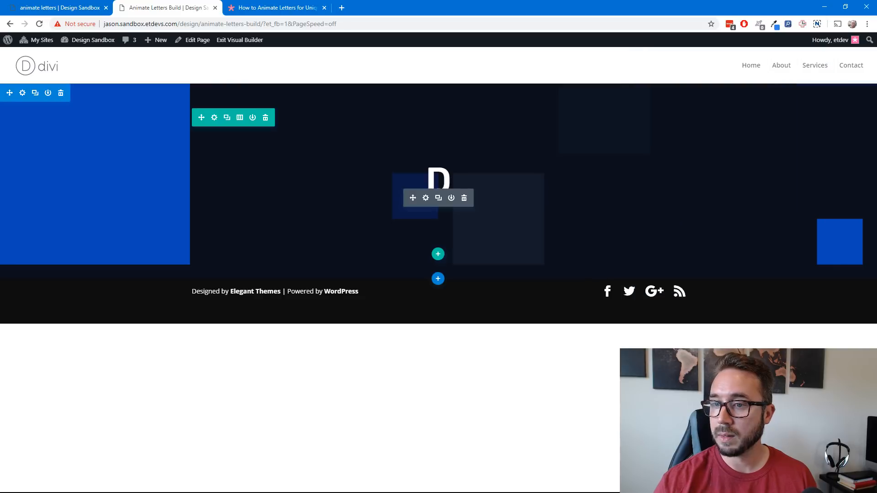
Duplicate the styled and animated "d" text module within the row
{"action": "left_click", "coordinate": [438, 199]}
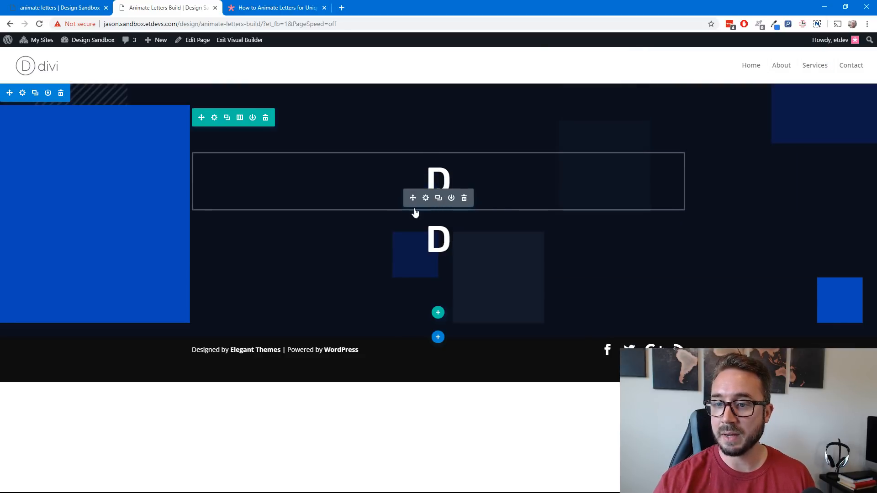
Duplicate the "d" text module several more times to build a vertical stack of identical letter modules in the row
{"action": "left_click", "coordinate": [442, 205]}
{"action": "left_click", "coordinate": [442, 203]}
{"action": "left_click", "coordinate": [446, 203]}
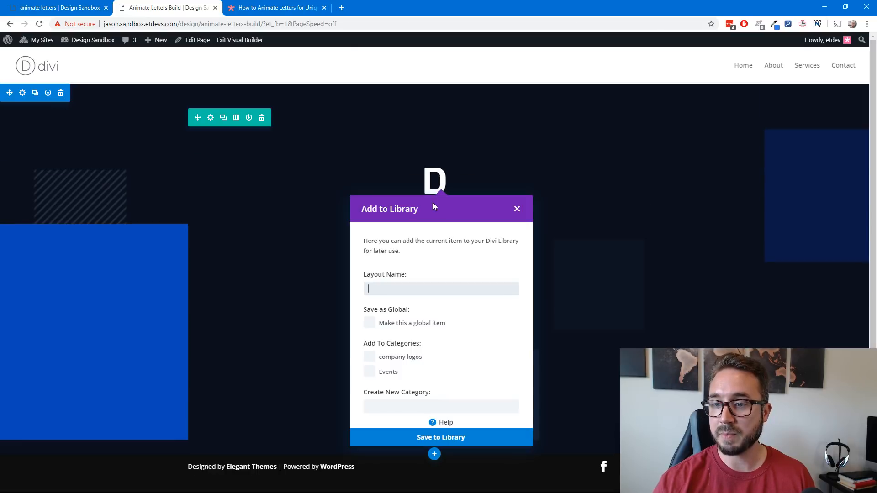
{"action": "left_click", "coordinate": [517, 209]}
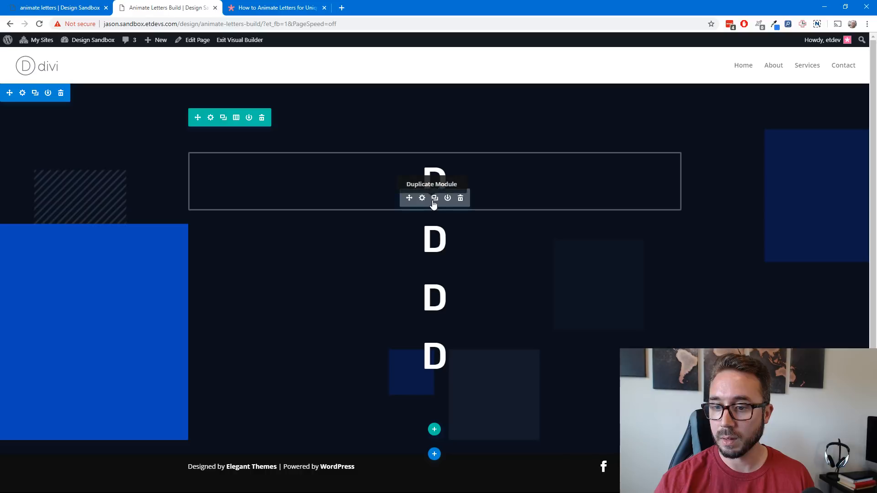
{"action": "left_click", "coordinate": [433, 203]}
{"action": "left_click", "coordinate": [433, 204]}
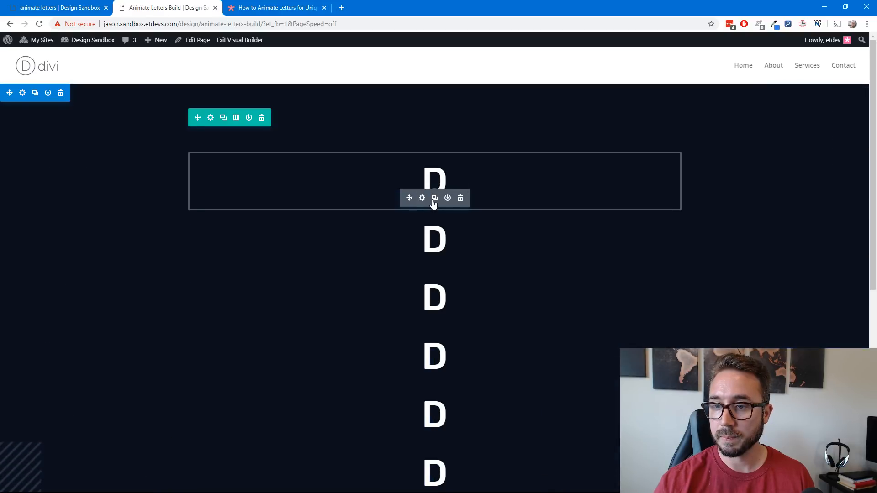
{"action": "scroll", "coordinate": [434, 203], "scroll_direction": "down", "scroll_amount": 2}
{"action": "scroll", "coordinate": [434, 199], "scroll_direction": "down", "scroll_amount": 1}
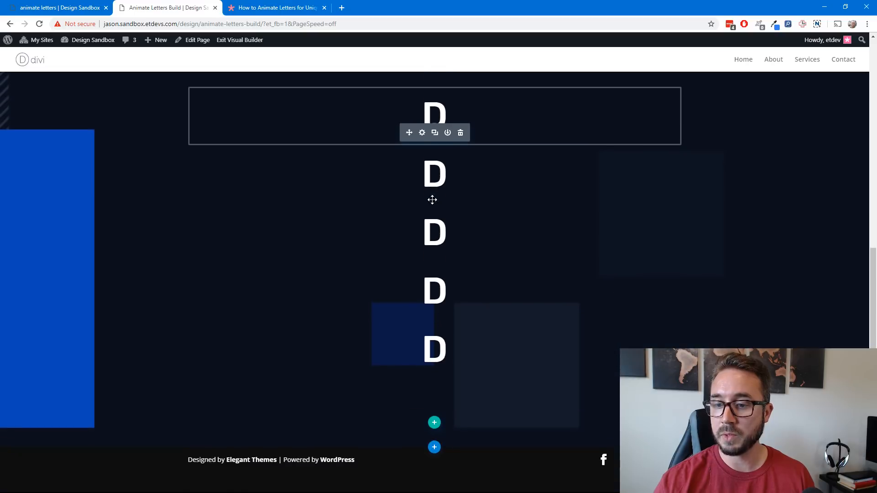
{"action": "scroll", "coordinate": [433, 199], "scroll_direction": "up", "scroll_amount": 5}
{"action": "scroll", "coordinate": [463, 202], "scroll_direction": "down", "scroll_amount": 1}
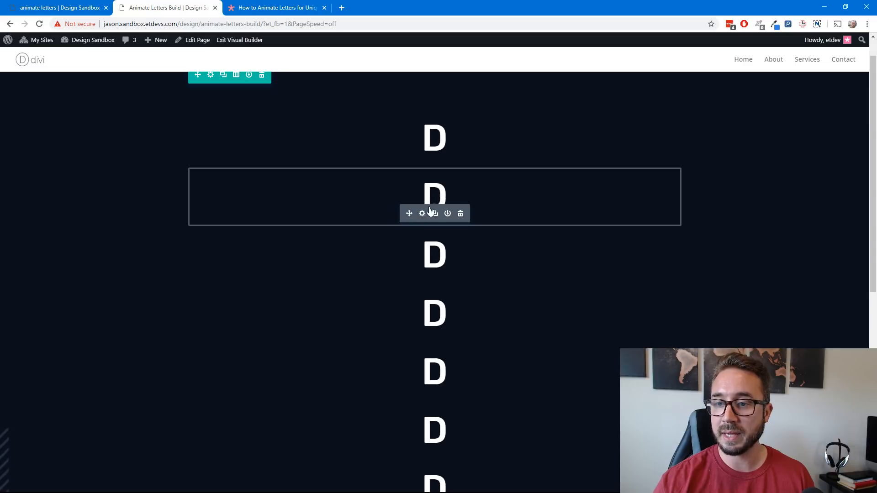
Change the second letter module's text to "i", set its animation delay to 200ms, and save its settings
{"action": "left_click", "coordinate": [421, 213]}
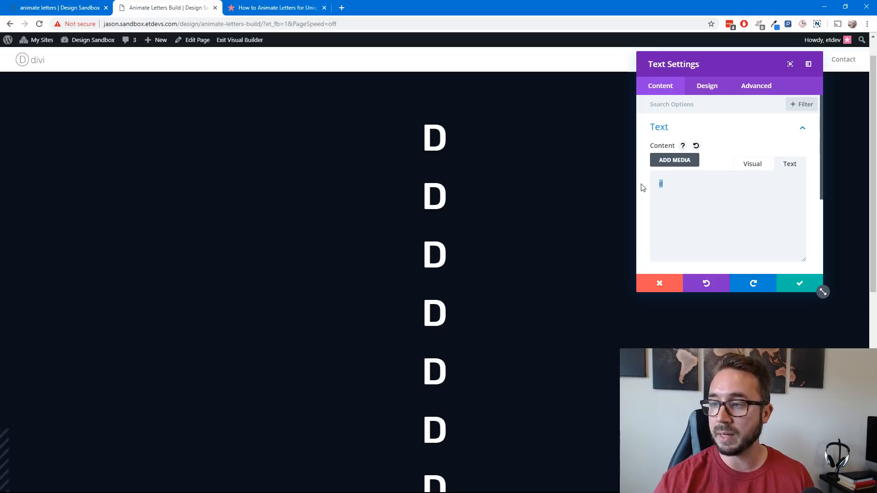
{"action": "type", "text": "i"}
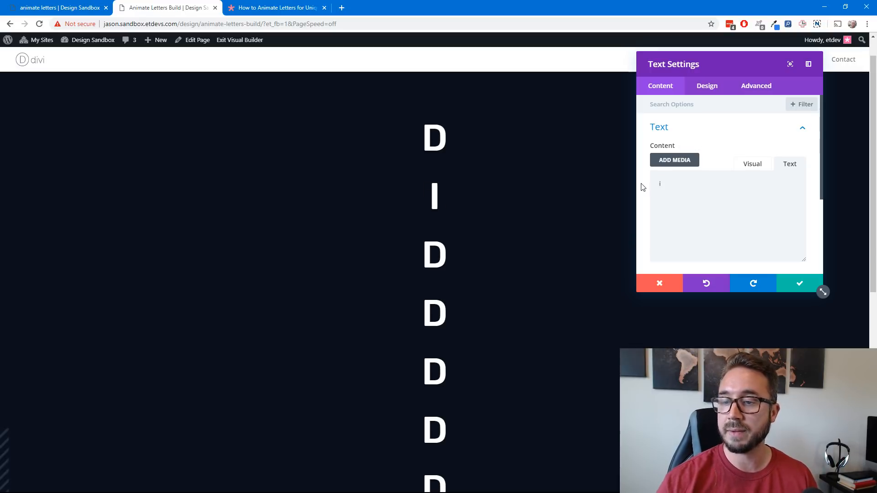
{"action": "left_click", "coordinate": [702, 87]}
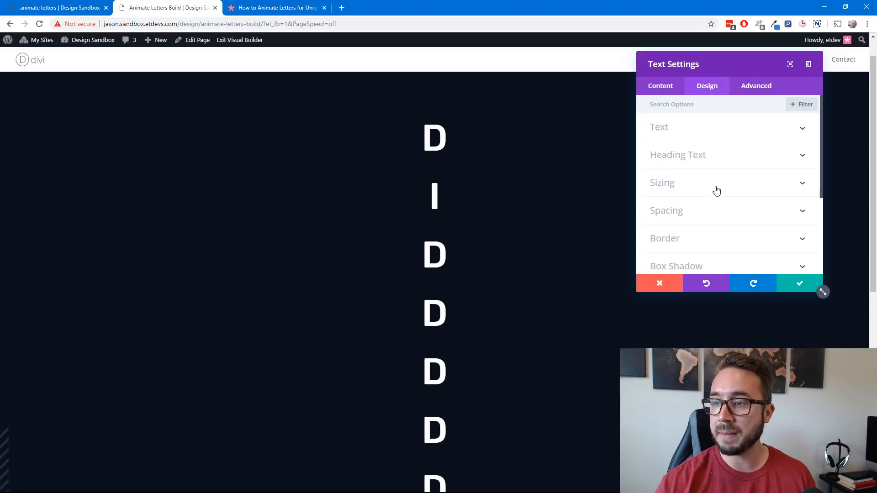
{"action": "scroll", "coordinate": [716, 191], "scroll_direction": "down", "scroll_amount": 3}
{"action": "left_click", "coordinate": [713, 224]}
{"action": "scroll", "coordinate": [712, 210], "scroll_direction": "down", "scroll_amount": 2}
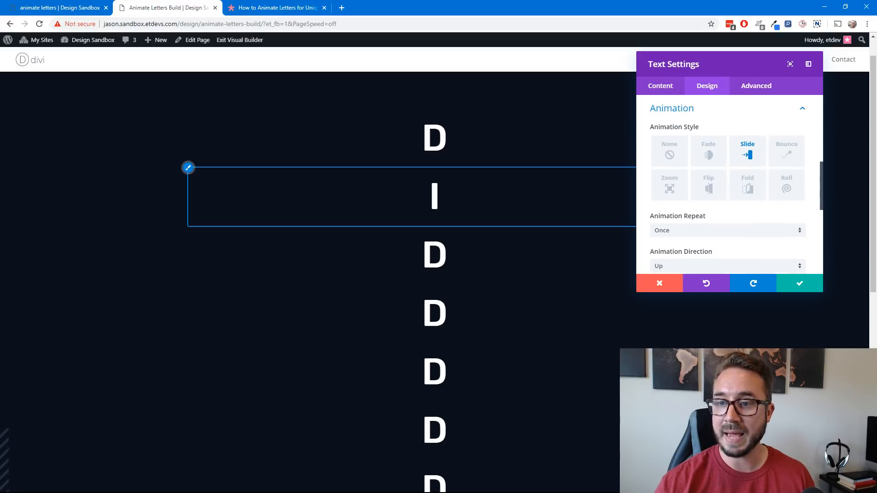
{"action": "scroll", "coordinate": [721, 214], "scroll_direction": "down", "scroll_amount": 1}
{"action": "scroll", "coordinate": [734, 229], "scroll_direction": "down", "scroll_amount": 3}
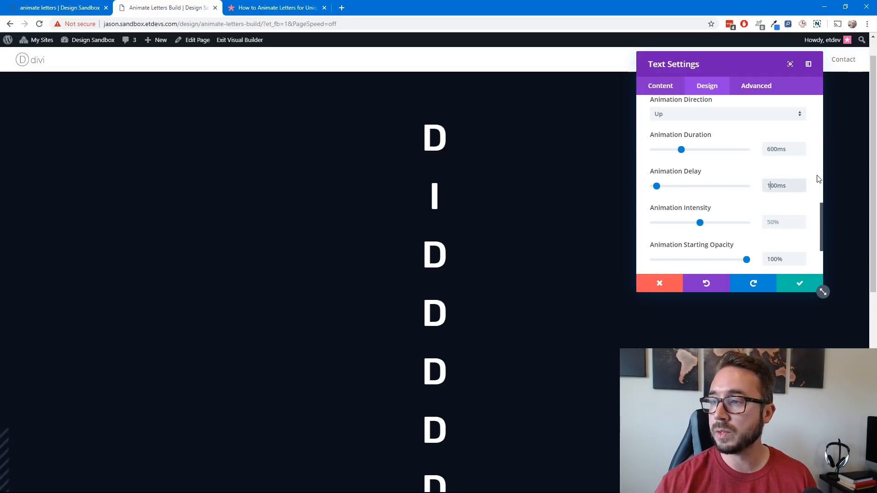
{"action": "left_click", "coordinate": [801, 184]}
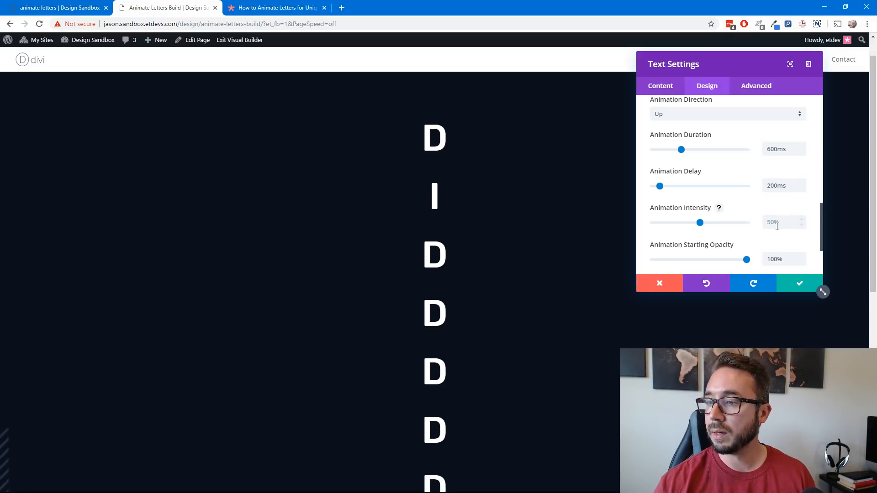
{"action": "scroll", "coordinate": [769, 237], "scroll_direction": "down", "scroll_amount": 3}
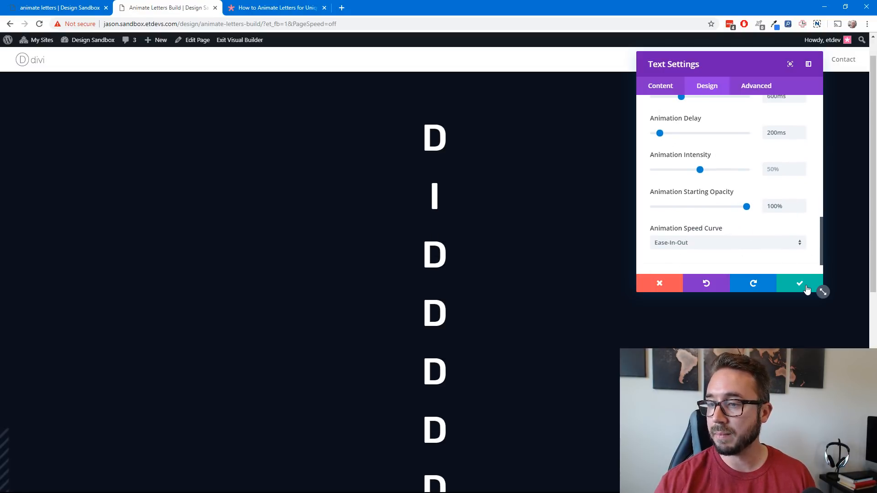
{"action": "left_click", "coordinate": [799, 283]}
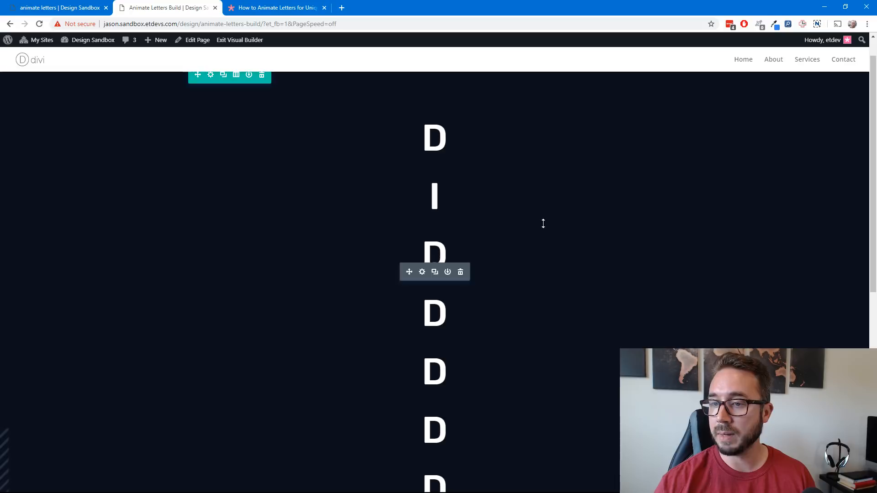
Replace the third letter module's text content with "v"
{"action": "left_click", "coordinate": [421, 271]}
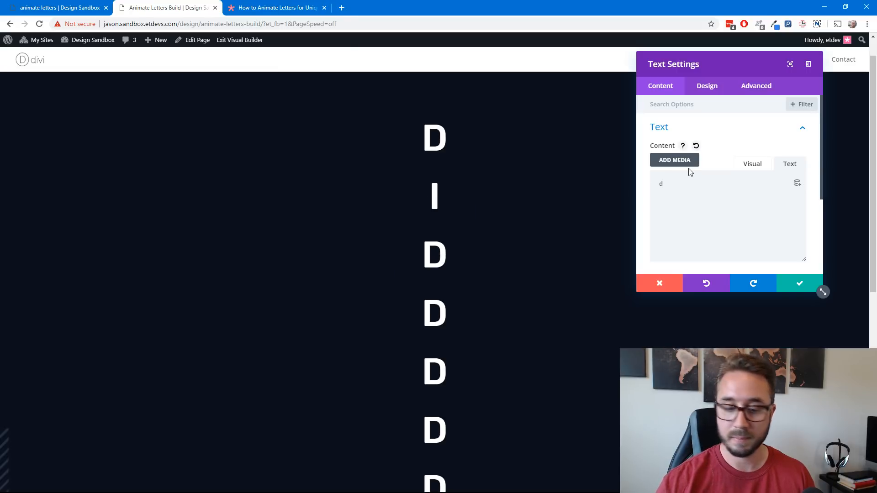
{"action": "key", "text": "BackSpace"}
{"action": "type", "text": "v"}
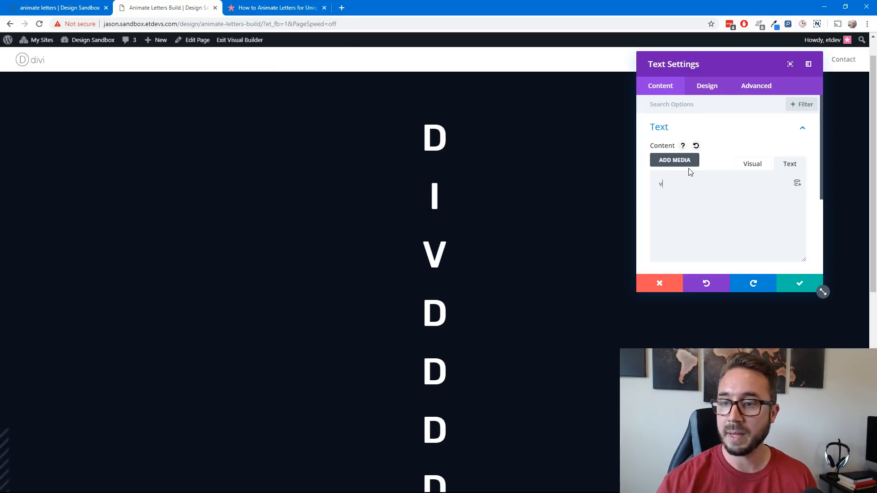
Set the "v" text module's animation delay to 300ms and save its settings
{"action": "left_click", "coordinate": [708, 89]}
{"action": "scroll", "coordinate": [731, 208], "scroll_direction": "down", "scroll_amount": 3}
{"action": "scroll", "coordinate": [722, 239], "scroll_direction": "up", "scroll_amount": 1}
{"action": "left_click", "coordinate": [723, 250]}
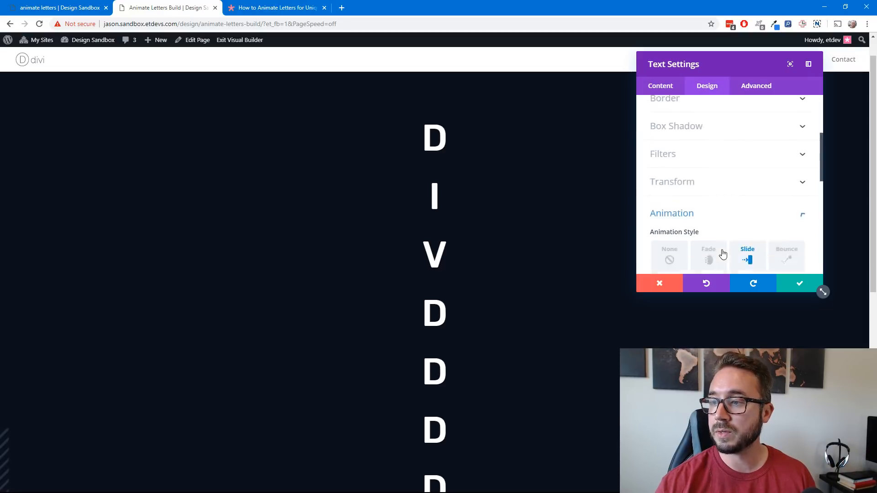
{"action": "scroll", "coordinate": [724, 254], "scroll_direction": "down", "scroll_amount": 3}
{"action": "scroll", "coordinate": [725, 253], "scroll_direction": "down", "scroll_amount": 3}
{"action": "scroll", "coordinate": [726, 250], "scroll_direction": "up", "scroll_amount": 2}
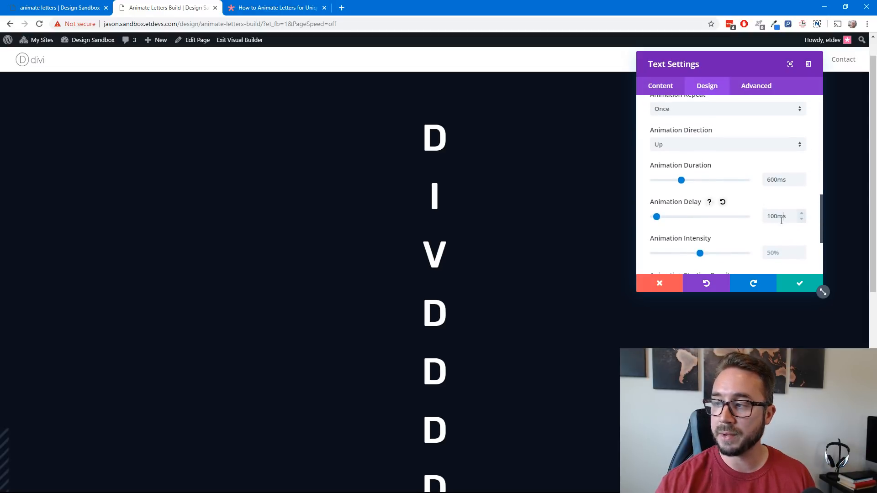
{"action": "left_click", "coordinate": [802, 212]}
{"action": "left_click", "coordinate": [802, 213]}
{"action": "left_click", "coordinate": [802, 212]}
{"action": "left_click", "coordinate": [801, 212]}
{"action": "left_click", "coordinate": [802, 213]}
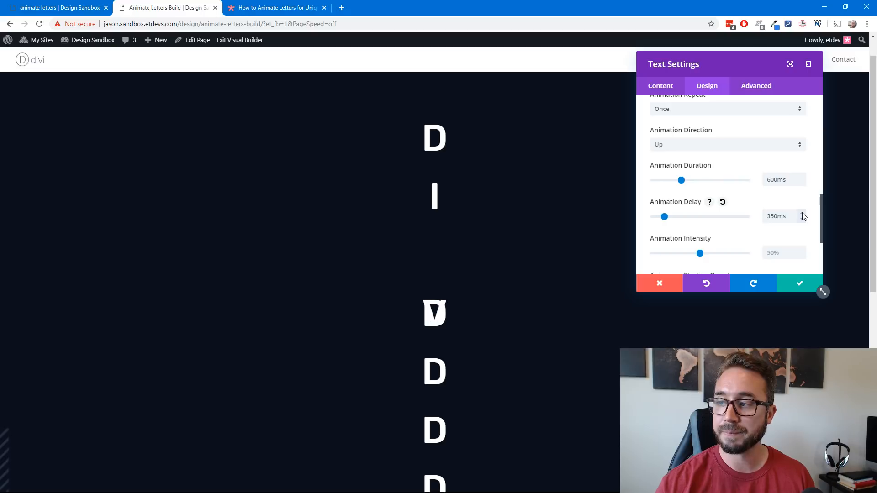
{"action": "left_click", "coordinate": [800, 219]}
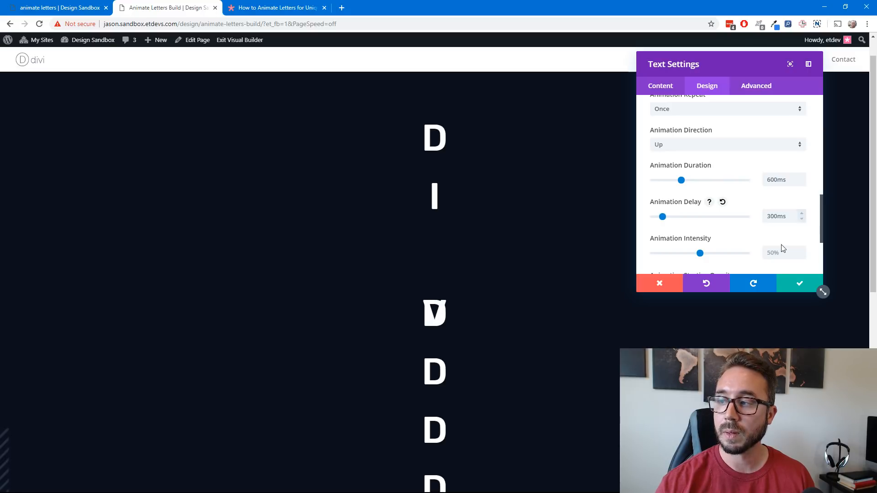
{"action": "left_click", "coordinate": [799, 285]}
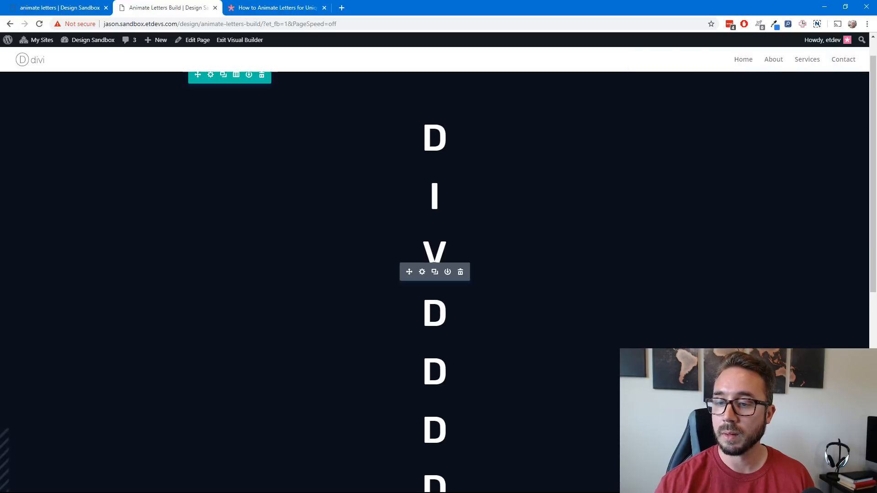
Replace the text content of the module directly below the "v" with "i"
{"action": "scroll", "coordinate": [430, 256], "scroll_direction": "down", "scroll_amount": 2}
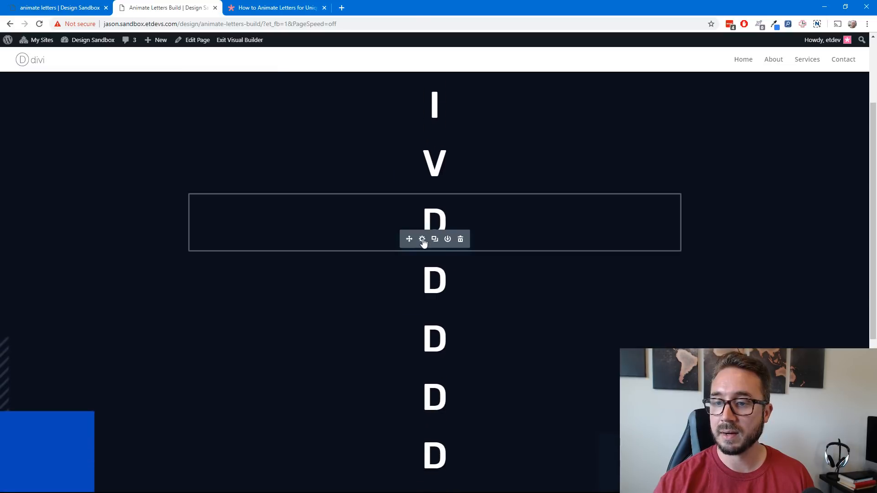
{"action": "left_click", "coordinate": [422, 240]}
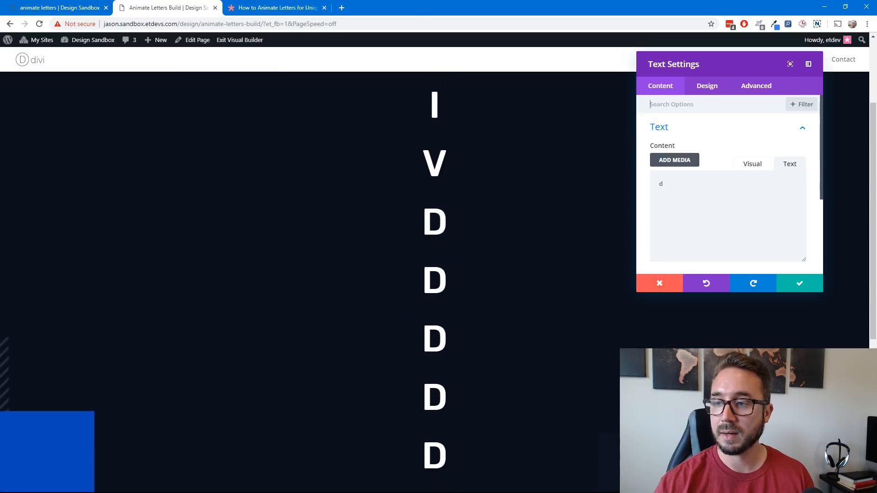
{"action": "left_click", "coordinate": [730, 183]}
{"action": "key", "text": "BackSpace"}
{"action": "type", "text": "i"}
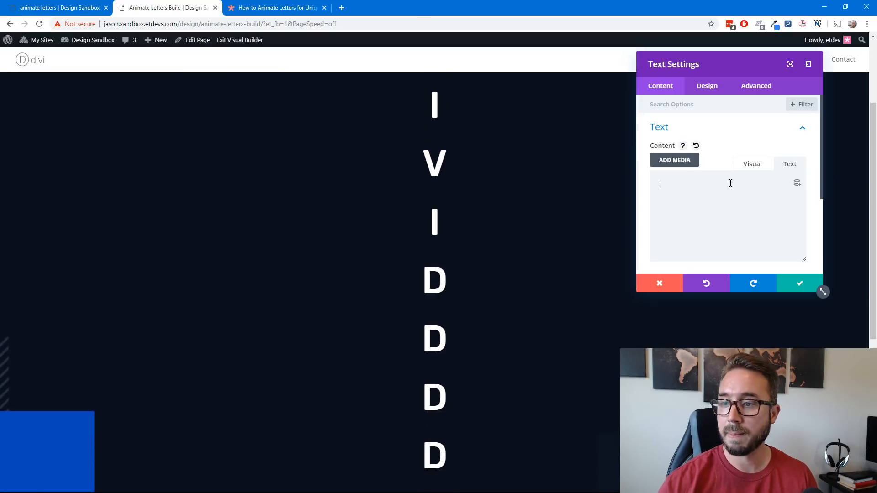
Set the second "i" text module's animation delay to 400ms and save its settings
{"action": "left_click", "coordinate": [720, 91]}
{"action": "scroll", "coordinate": [747, 204], "scroll_direction": "down", "scroll_amount": 5}
{"action": "left_click", "coordinate": [743, 219]}
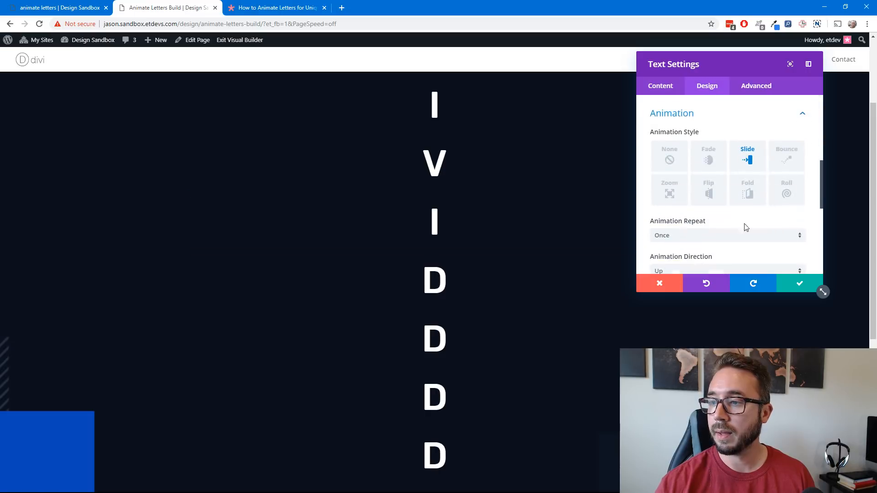
{"action": "scroll", "coordinate": [754, 231], "scroll_direction": "down", "scroll_amount": 3}
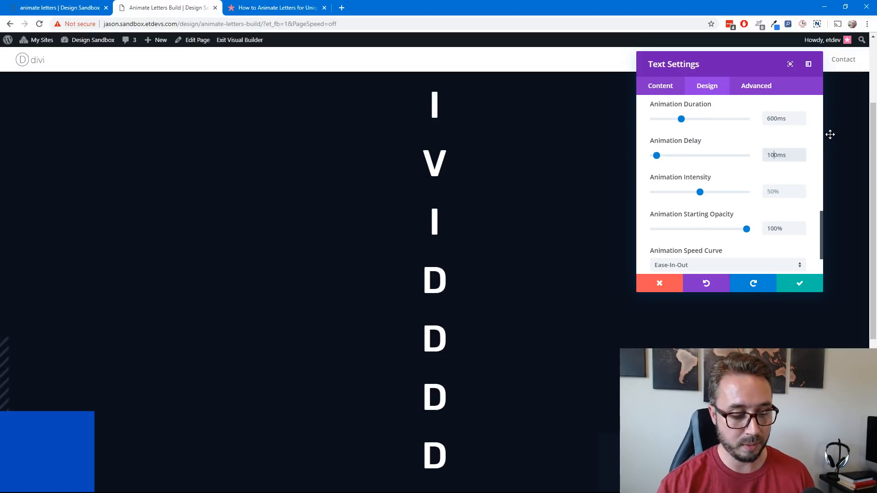
{"action": "key", "text": "ctrl+a"}
{"action": "type", "text": "400ms"}
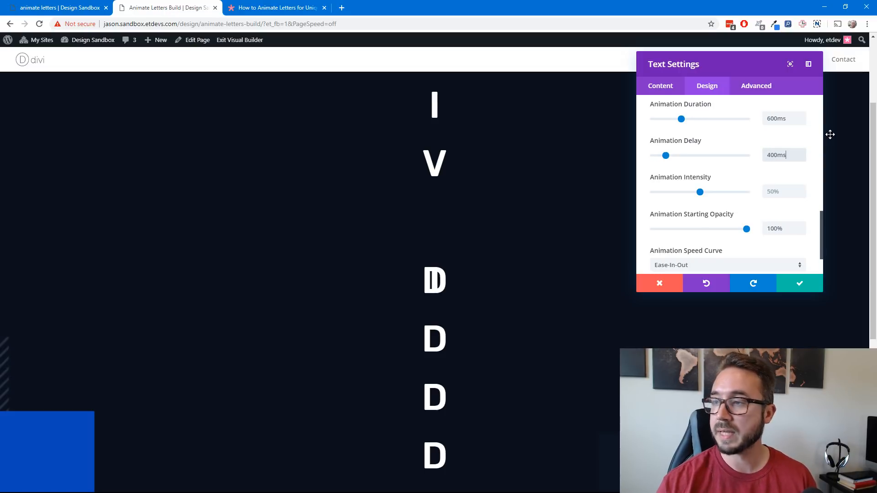
{"action": "left_click", "coordinate": [799, 286]}
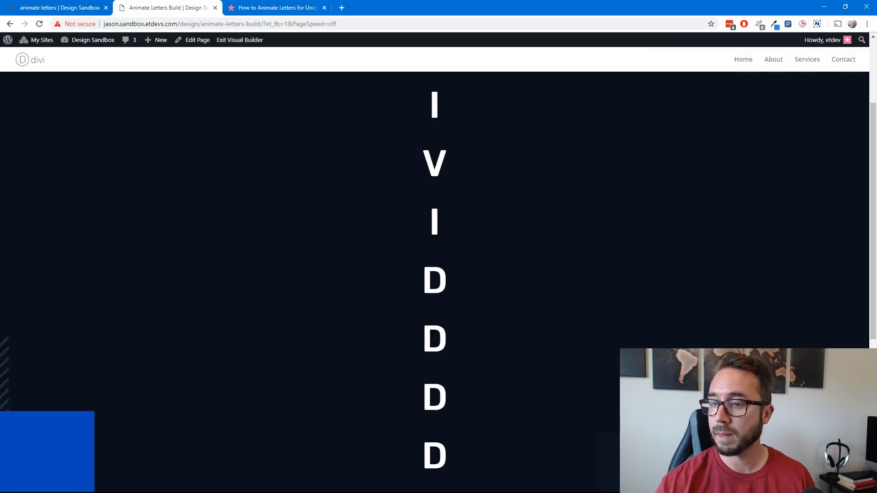
Replace the fifth letter module's content with the non-breaking space entity "&nbsp;" and save the module settings
{"action": "left_click", "coordinate": [423, 297]}
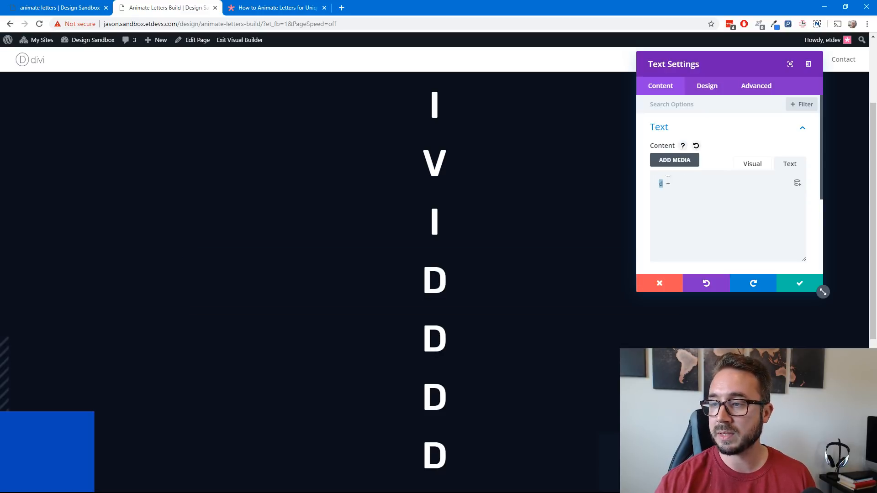
{"action": "key", "text": "BackSpace"}
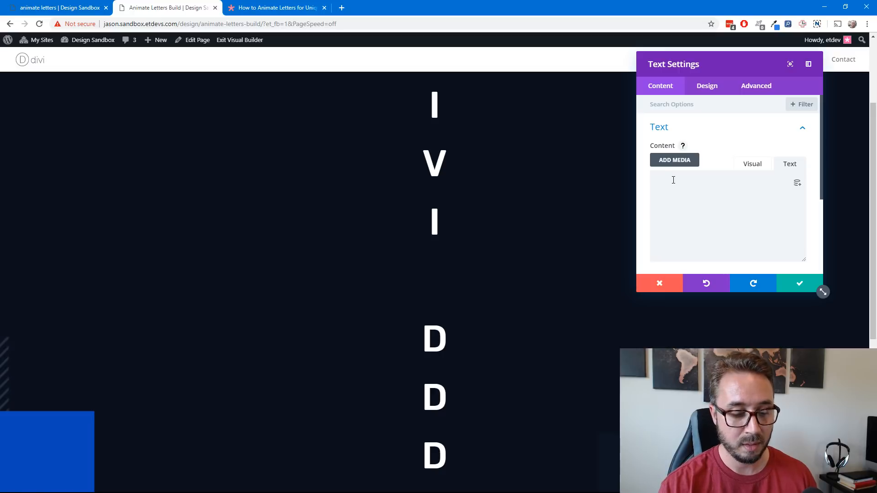
{"action": "type", "text": "&"}
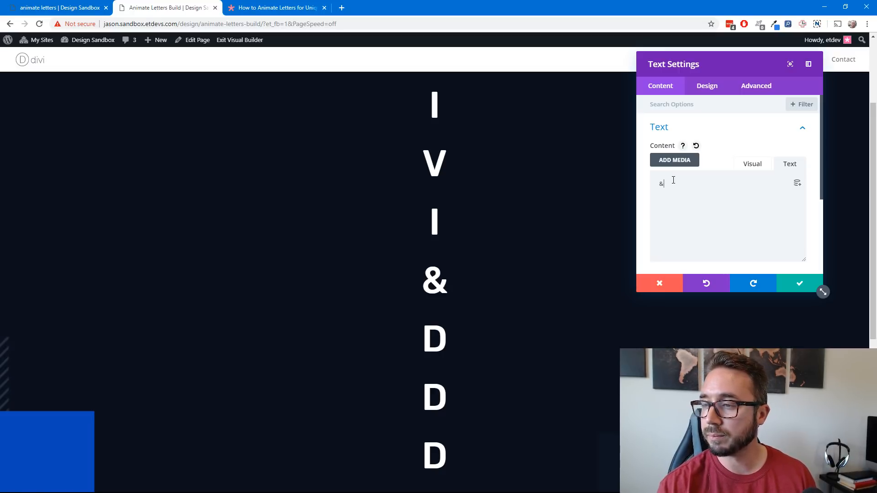
{"action": "type", "text": "nbsp;"}
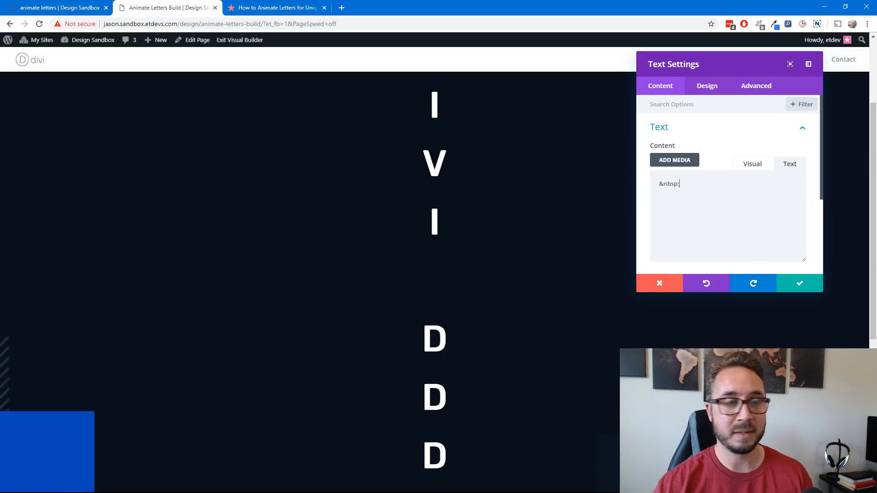
{"action": "left_click_drag", "start_coordinate": [708, 182], "coordinate": [647, 185]}
{"action": "left_click", "coordinate": [690, 184]}
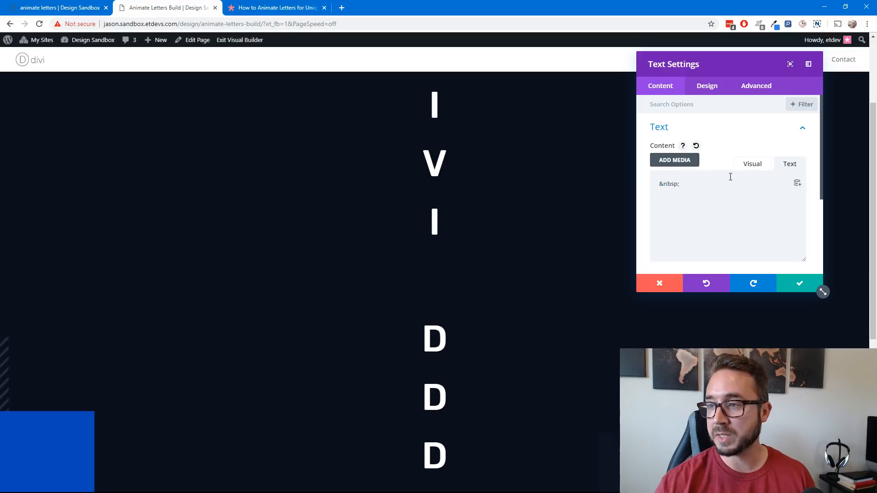
{"action": "left_click", "coordinate": [800, 284]}
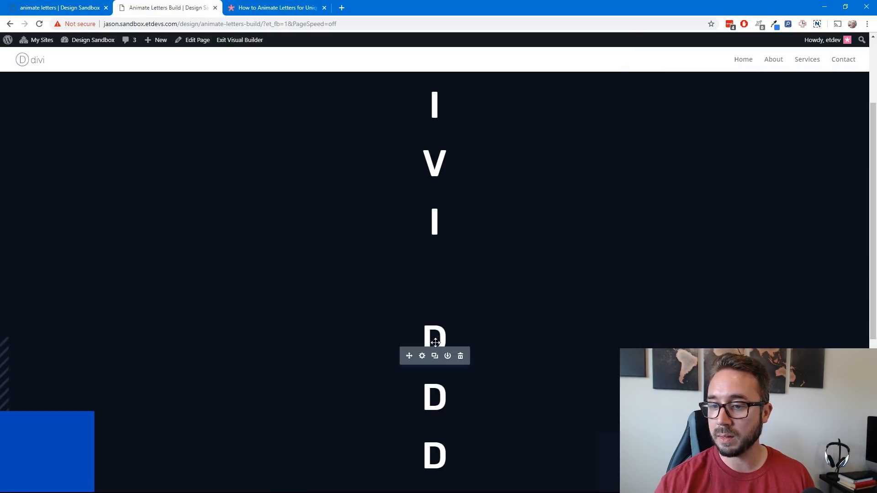
Set the animation delay of the "d" text module just below the blank space module to 500ms and save its settings
{"action": "left_click", "coordinate": [423, 356]}
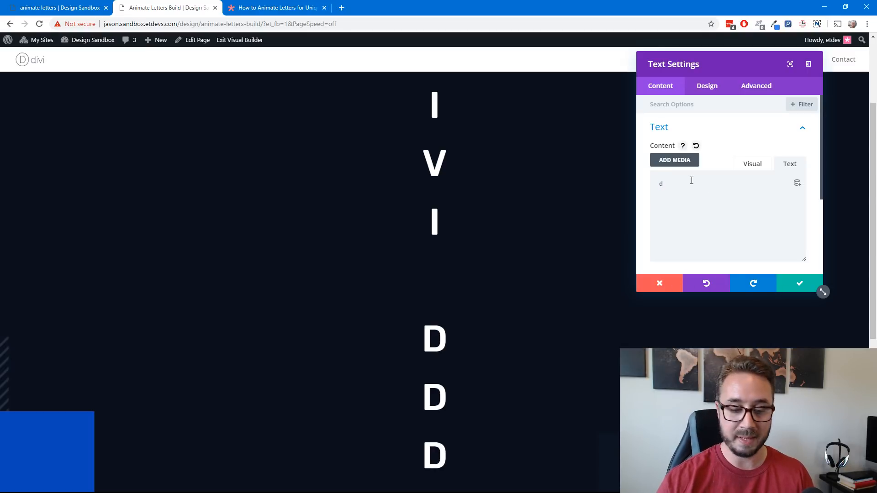
{"action": "left_click", "coordinate": [706, 85]}
{"action": "scroll", "coordinate": [736, 219], "scroll_direction": "down", "scroll_amount": 3}
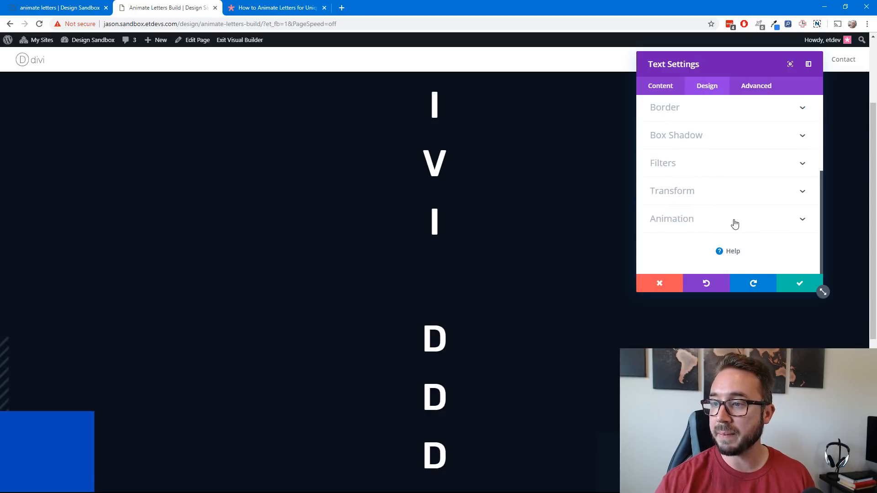
{"action": "left_click", "coordinate": [735, 223]}
{"action": "scroll", "coordinate": [735, 223], "scroll_direction": "down", "scroll_amount": 2}
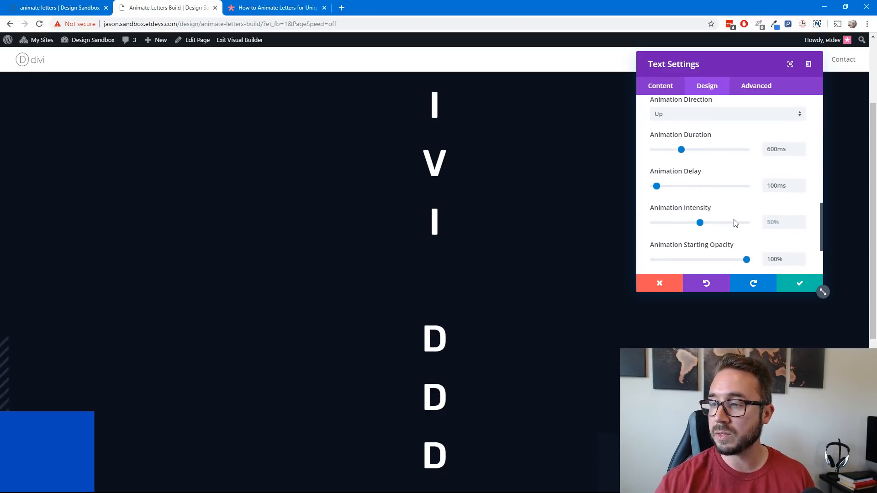
{"action": "double_click", "coordinate": [774, 186]}
{"action": "type", "text": "50"}
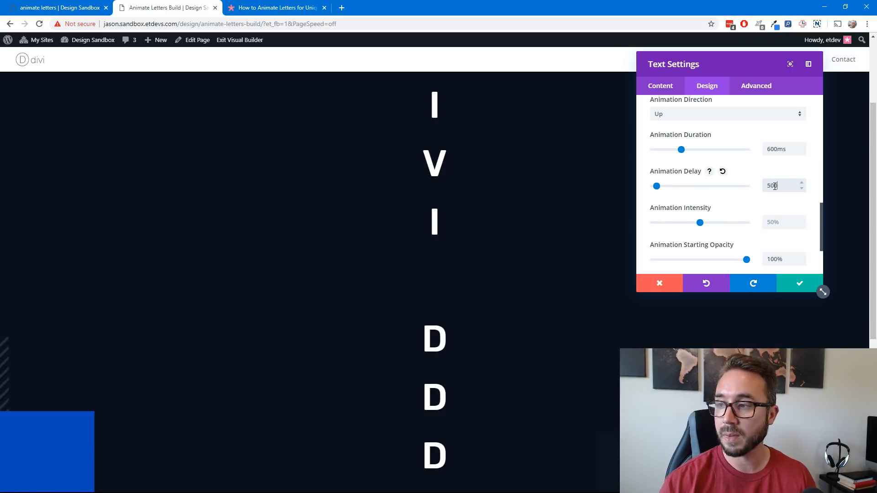
{"action": "type", "text": "0ms"}
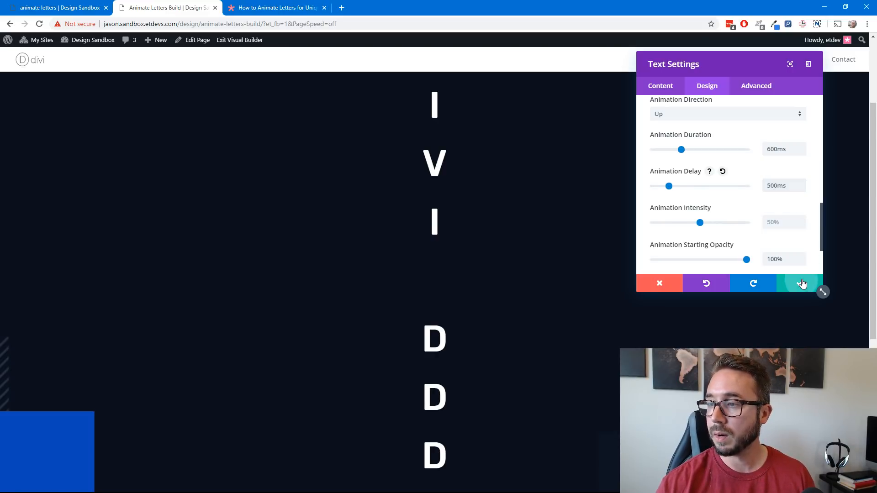
{"action": "left_click", "coordinate": [802, 284]}
Replace the content of the second "d" text module below the blank space with "e"
{"action": "scroll", "coordinate": [524, 249], "scroll_direction": "down", "scroll_amount": 4}
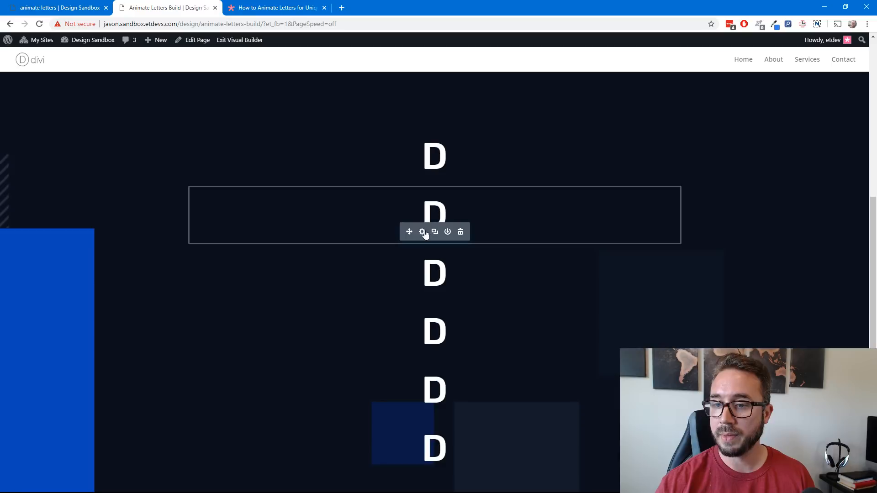
{"action": "left_click", "coordinate": [422, 231]}
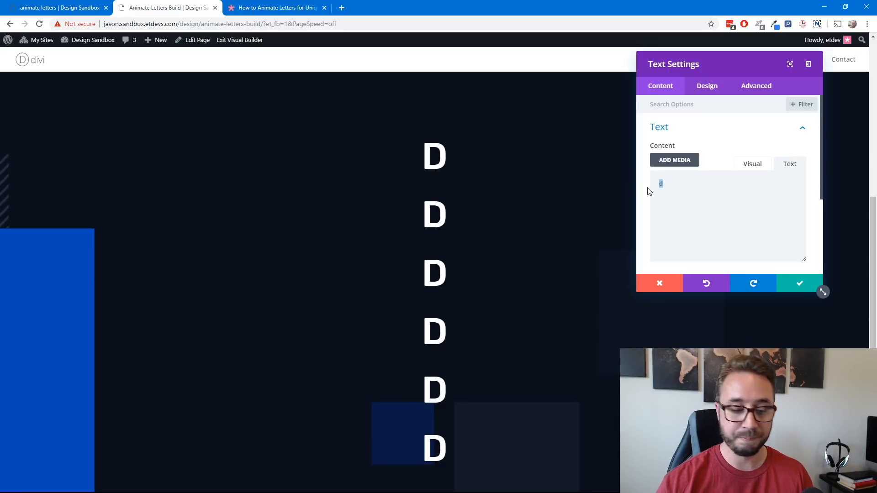
{"action": "type", "text": "e"}
Set the "e" text module's animation delay to 600ms and save its settings
{"action": "left_click", "coordinate": [708, 94]}
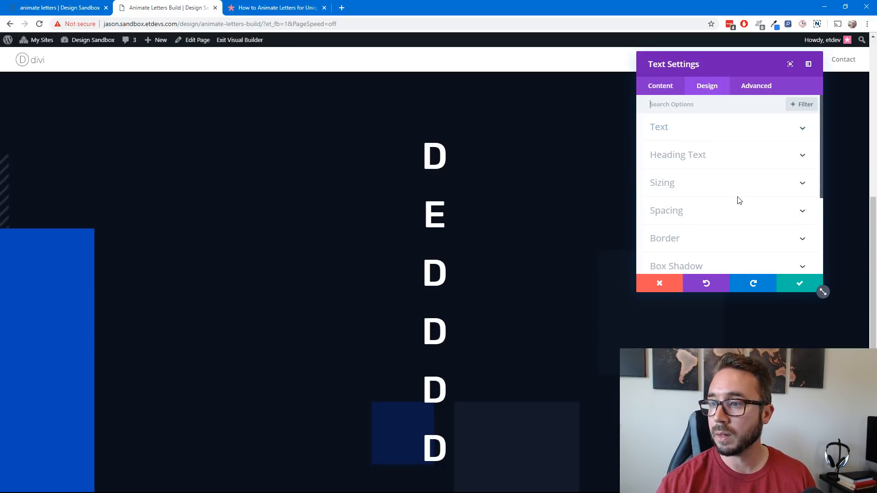
{"action": "scroll", "coordinate": [735, 198], "scroll_direction": "down", "scroll_amount": 5}
{"action": "scroll", "coordinate": [737, 231], "scroll_direction": "up", "scroll_amount": 1}
{"action": "left_click", "coordinate": [720, 253]}
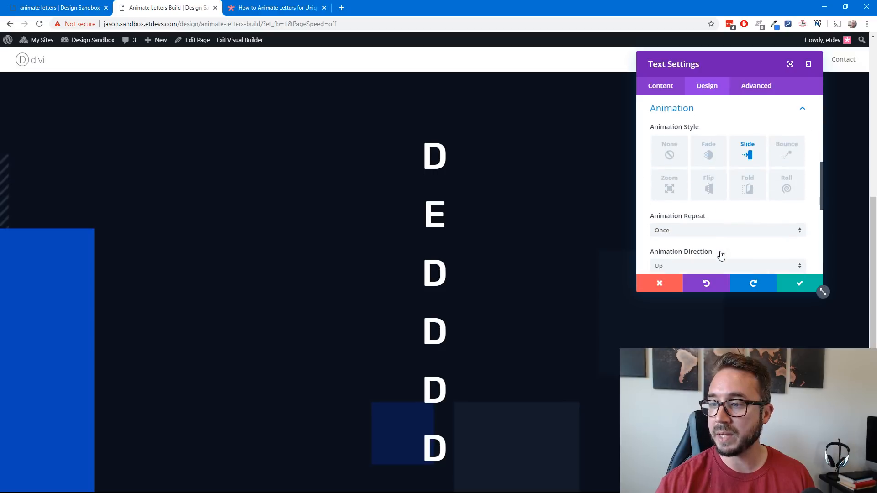
{"action": "scroll", "coordinate": [753, 251], "scroll_direction": "down", "scroll_amount": 5}
{"action": "scroll", "coordinate": [781, 212], "scroll_direction": "down", "scroll_amount": 2}
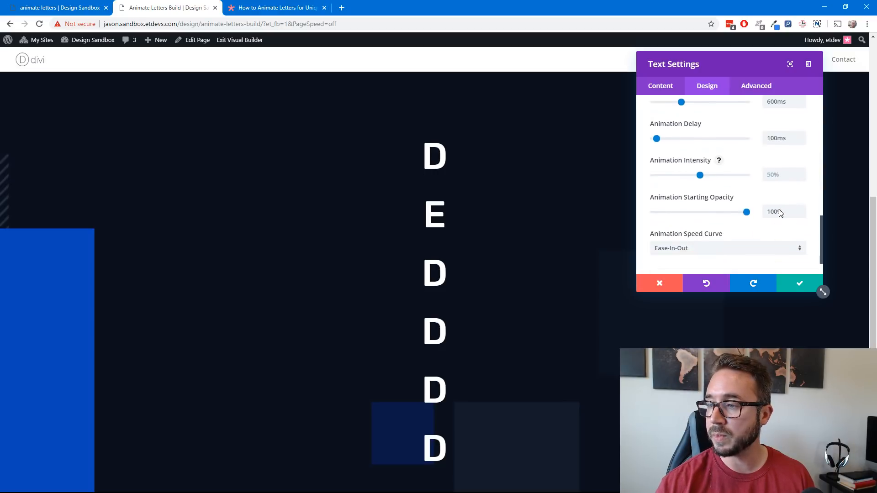
{"action": "scroll", "coordinate": [782, 198], "scroll_direction": "up", "scroll_amount": 1}
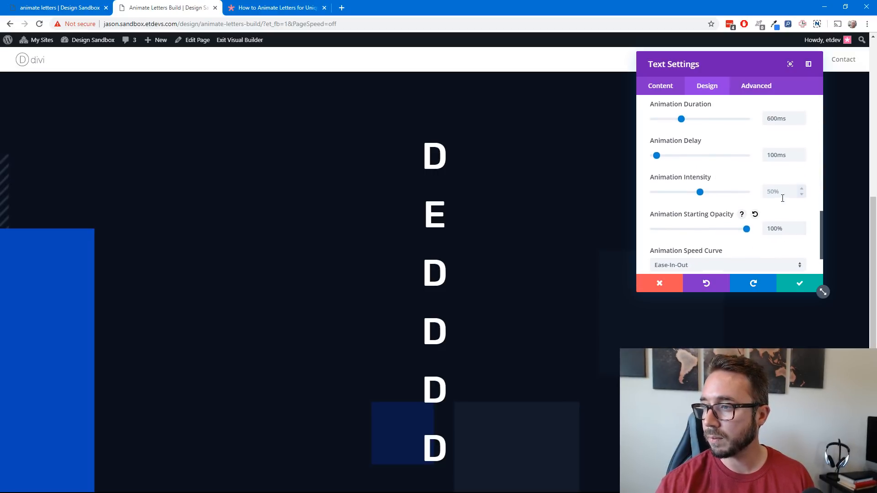
{"action": "double_click", "coordinate": [777, 154]}
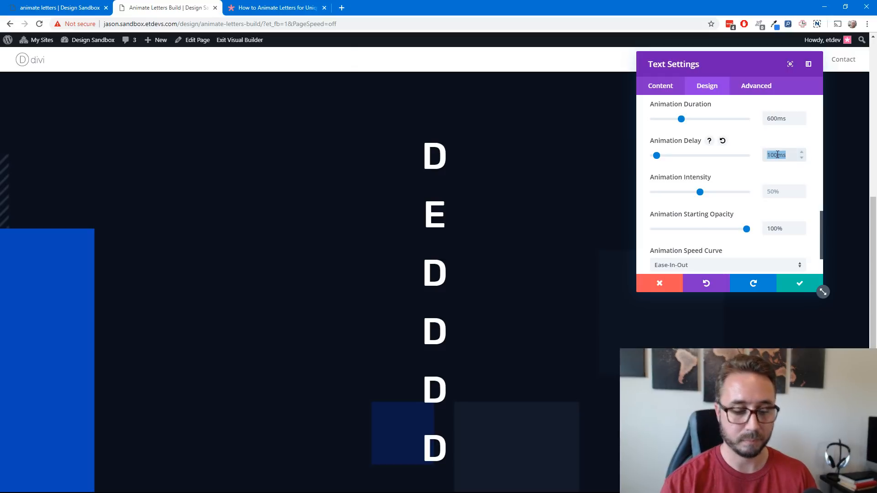
{"action": "type", "text": "600ms"}
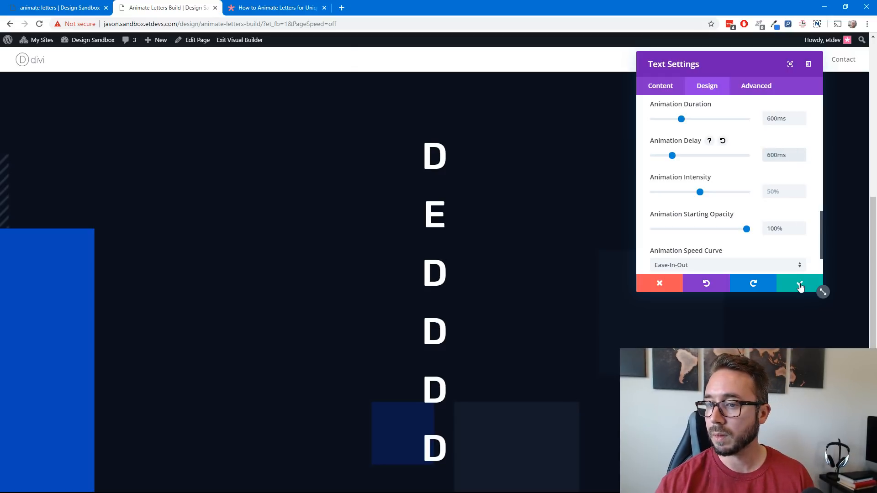
{"action": "left_click", "coordinate": [799, 283]}
Replace the content of the text module directly below the "e" with "s"
{"action": "left_click", "coordinate": [421, 290]}
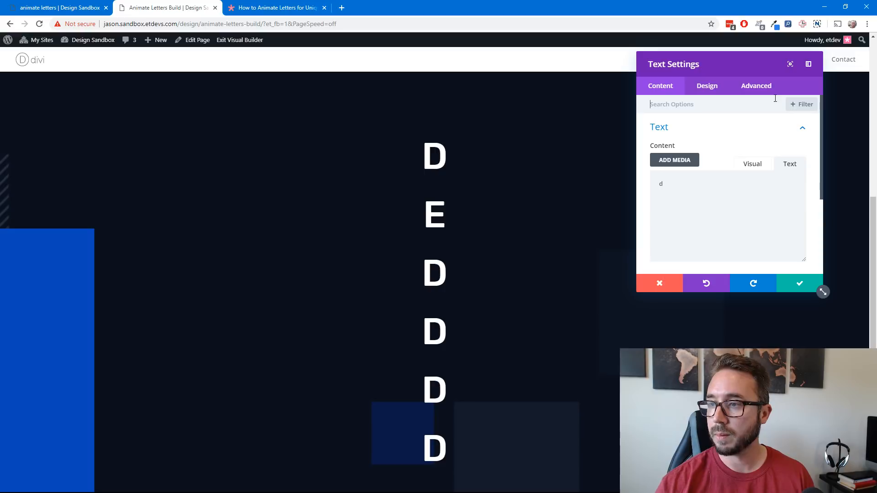
{"action": "left_click", "coordinate": [707, 90]}
{"action": "left_click", "coordinate": [665, 91]}
{"action": "left_click", "coordinate": [675, 190]}
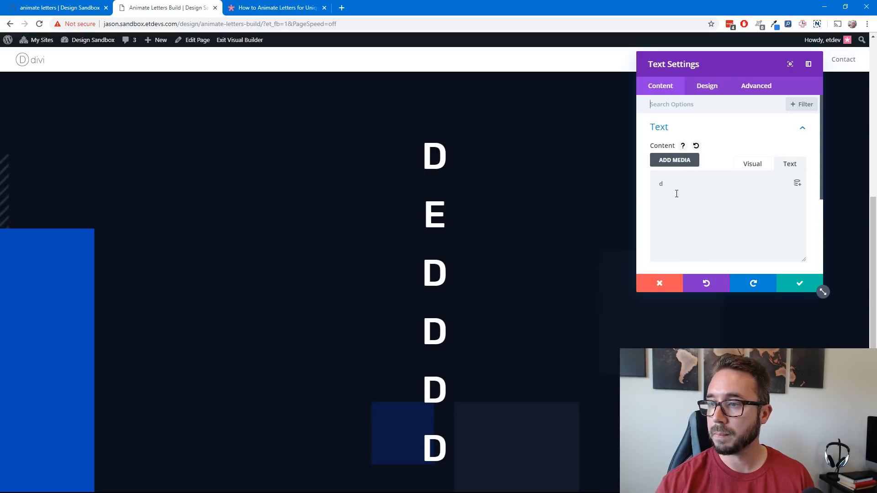
{"action": "key", "text": "BackSpace"}
{"action": "type", "text": "s"}
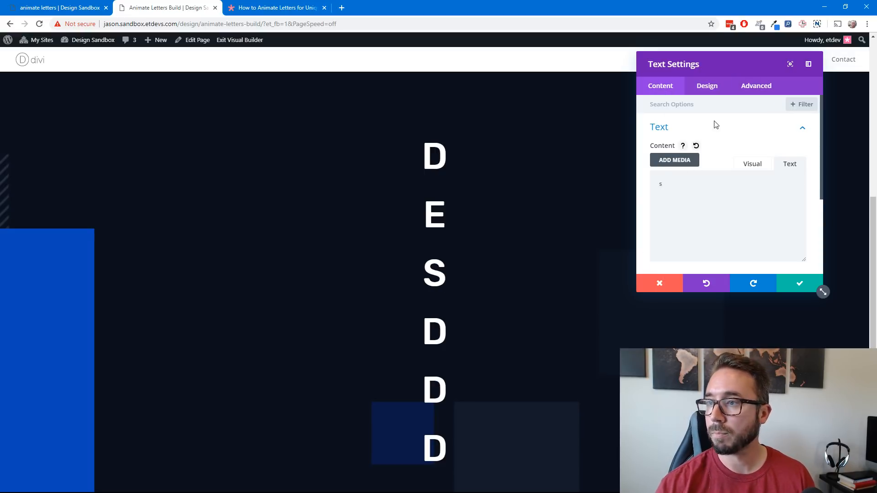
Set the "s" text module's animation delay to 700ms and save its settings
{"action": "left_click", "coordinate": [707, 87]}
{"action": "scroll", "coordinate": [739, 201], "scroll_direction": "down", "scroll_amount": 5}
{"action": "left_click", "coordinate": [739, 220]}
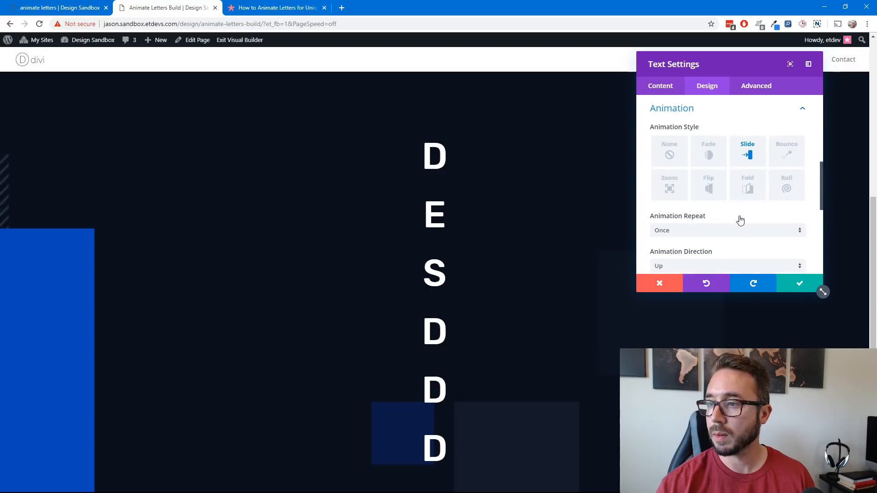
{"action": "scroll", "coordinate": [740, 220], "scroll_direction": "down", "scroll_amount": 5}
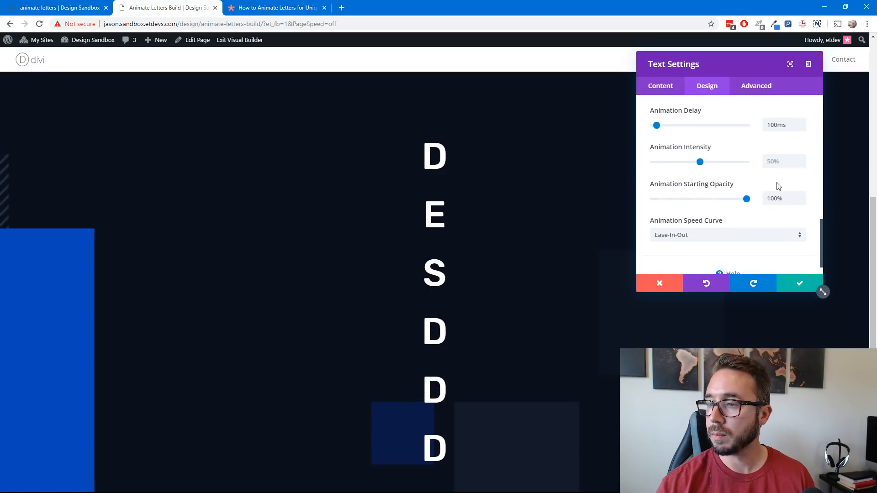
{"action": "scroll", "coordinate": [779, 186], "scroll_direction": "up", "scroll_amount": 5}
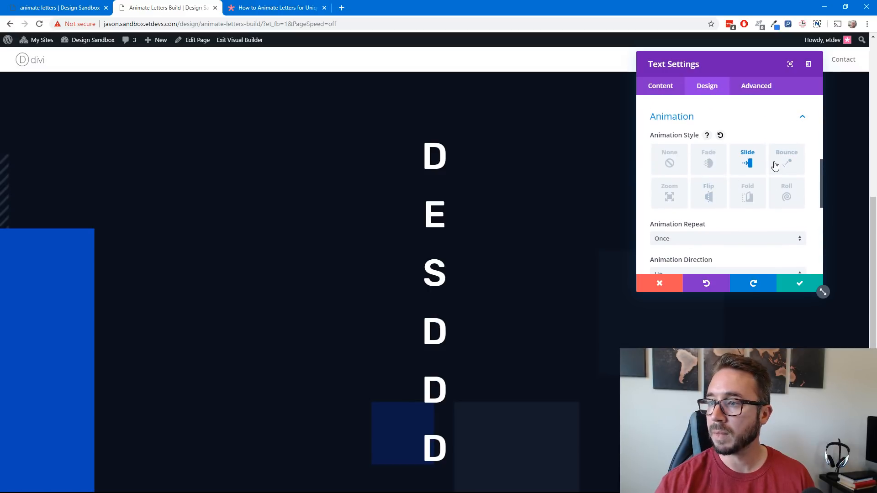
{"action": "scroll", "coordinate": [746, 197], "scroll_direction": "down", "scroll_amount": 3}
{"action": "scroll", "coordinate": [770, 198], "scroll_direction": "up", "scroll_amount": 1}
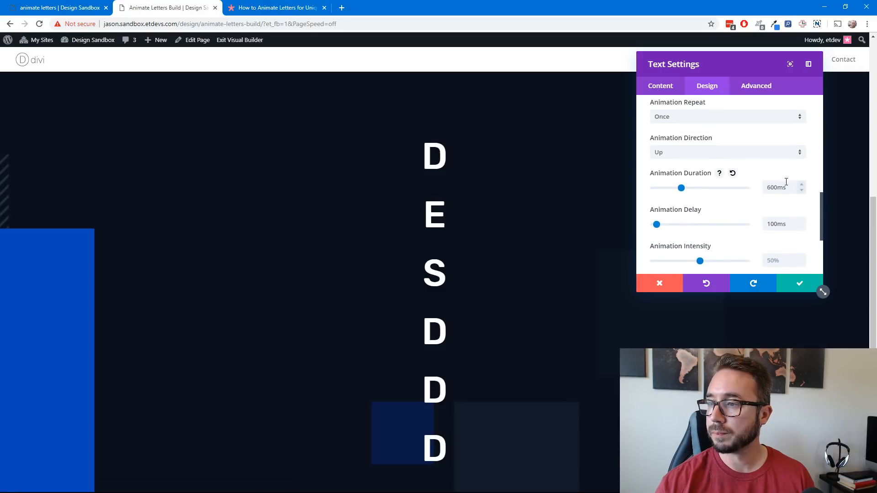
{"action": "double_click", "coordinate": [774, 220]}
{"action": "type", "text": "7"}
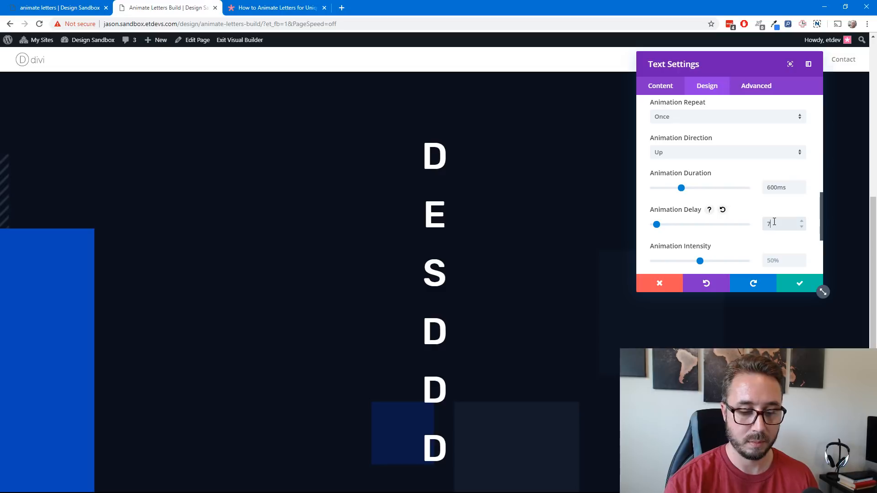
{"action": "type", "text": "00ms"}
{"action": "left_click", "coordinate": [791, 286]}
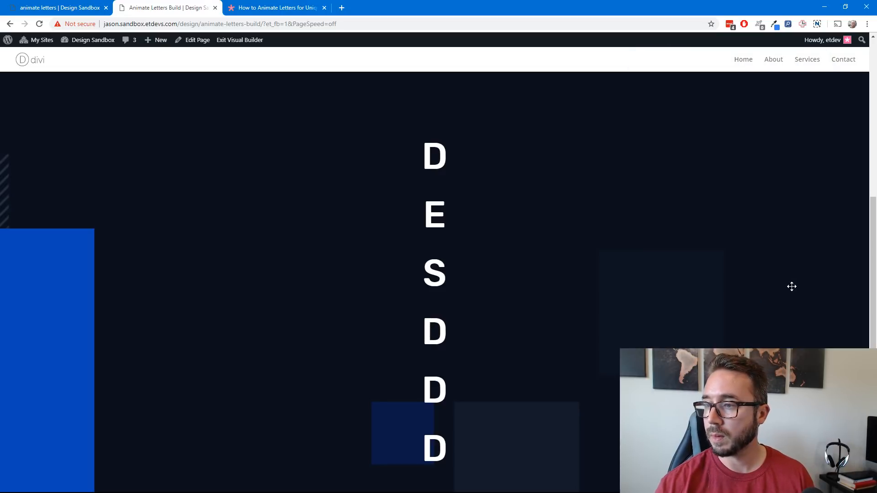
{"action": "scroll", "coordinate": [436, 283], "scroll_direction": "down", "scroll_amount": 2}
{"action": "left_click", "coordinate": [421, 263]}
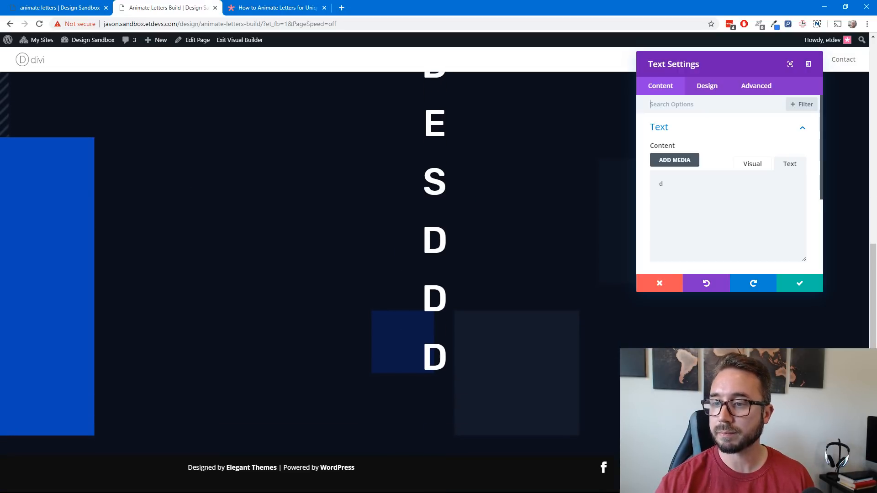
{"action": "left_click_drag", "start_coordinate": [639, 183], "coordinate": [637, 180]}
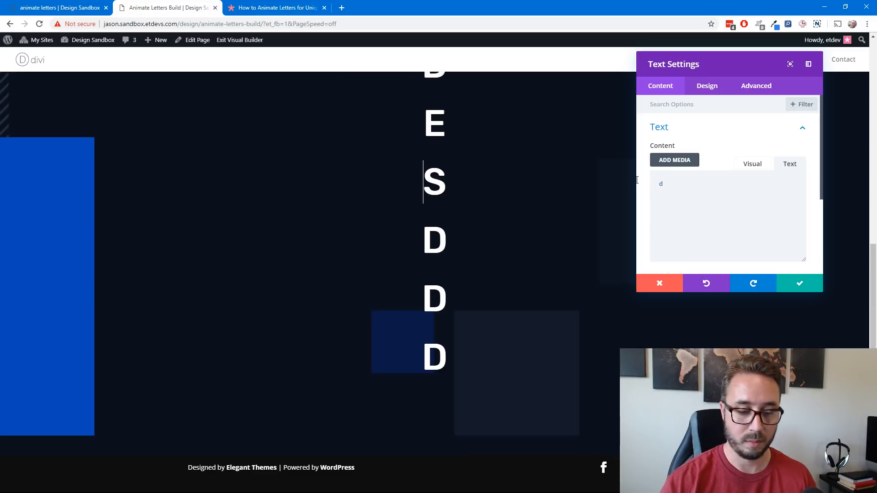
{"action": "type", "text": "i"}
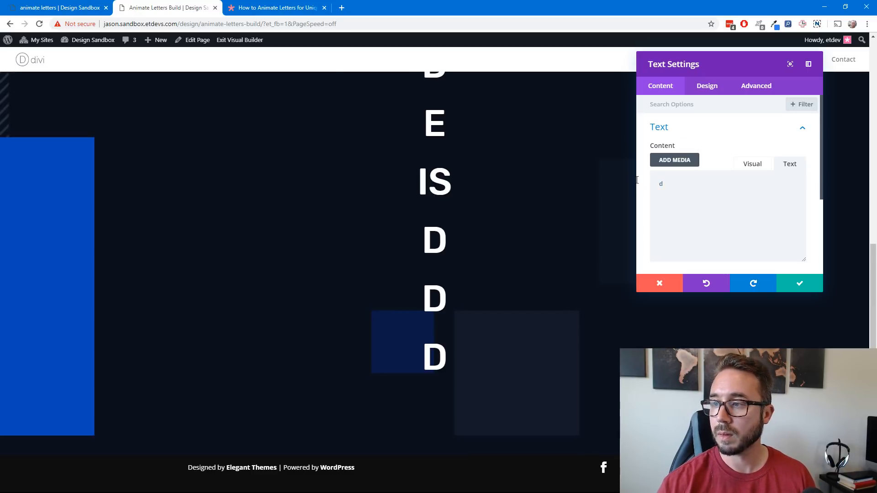
{"action": "left_click_drag", "start_coordinate": [655, 188], "coordinate": [676, 183]}
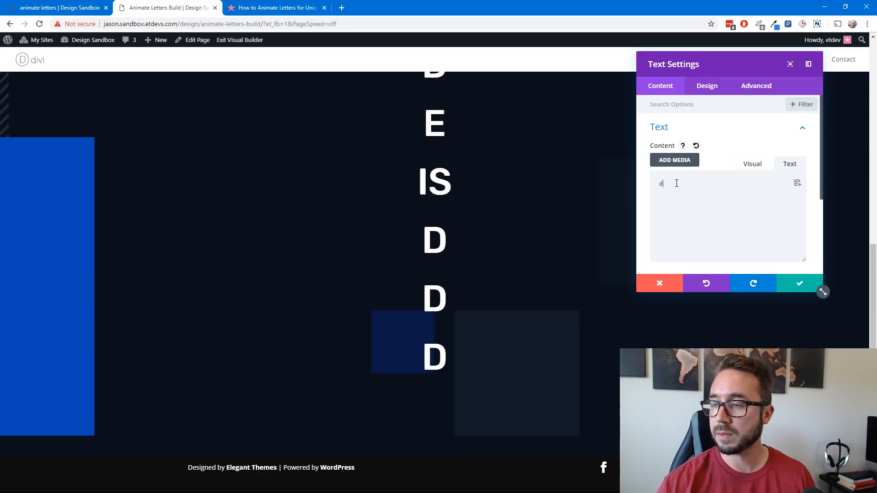
{"action": "type", "text": "io"}
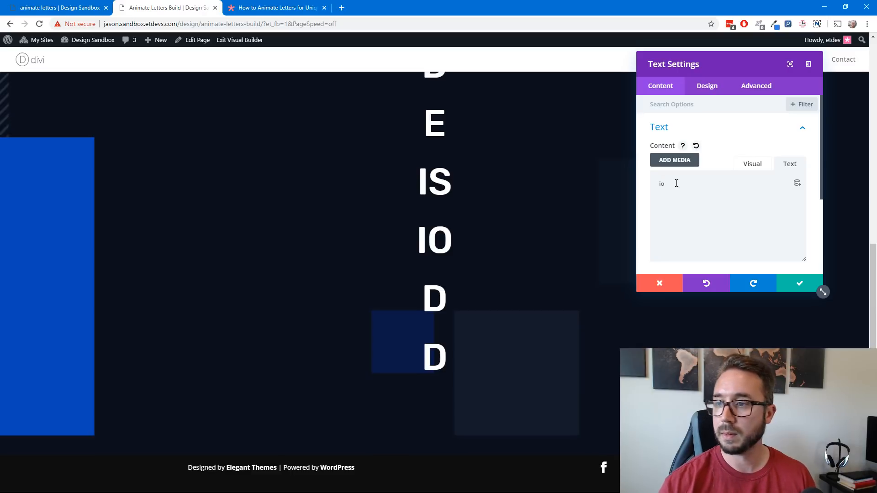
{"action": "left_click", "coordinate": [659, 287]}
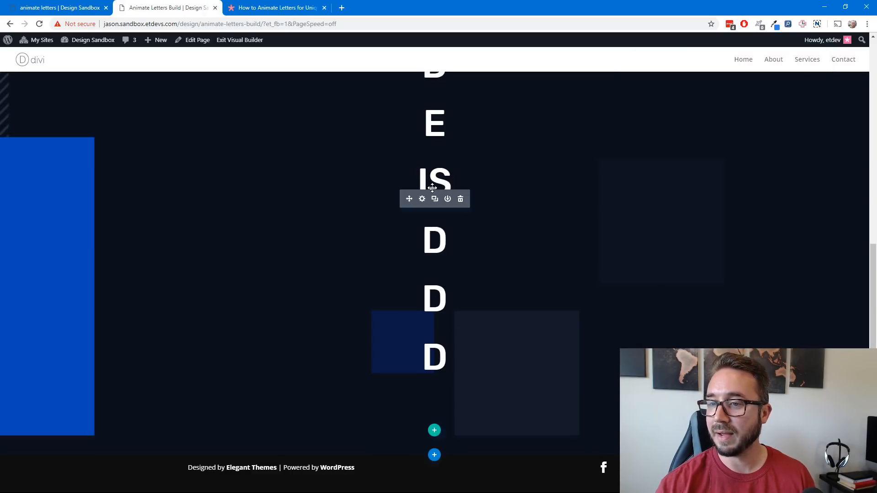
Try to correct the content of the "is" text module below the "e", and save the module settings
{"action": "left_click", "coordinate": [422, 199]}
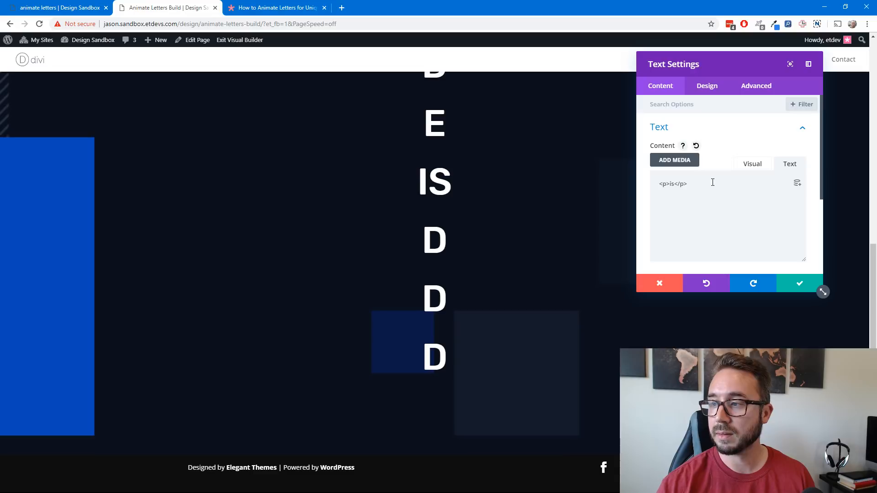
{"action": "type", "text": "i"}
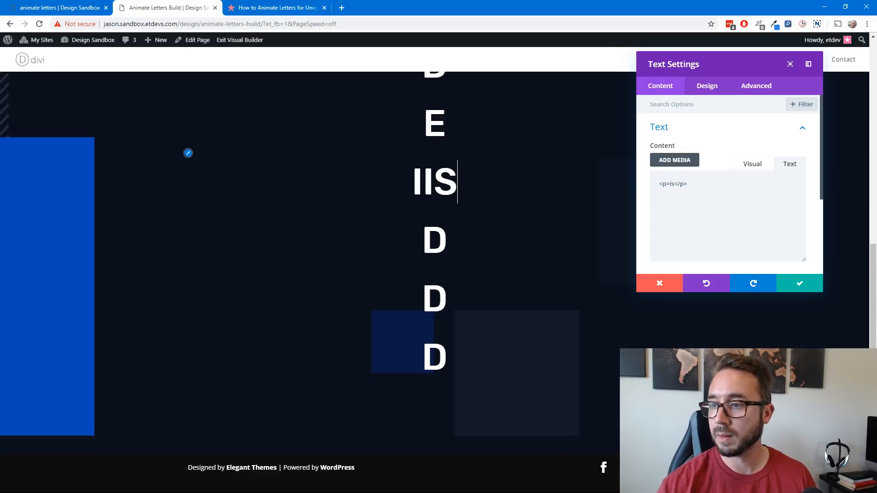
{"action": "left_click", "coordinate": [820, 287]}
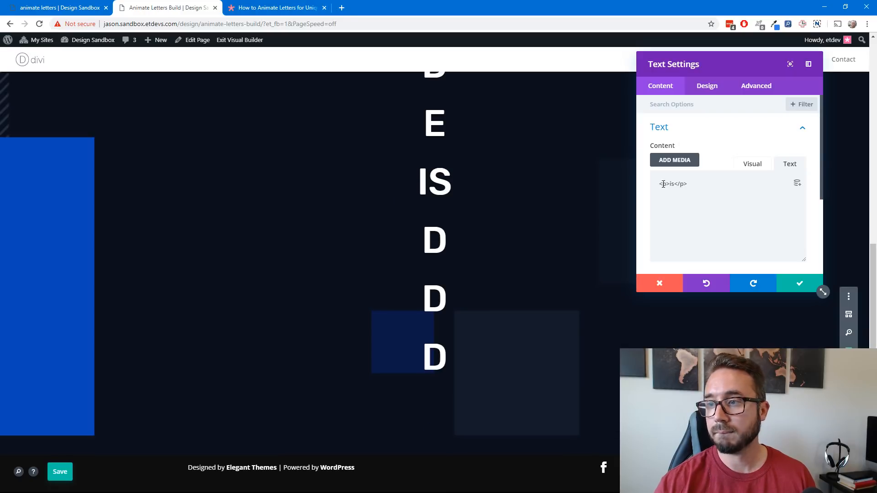
{"action": "left_click", "coordinate": [795, 283]}
Reload the builder page and replace the content of the "is" text module below the "e" with "i"
{"action": "key", "text": "F5"}
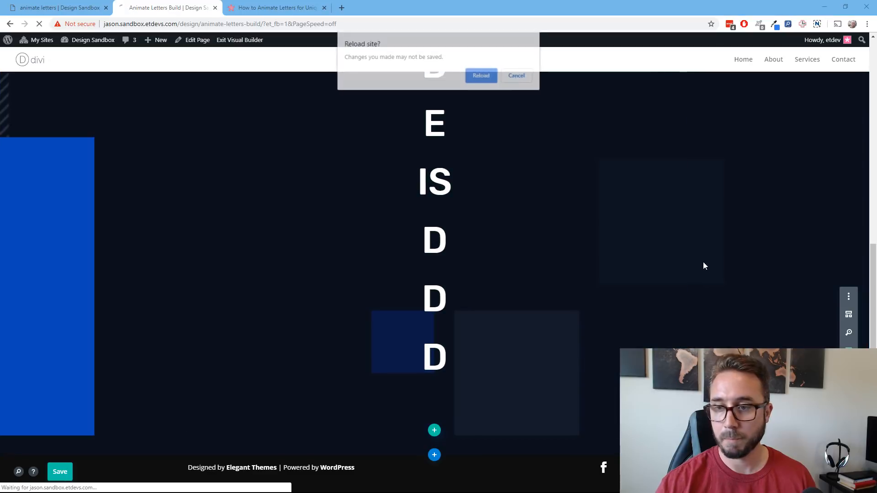
{"action": "left_click", "coordinate": [482, 82]}
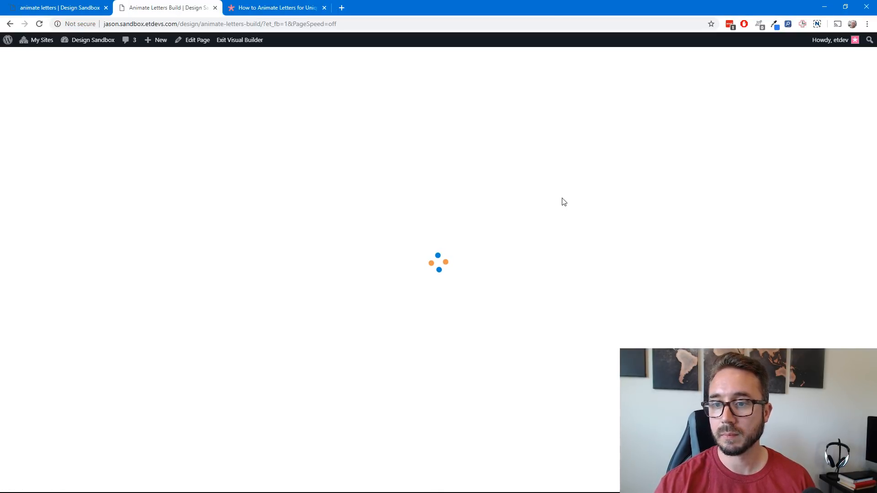
{"action": "scroll", "coordinate": [565, 200], "scroll_direction": "down", "scroll_amount": 8}
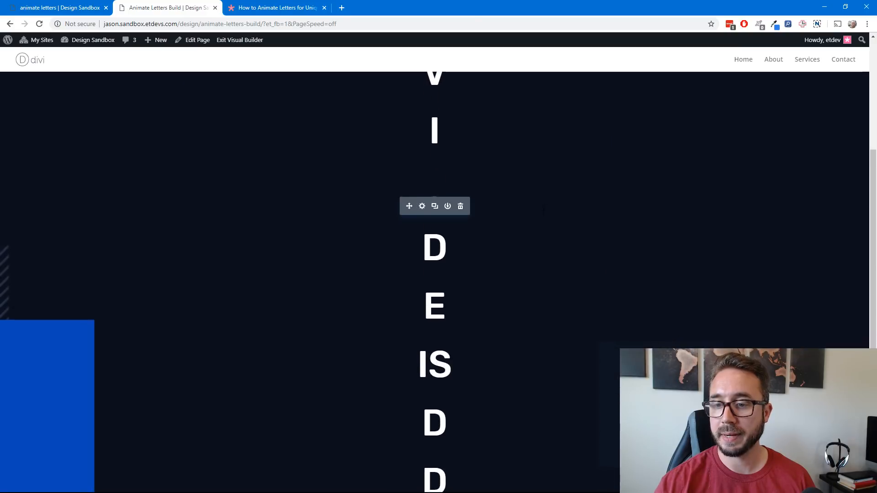
{"action": "left_click", "coordinate": [422, 230]}
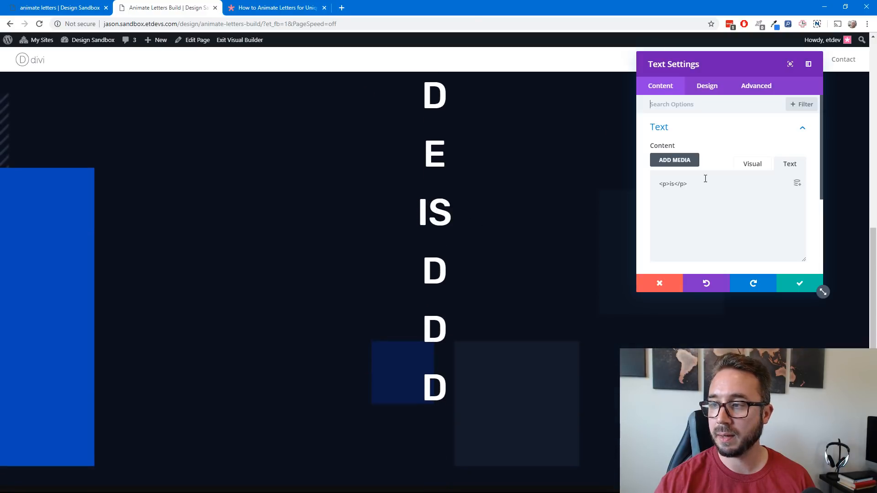
{"action": "left_click_drag", "start_coordinate": [705, 181], "coordinate": [645, 182]}
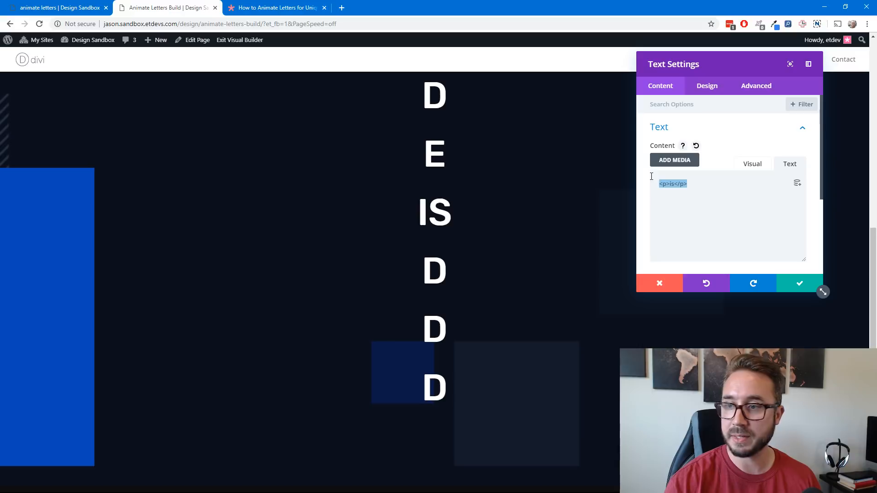
{"action": "type", "text": "i"}
Check the animation delay of the "i" text module and save its settings
{"action": "left_click", "coordinate": [706, 87]}
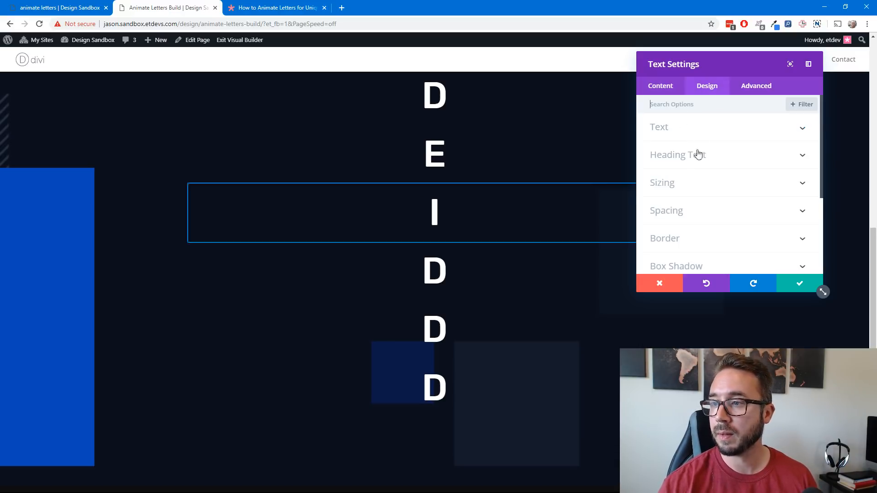
{"action": "scroll", "coordinate": [711, 177], "scroll_direction": "down", "scroll_amount": 1}
{"action": "scroll", "coordinate": [712, 182], "scroll_direction": "down", "scroll_amount": 3}
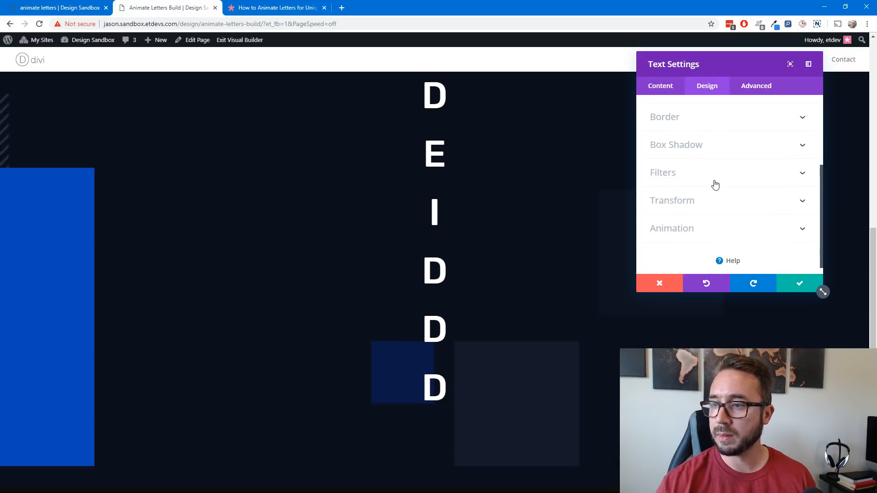
{"action": "scroll", "coordinate": [718, 190], "scroll_direction": "up", "scroll_amount": 1}
{"action": "scroll", "coordinate": [720, 190], "scroll_direction": "down", "scroll_amount": 1}
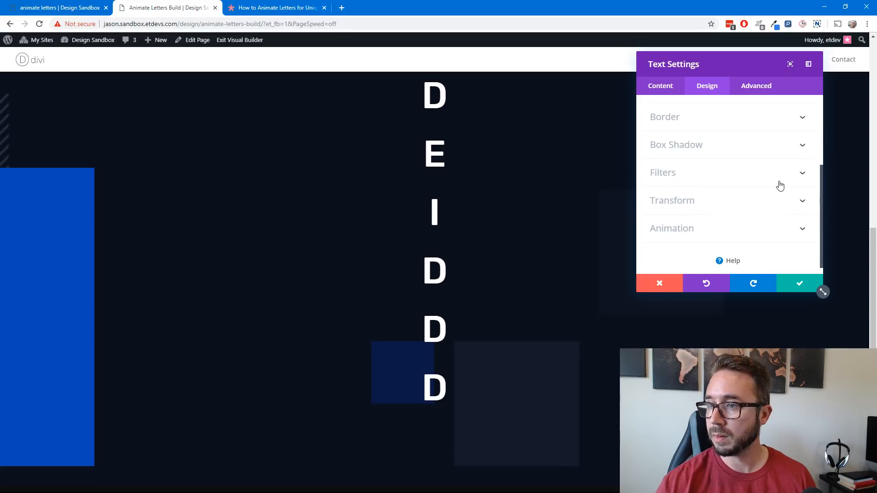
{"action": "left_click", "coordinate": [761, 232]}
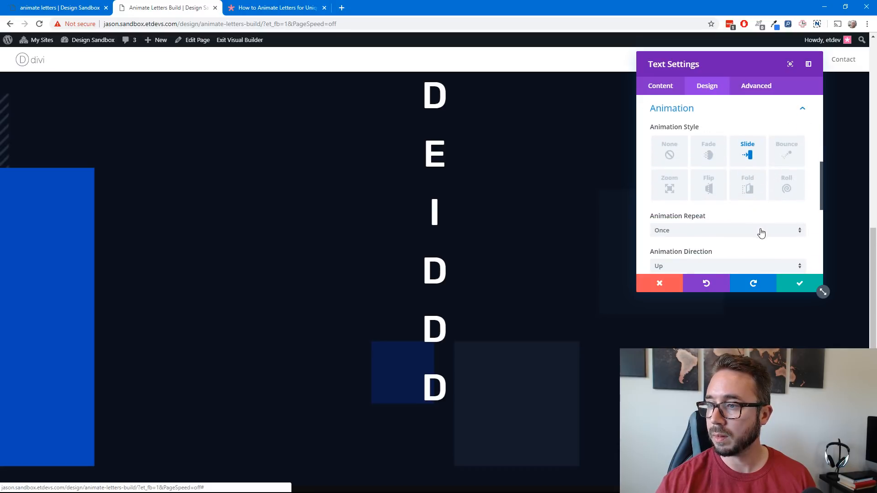
{"action": "scroll", "coordinate": [766, 235], "scroll_direction": "down", "scroll_amount": 3}
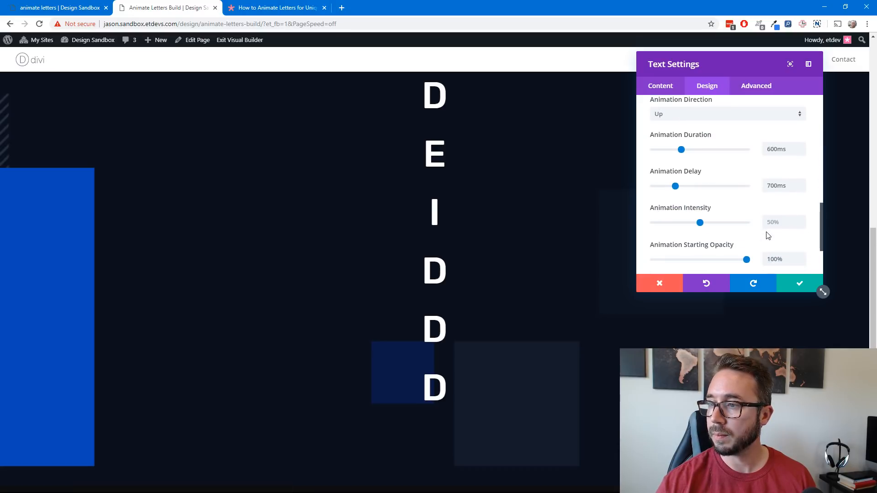
{"action": "left_click", "coordinate": [800, 287]}
Replace the content of the text module below the "i" with "s", set its animation delay to 800ms and save
{"action": "left_click", "coordinate": [419, 289]}
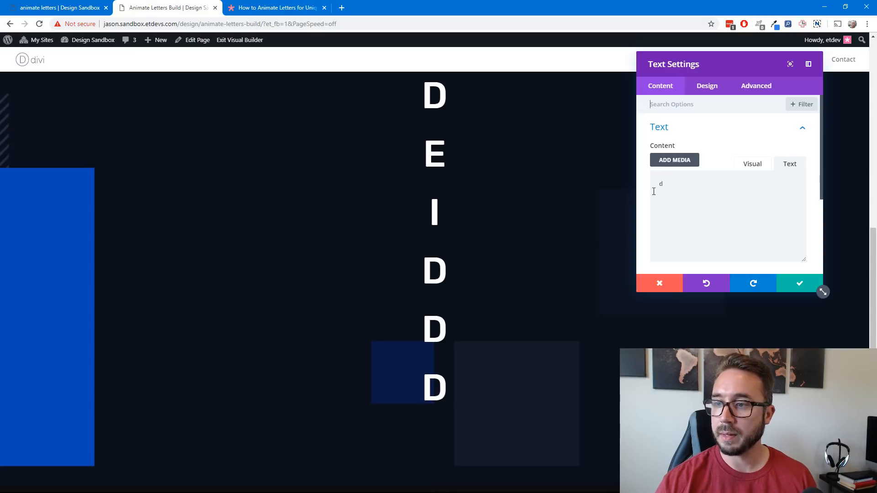
{"action": "double_click", "coordinate": [658, 183]}
{"action": "type", "text": "s"}
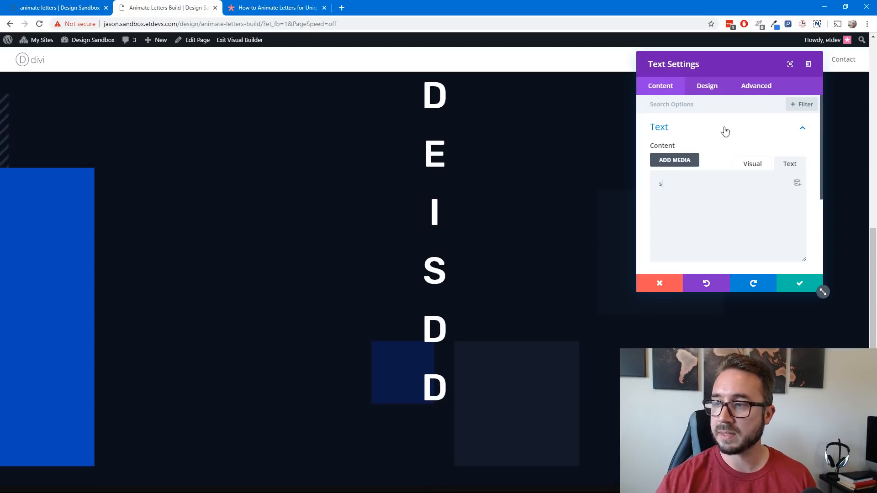
{"action": "left_click", "coordinate": [703, 88]}
{"action": "scroll", "coordinate": [740, 179], "scroll_direction": "down", "scroll_amount": 3}
{"action": "left_click", "coordinate": [738, 203]}
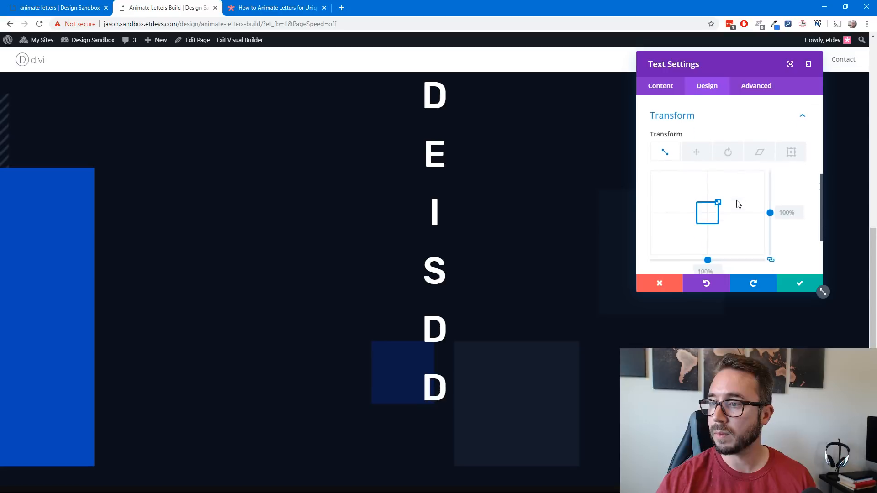
{"action": "scroll", "coordinate": [758, 151], "scroll_direction": "up", "scroll_amount": 3}
{"action": "scroll", "coordinate": [741, 219], "scroll_direction": "down", "scroll_amount": 10}
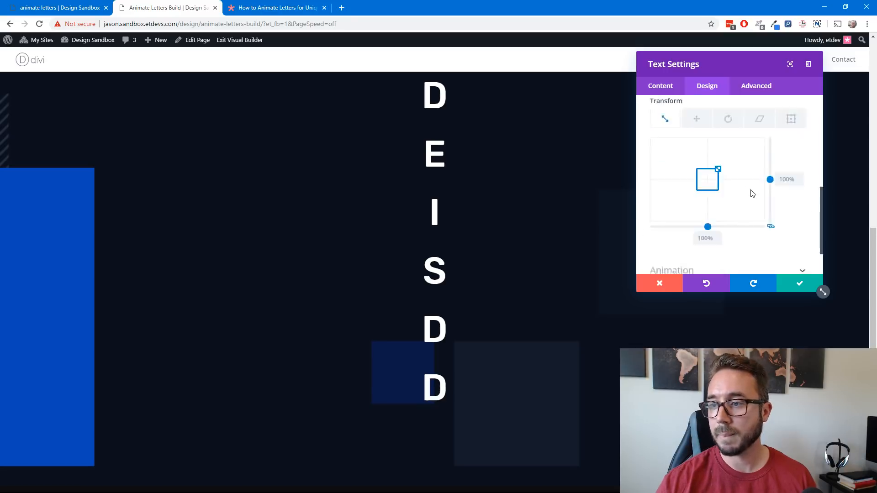
{"action": "scroll", "coordinate": [741, 219], "scroll_direction": "down", "scroll_amount": 3}
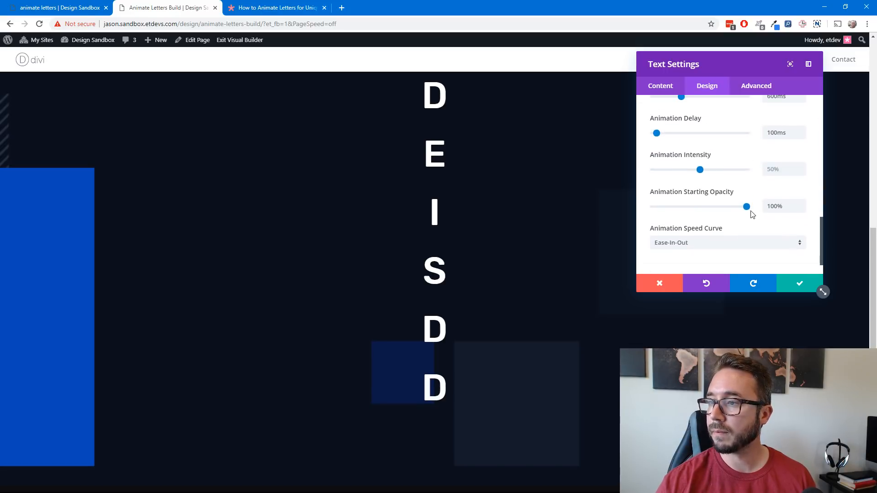
{"action": "double_click", "coordinate": [773, 133]}
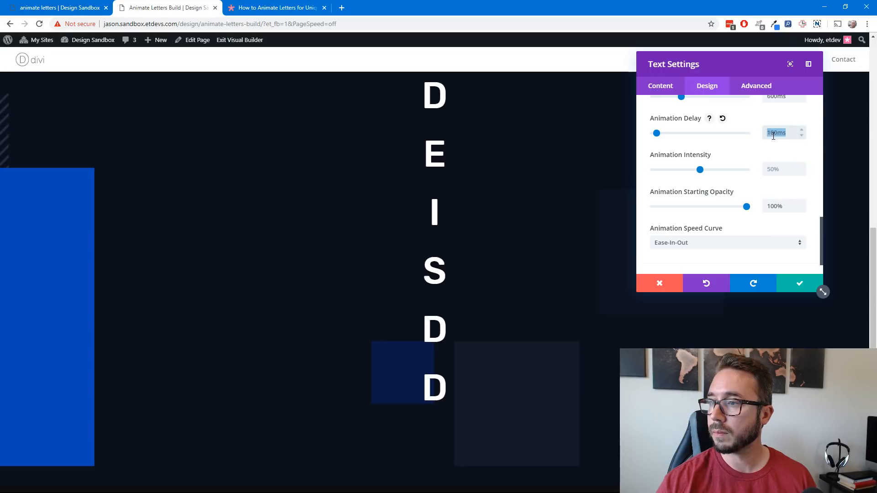
{"action": "type", "text": "800ms"}
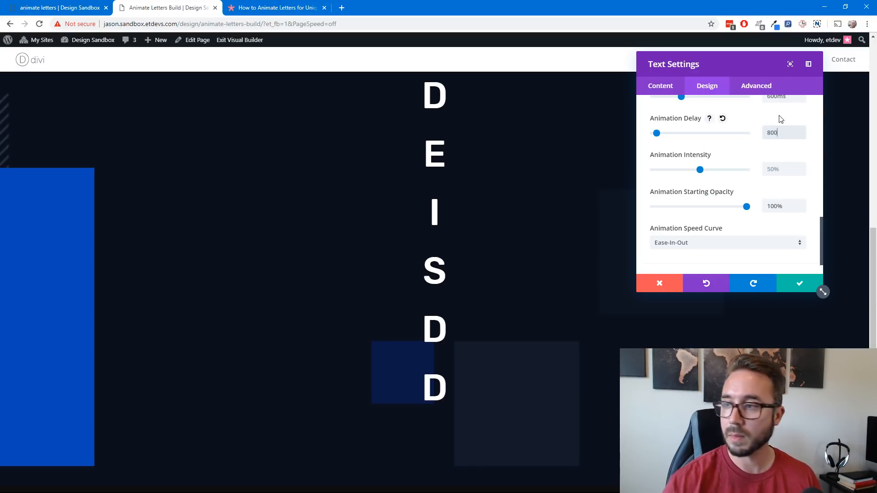
{"action": "left_click", "coordinate": [798, 284]}
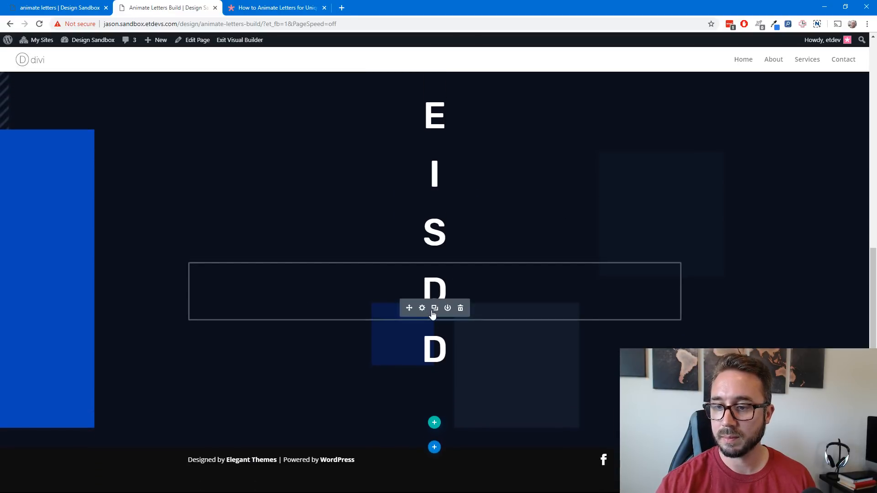
Set the animation delay of the "d" text module directly below the "s" to 800ms
{"action": "left_click", "coordinate": [422, 309]}
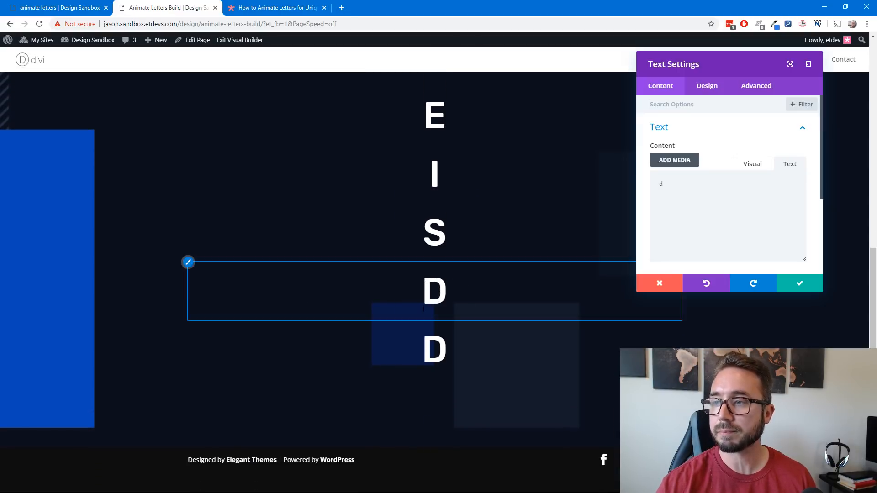
{"action": "left_click", "coordinate": [708, 92]}
{"action": "scroll", "coordinate": [728, 197], "scroll_direction": "down", "scroll_amount": 4}
{"action": "left_click", "coordinate": [724, 224]}
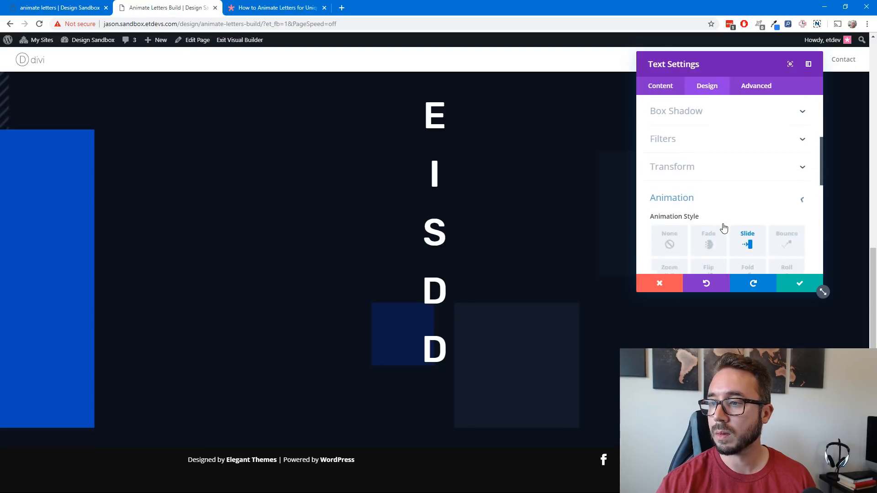
{"action": "scroll", "coordinate": [761, 232], "scroll_direction": "down", "scroll_amount": 5}
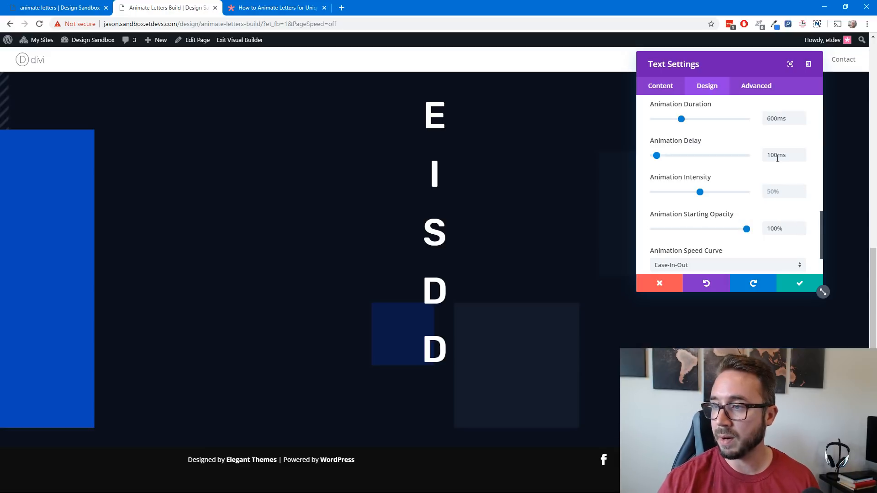
{"action": "double_click", "coordinate": [778, 155]}
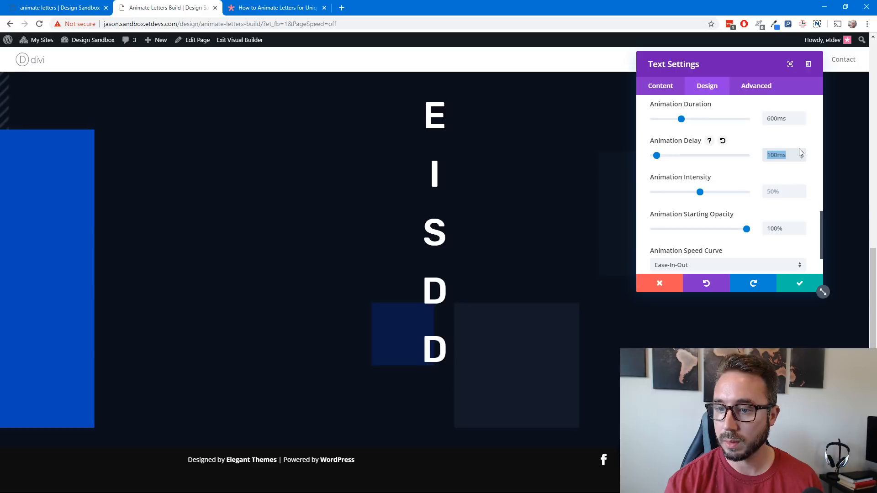
{"action": "type", "text": "8"}
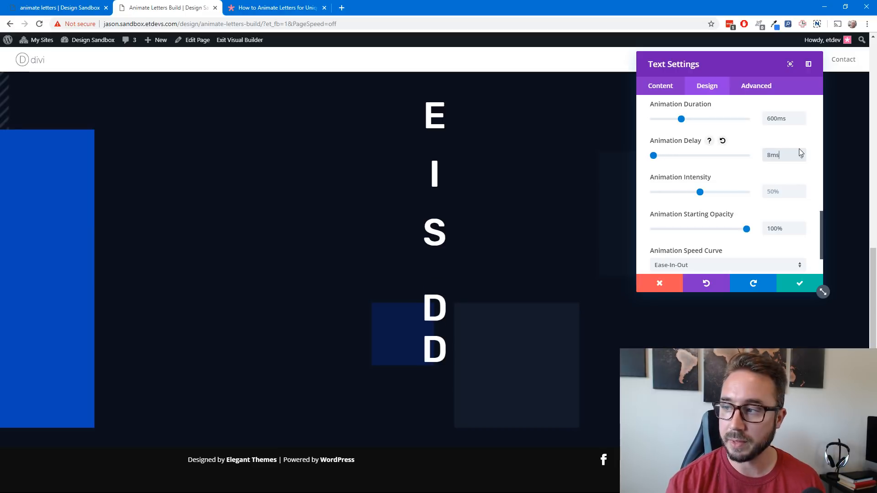
{"action": "type", "text": "m"}
{"action": "type", "text": "00"}
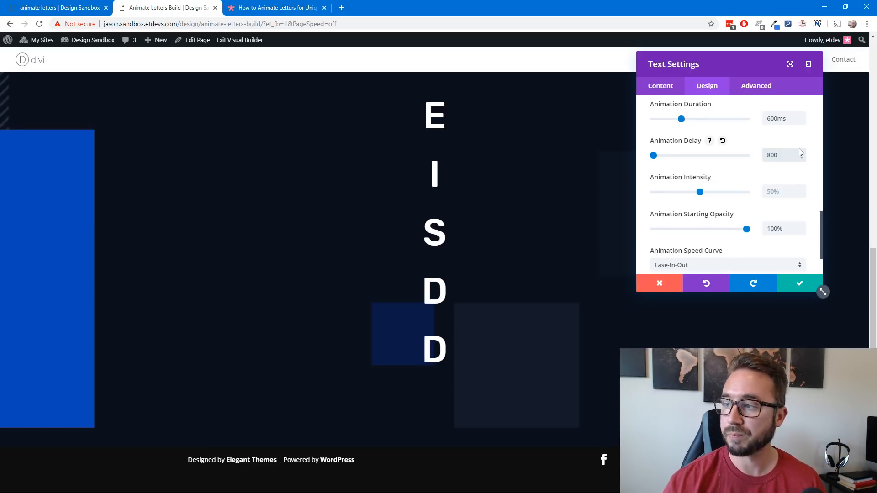
{"action": "type", "text": "ms"}
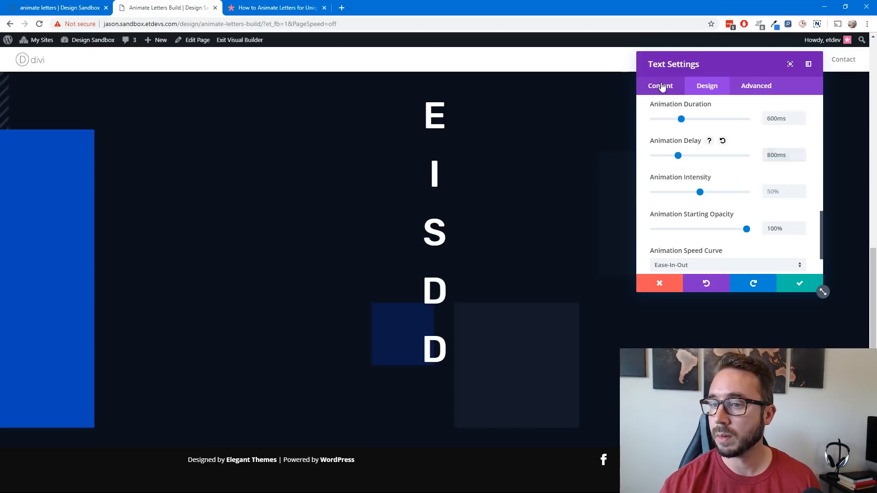
Replace the content of the open "d" text module with "g" and save its settings
{"action": "left_click", "coordinate": [662, 88]}
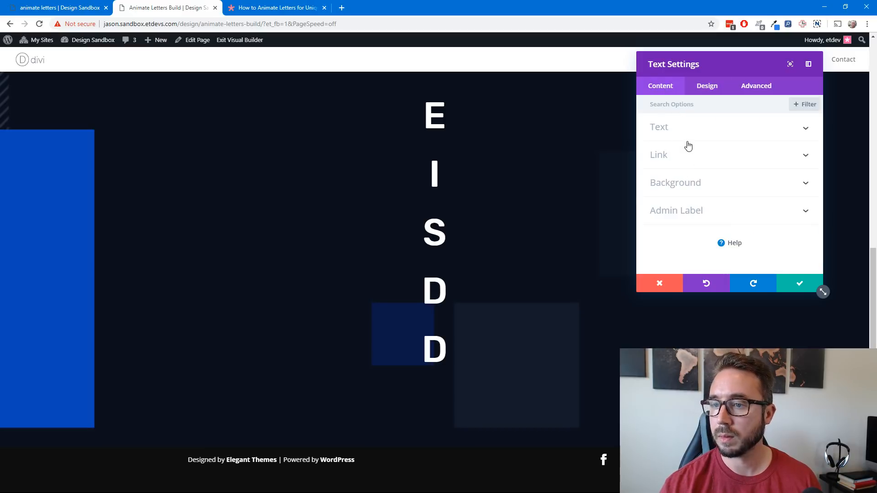
{"action": "scroll", "coordinate": [540, 225], "scroll_direction": "up", "scroll_amount": 3}
{"action": "scroll", "coordinate": [540, 225], "scroll_direction": "down", "scroll_amount": 1}
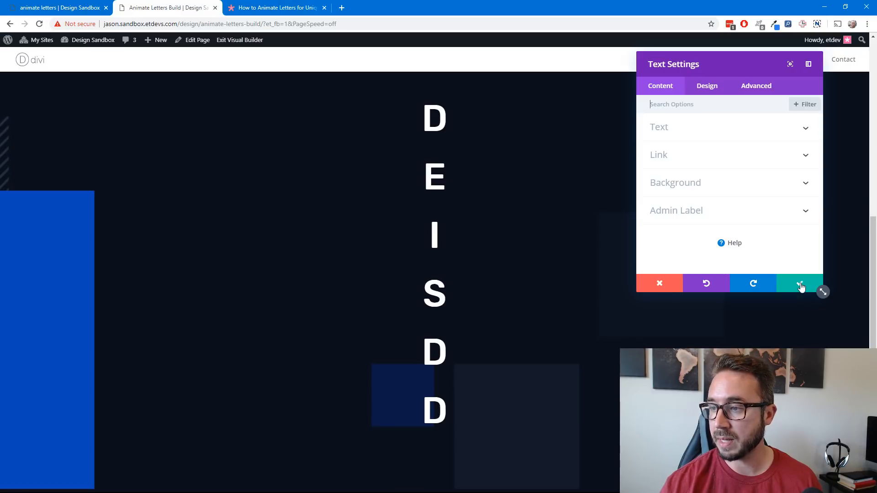
{"action": "left_click", "coordinate": [665, 130]}
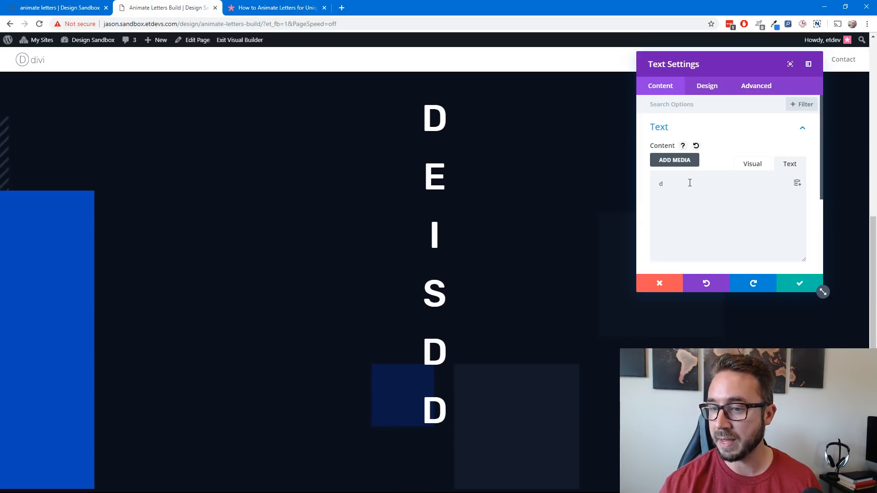
{"action": "type", "text": "g"}
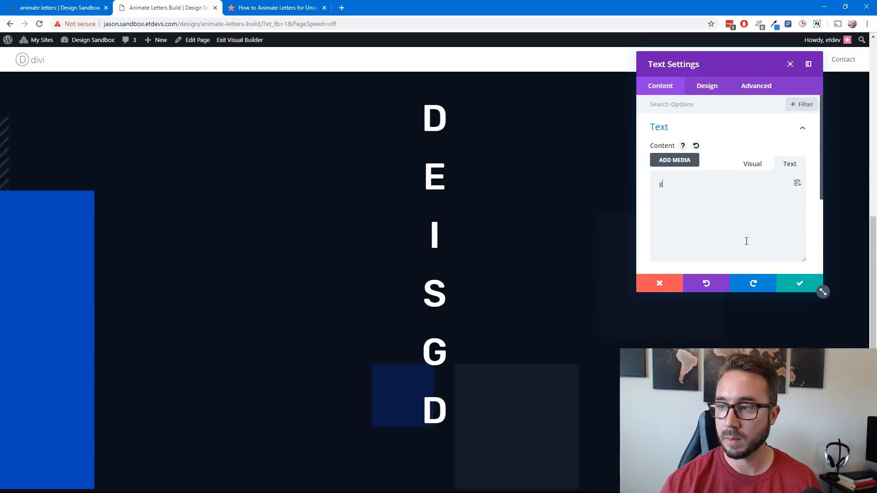
{"action": "left_click", "coordinate": [799, 286]}
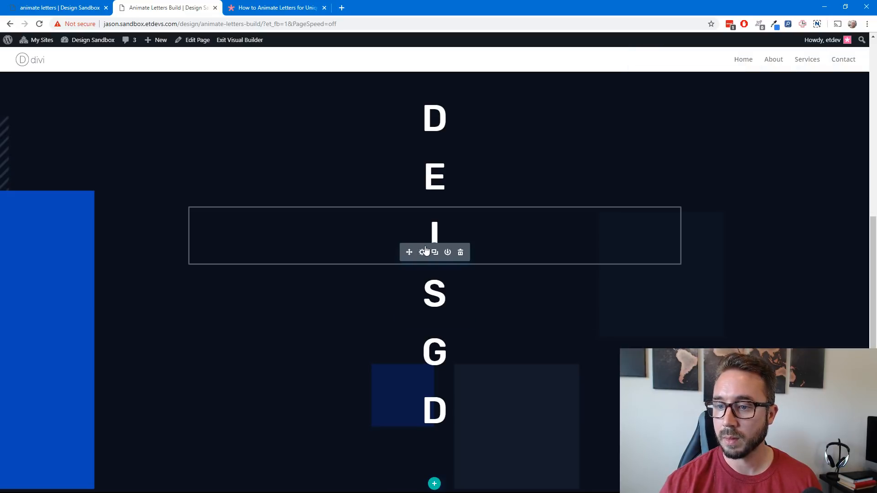
Change the content of the text module directly below the "e" from "i" to "s" and save its settings
{"action": "left_click", "coordinate": [422, 254]}
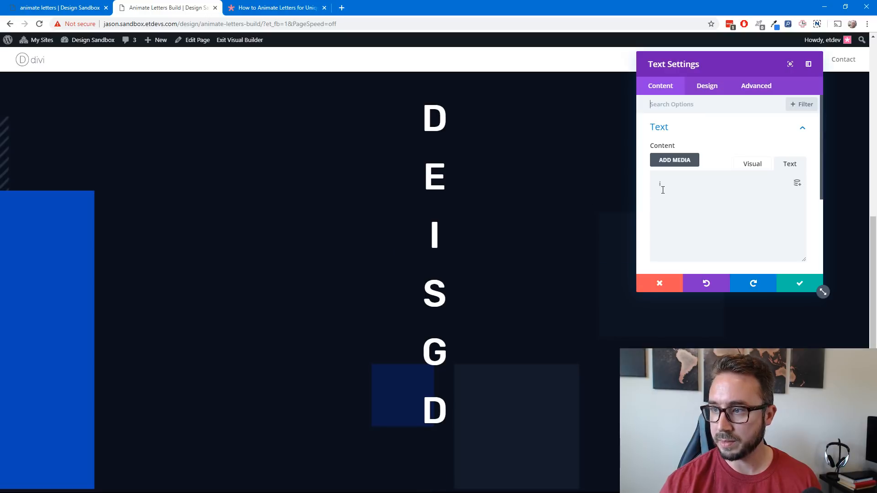
{"action": "left_click_drag", "start_coordinate": [663, 184], "coordinate": [651, 186]}
{"action": "type", "text": "s"}
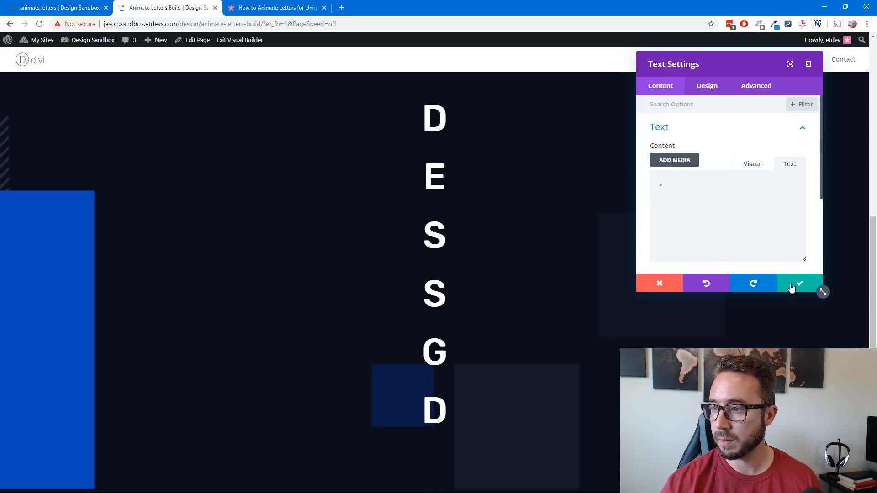
{"action": "left_click", "coordinate": [795, 286]}
Replace the content of the "s" text module directly above the "g" with "i" and save its settings
{"action": "left_click", "coordinate": [422, 311]}
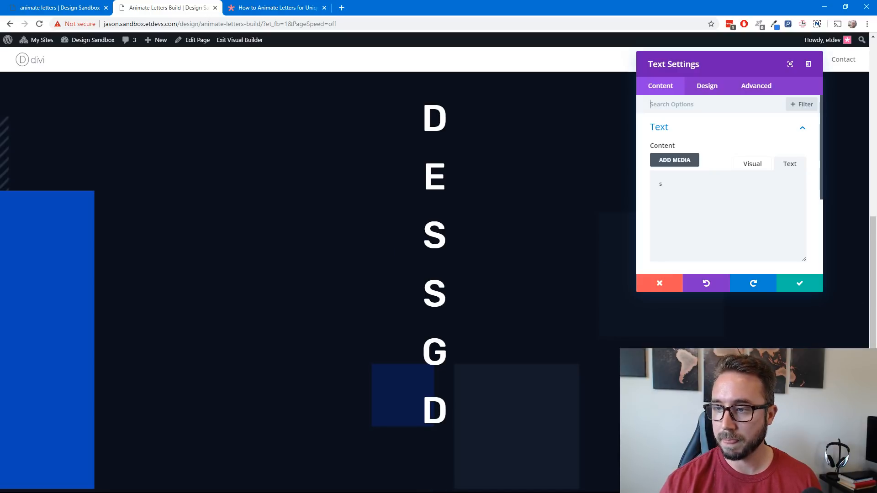
{"action": "left_click_drag", "start_coordinate": [677, 186], "coordinate": [646, 190]}
{"action": "type", "text": "i"}
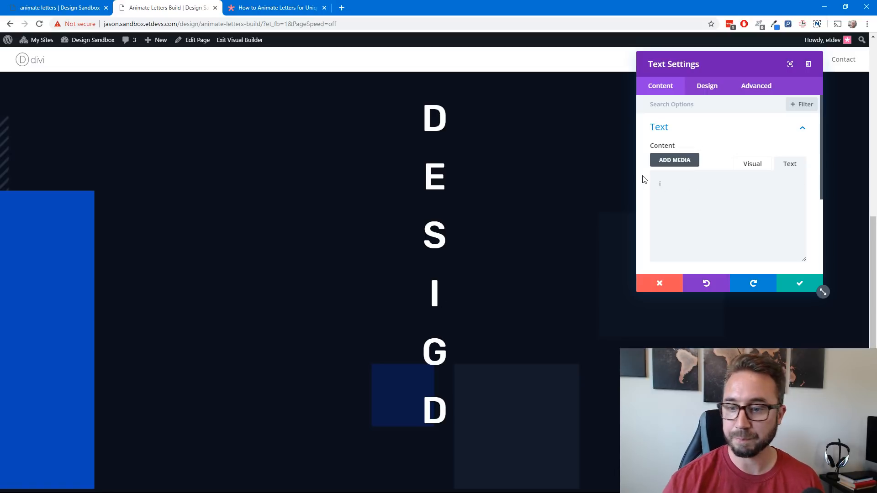
{"action": "left_click", "coordinate": [801, 282]}
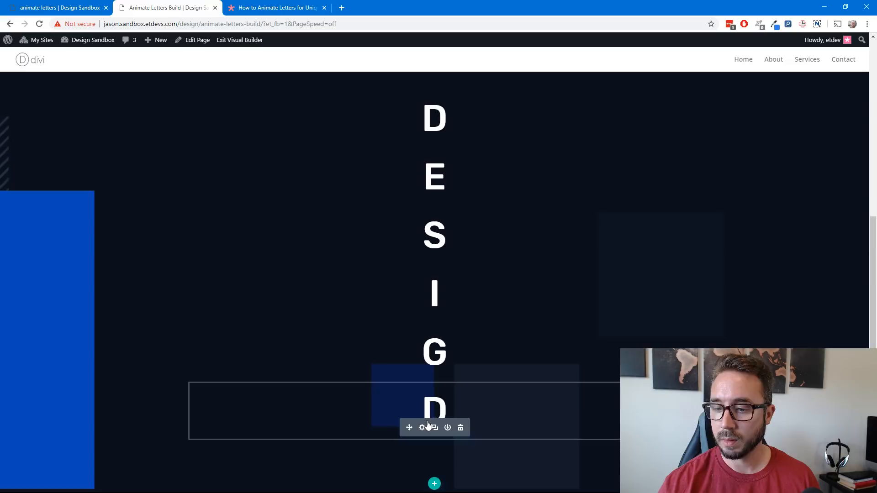
Change the content of the "d" text module directly below the "g" to "n", set its animation delay to 1000ms and save
{"action": "left_click", "coordinate": [422, 428]}
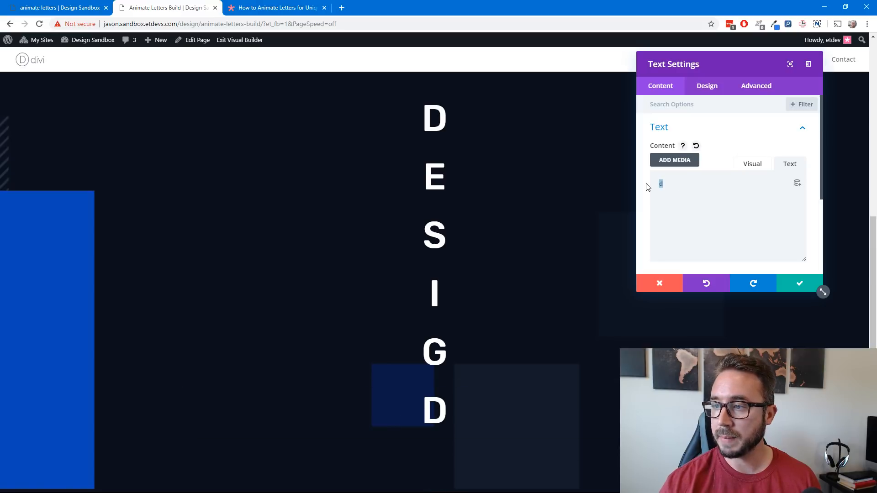
{"action": "type", "text": "n"}
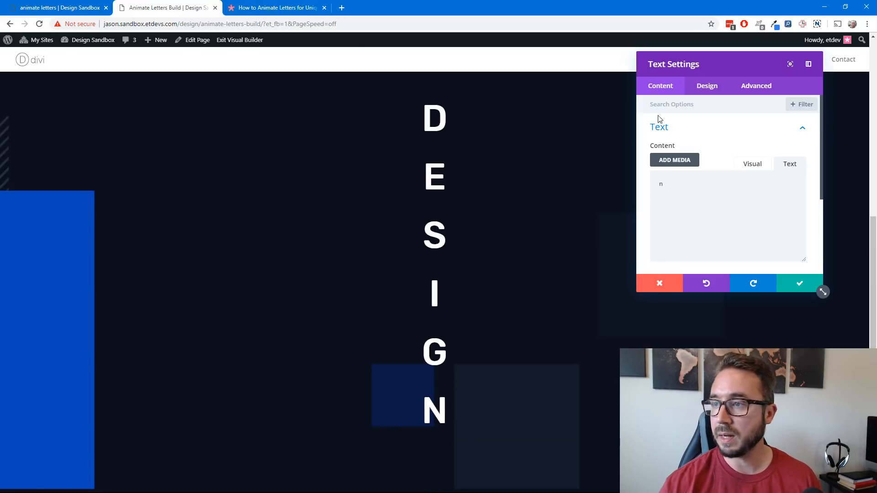
{"action": "left_click", "coordinate": [706, 87]}
{"action": "scroll", "coordinate": [717, 146], "scroll_direction": "down", "scroll_amount": 3}
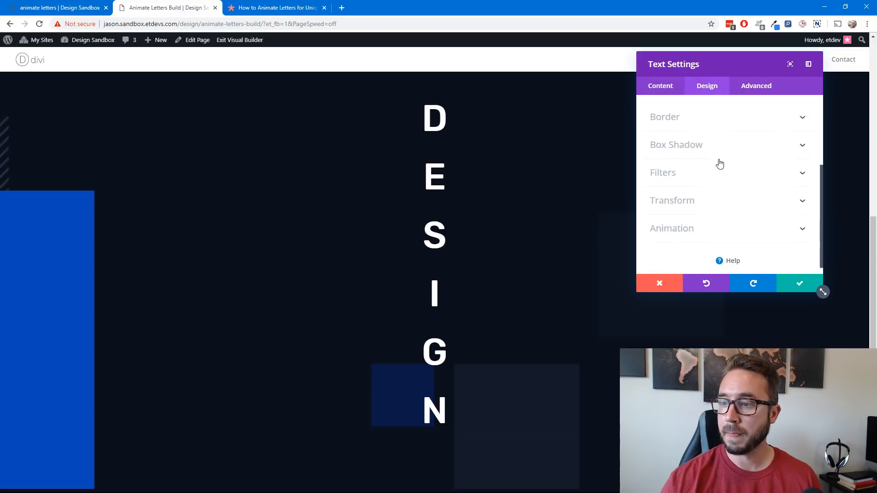
{"action": "left_click", "coordinate": [720, 249]}
{"action": "scroll", "coordinate": [721, 251], "scroll_direction": "down", "scroll_amount": 6}
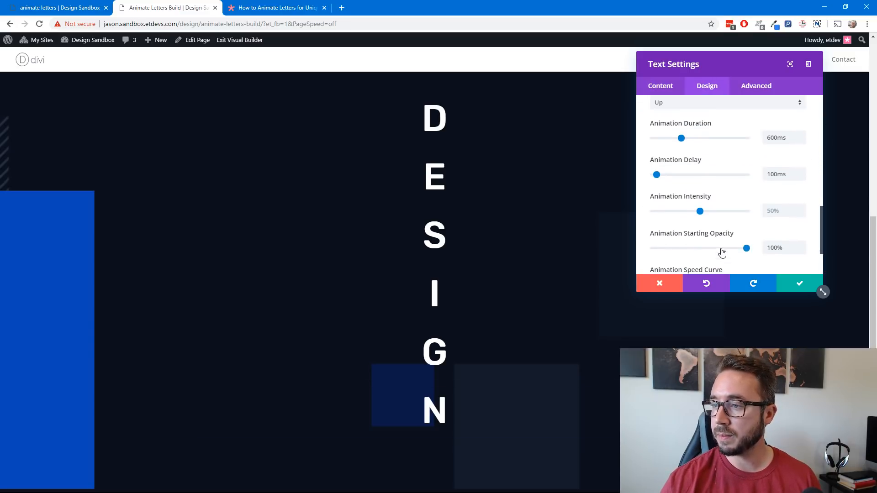
{"action": "scroll", "coordinate": [731, 229], "scroll_direction": "up", "scroll_amount": 1}
{"action": "double_click", "coordinate": [777, 186]}
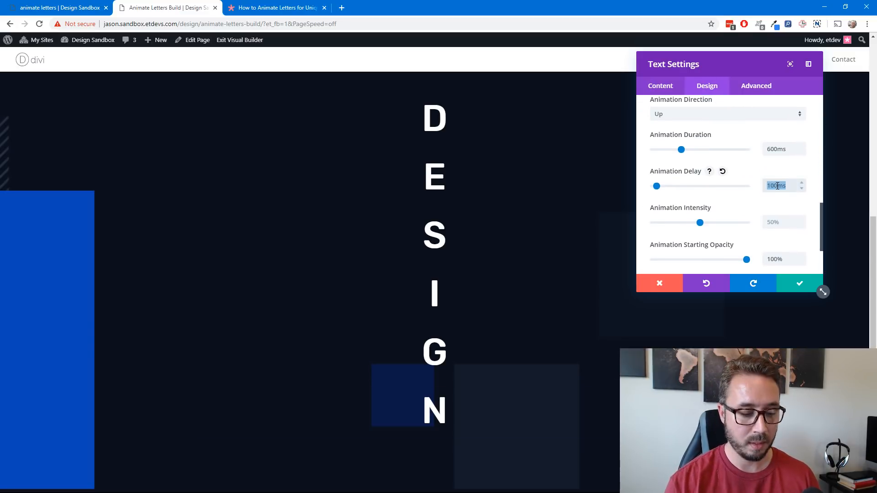
{"action": "type", "text": "1000ms"}
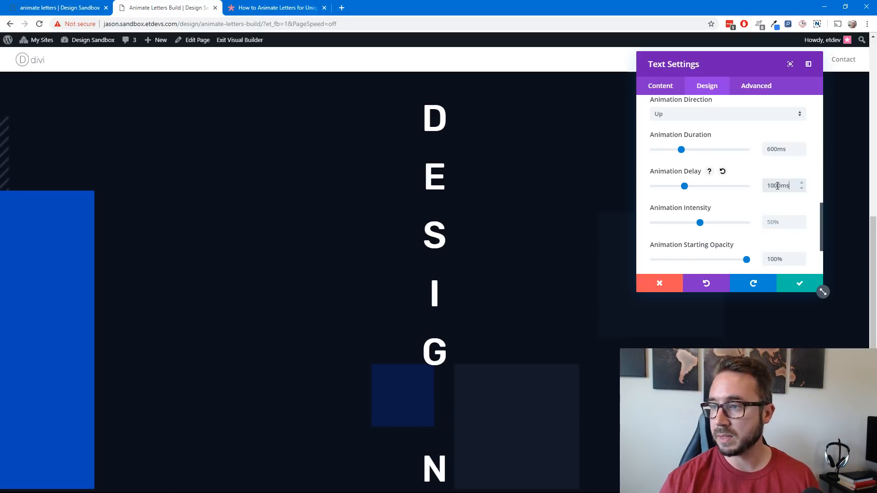
{"action": "left_click", "coordinate": [800, 285]}
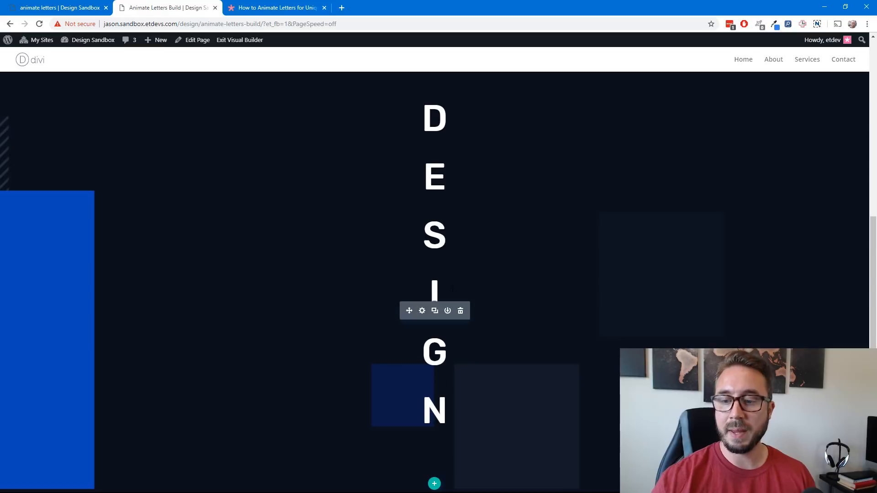
{"action": "scroll", "coordinate": [440, 393], "scroll_direction": "up", "scroll_amount": 4}
{"action": "scroll", "coordinate": [490, 247], "scroll_direction": "up", "scroll_amount": 4}
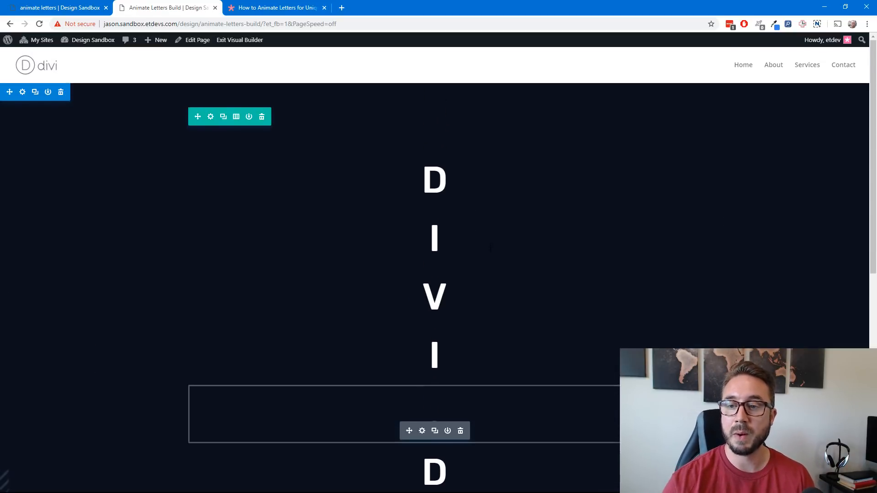
{"action": "scroll", "coordinate": [491, 248], "scroll_direction": "down", "scroll_amount": 9}
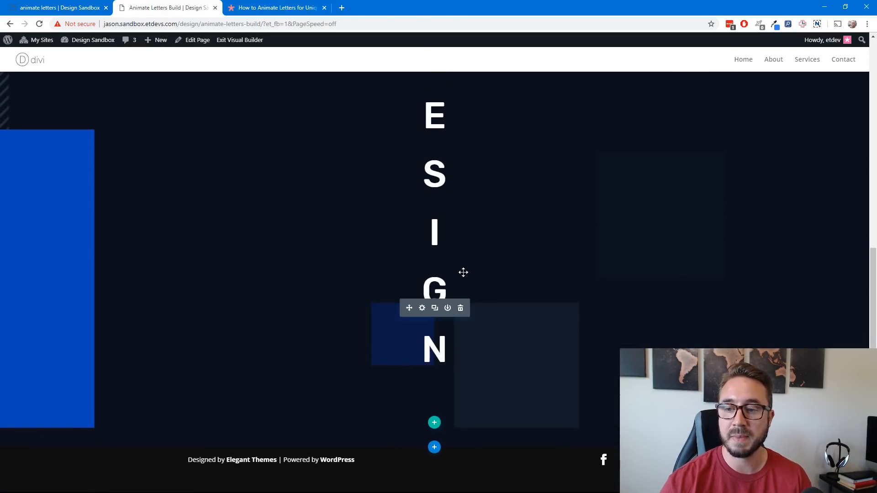
{"action": "scroll", "coordinate": [462, 271], "scroll_direction": "up", "scroll_amount": 9}
{"action": "scroll", "coordinate": [463, 269], "scroll_direction": "down", "scroll_amount": 8}
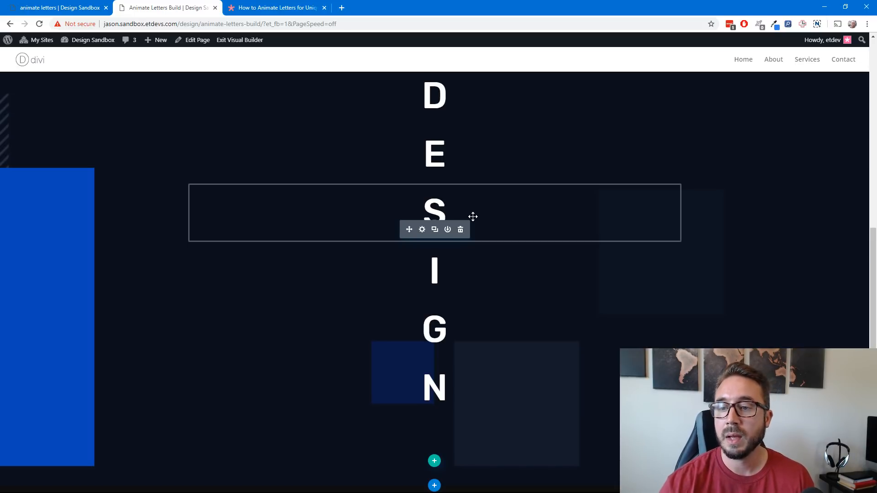
Start a display declaration in the Column Main Element custom CSS of the row containing the letters
{"action": "scroll", "coordinate": [473, 217], "scroll_direction": "up", "scroll_amount": 8}
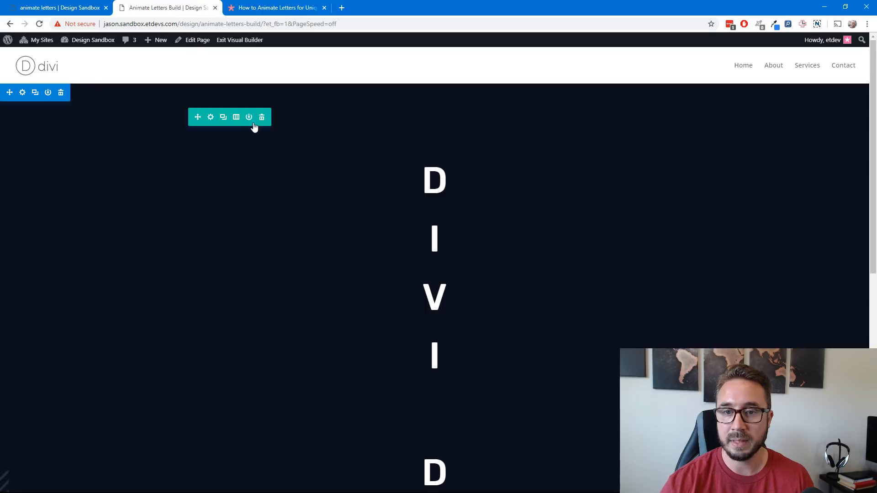
{"action": "left_click", "coordinate": [210, 117]}
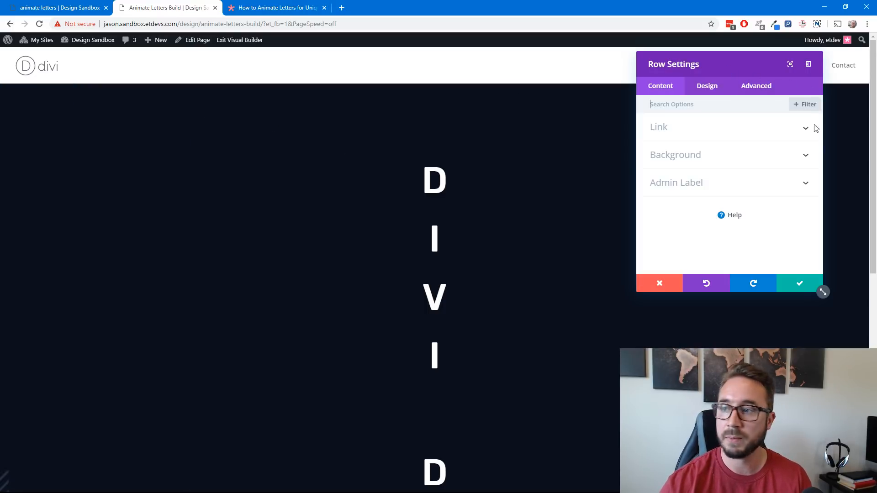
{"action": "left_click", "coordinate": [765, 85]}
{"action": "left_click", "coordinate": [762, 159]}
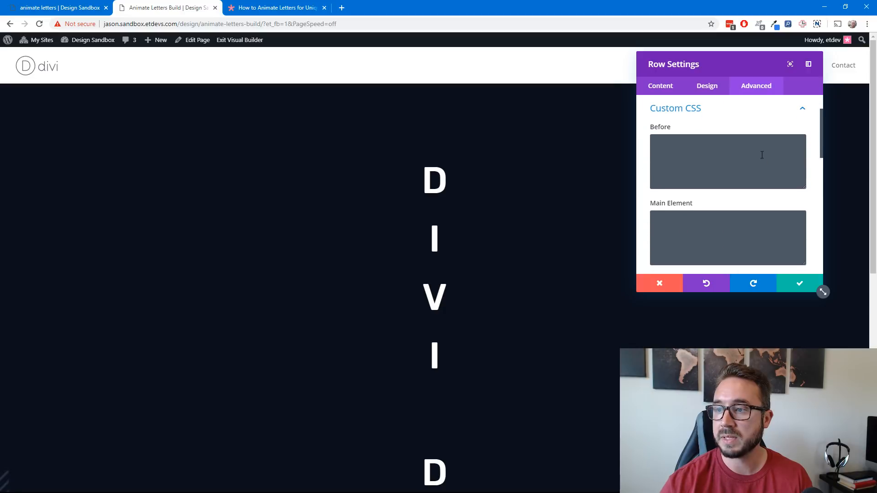
{"action": "scroll", "coordinate": [713, 191], "scroll_direction": "down", "scroll_amount": 5}
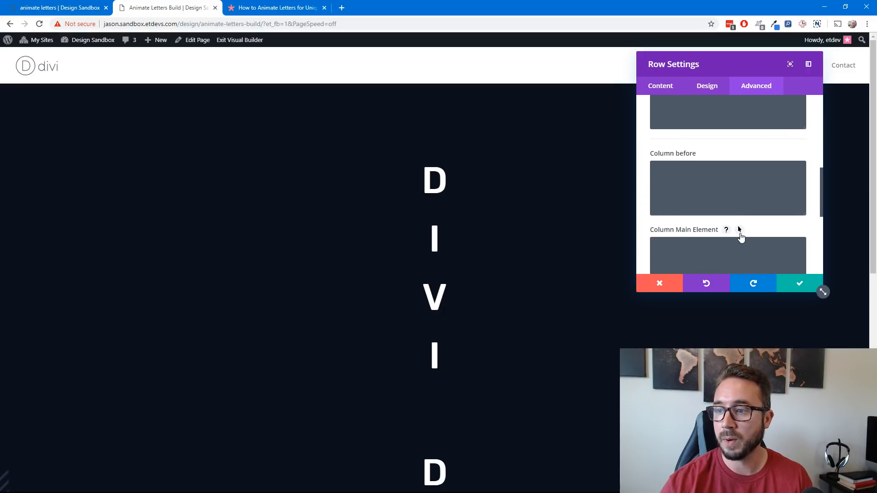
{"action": "scroll", "coordinate": [730, 188], "scroll_direction": "down", "scroll_amount": 2}
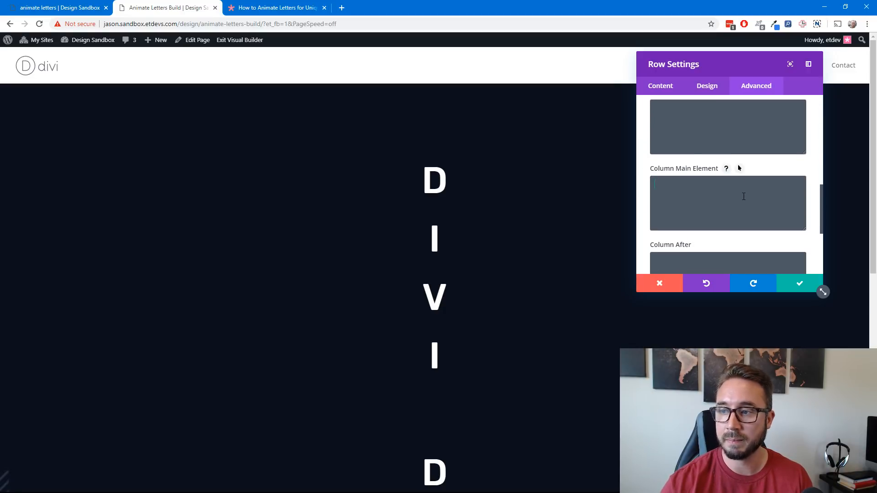
{"action": "type", "text": "disp"}
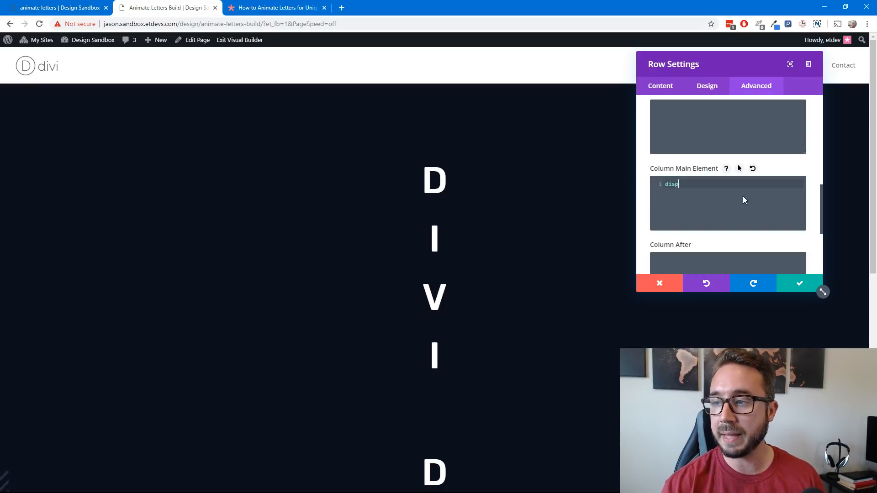
Set the row's Column Main Element custom CSS to display:flex; and save the row settings
{"action": "type", "text": "lay:fle"}
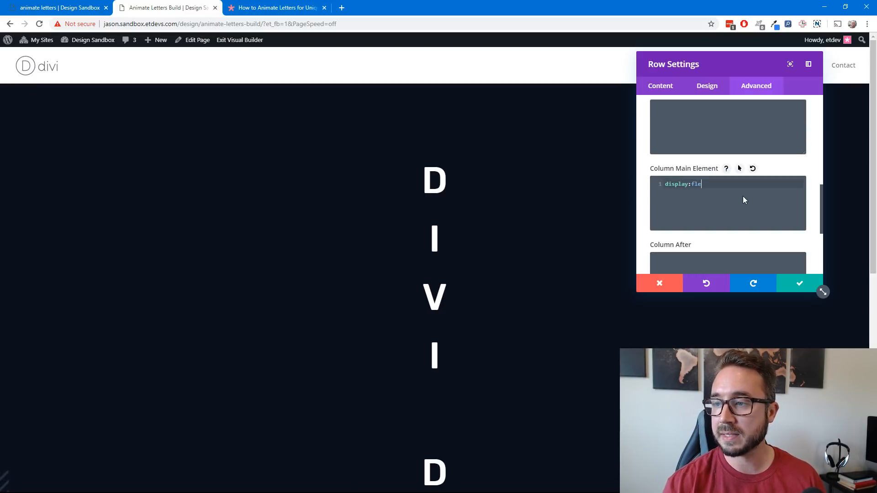
{"action": "type", "text": "x"}
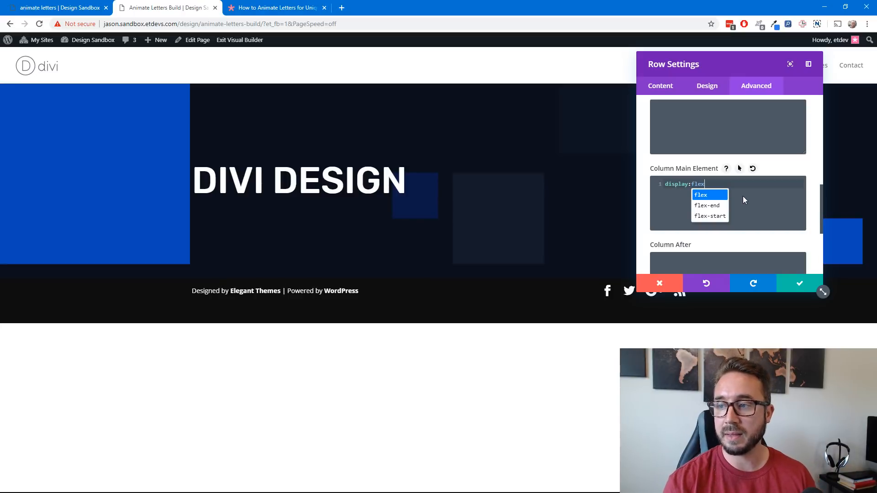
{"action": "type", "text": ";"}
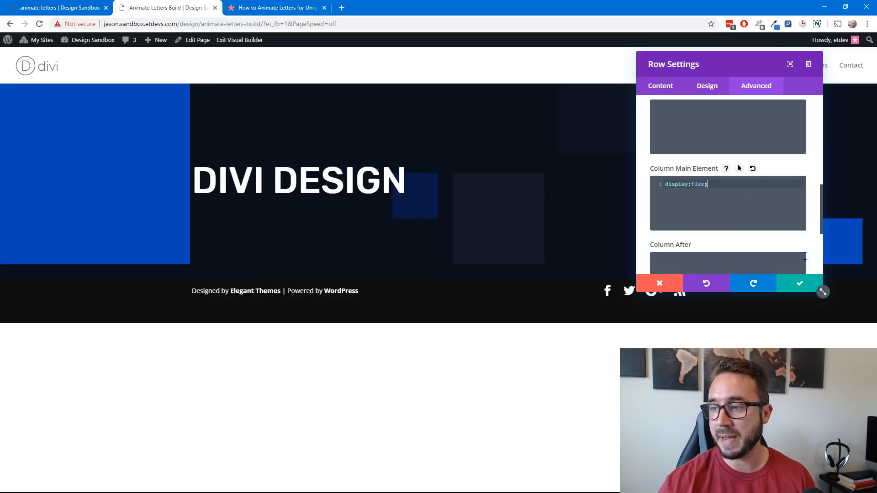
{"action": "left_click", "coordinate": [794, 284]}
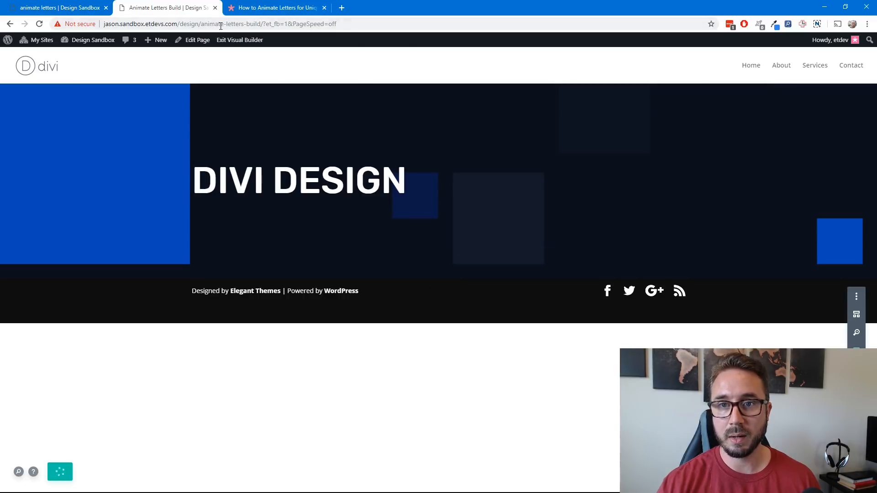
Open the live version of the Animate Letters Build page in a new browser tab and watch its letter animation
{"action": "right_click", "coordinate": [245, 46]}
{"action": "left_click", "coordinate": [274, 53]}
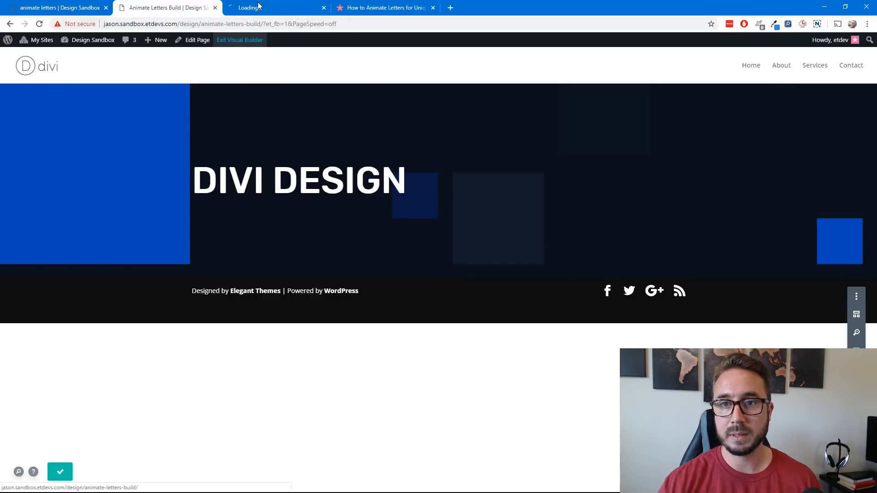
{"action": "left_click", "coordinate": [280, 11]}
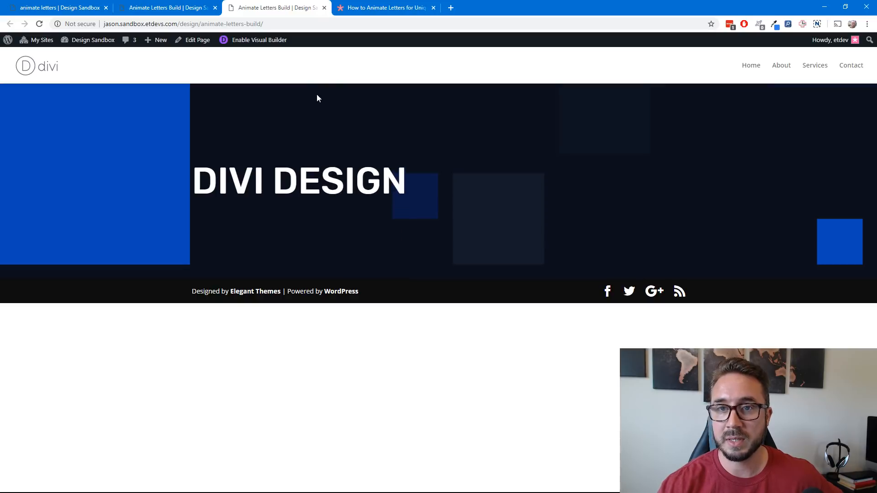
Return to the visual builder page and switch the builder to click mode
{"action": "left_click", "coordinate": [184, 10]}
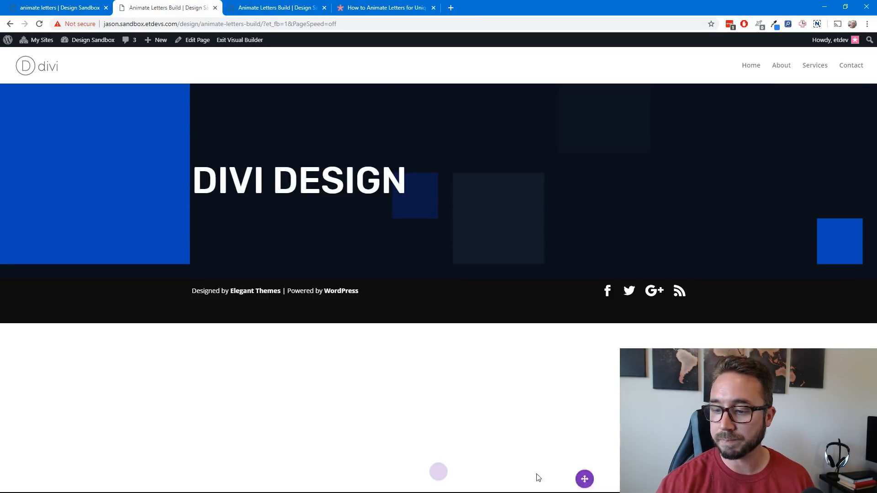
{"action": "left_click", "coordinate": [438, 471]}
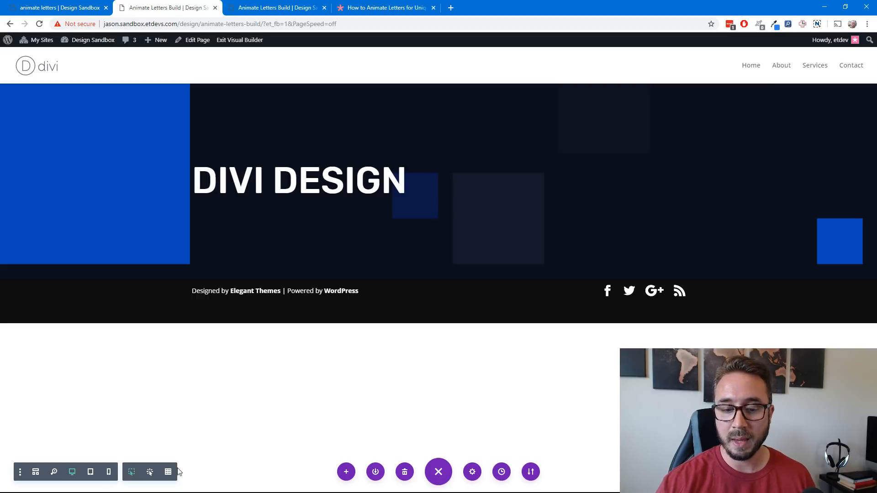
{"action": "left_click", "coordinate": [150, 472]}
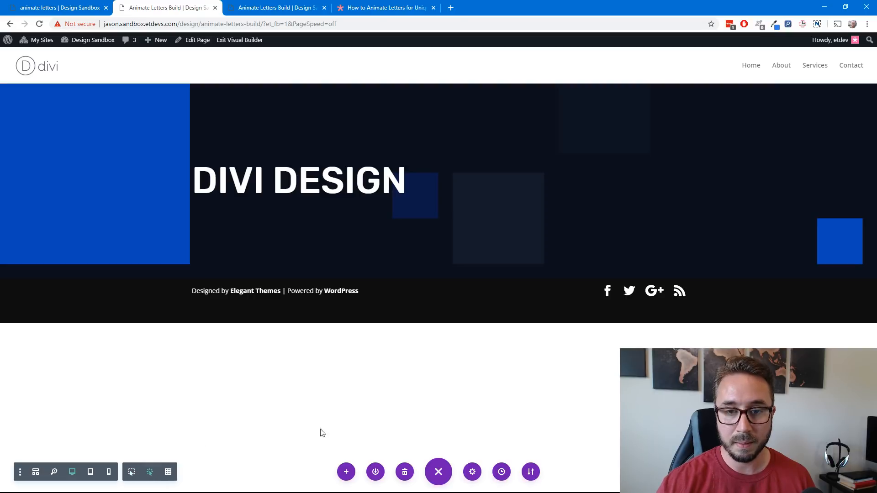
Check the animation duration and delay of the letter I text module in DESIGN
{"action": "left_click", "coordinate": [351, 196]}
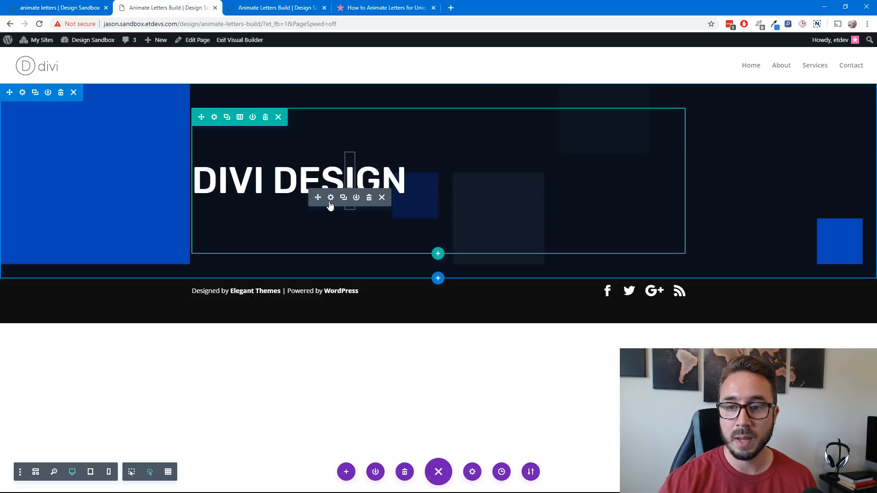
{"action": "left_click", "coordinate": [331, 199]}
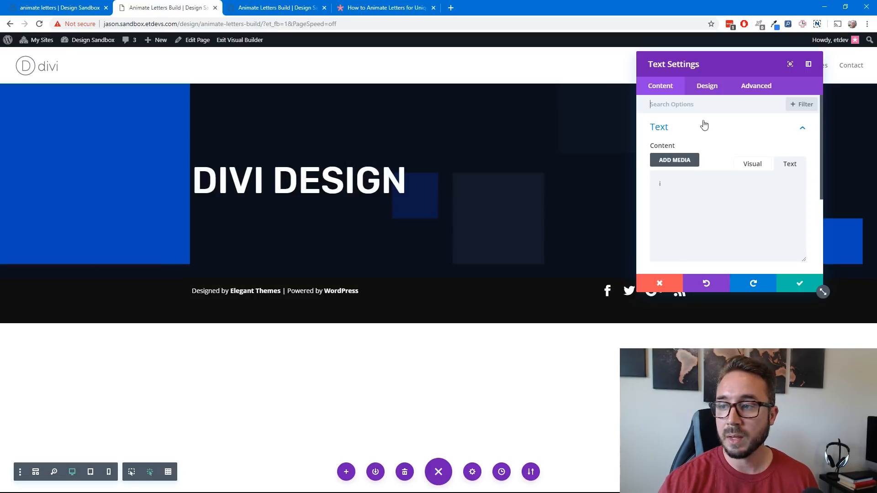
{"action": "scroll", "coordinate": [718, 227], "scroll_direction": "down", "scroll_amount": 3}
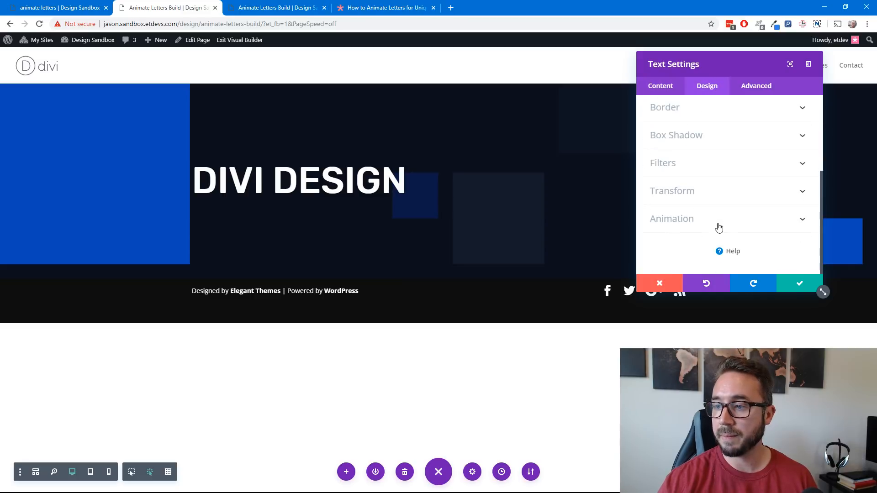
{"action": "left_click", "coordinate": [718, 224]}
{"action": "scroll", "coordinate": [719, 227], "scroll_direction": "down", "scroll_amount": 3}
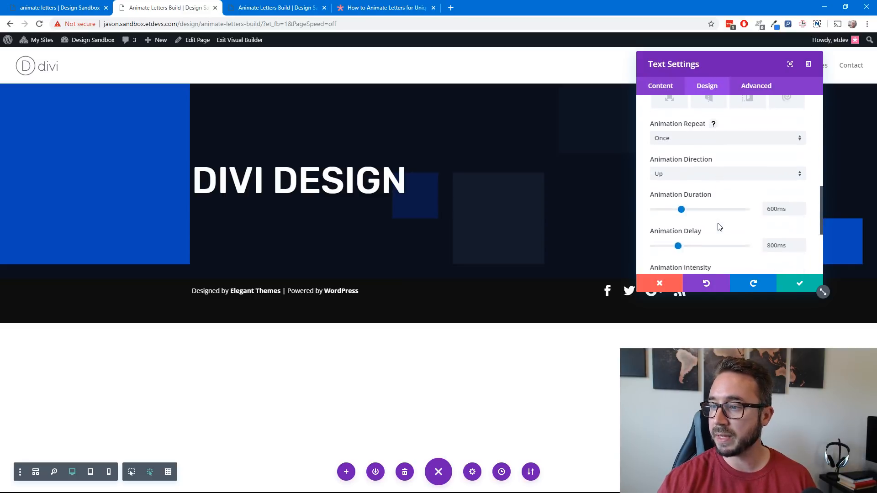
{"action": "scroll", "coordinate": [719, 226], "scroll_direction": "down", "scroll_amount": 1}
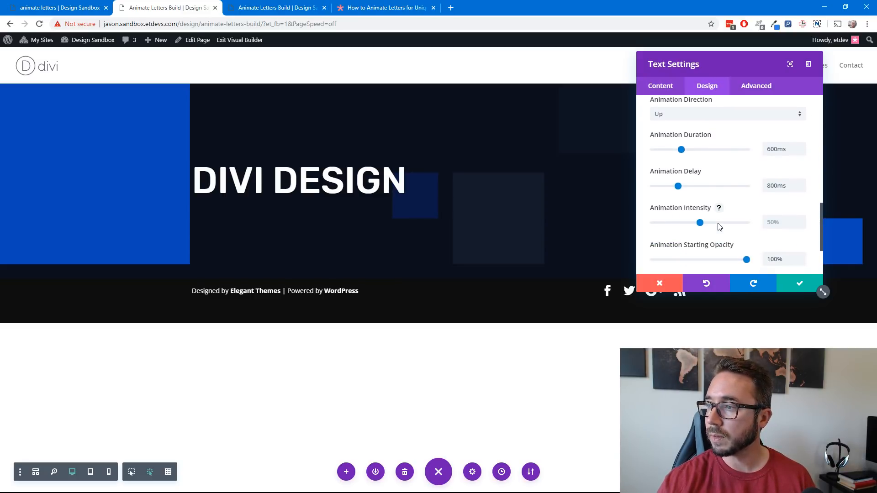
{"action": "scroll", "coordinate": [718, 226], "scroll_direction": "up", "scroll_amount": 1}
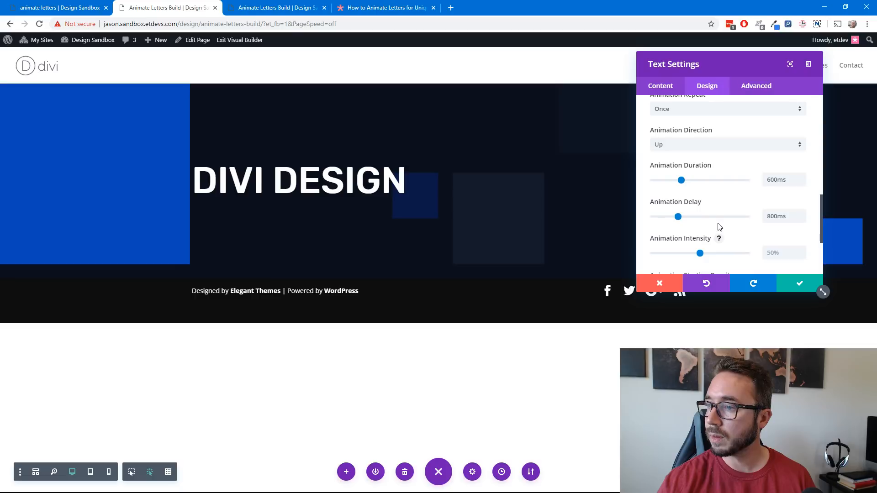
{"action": "left_click", "coordinate": [797, 286]}
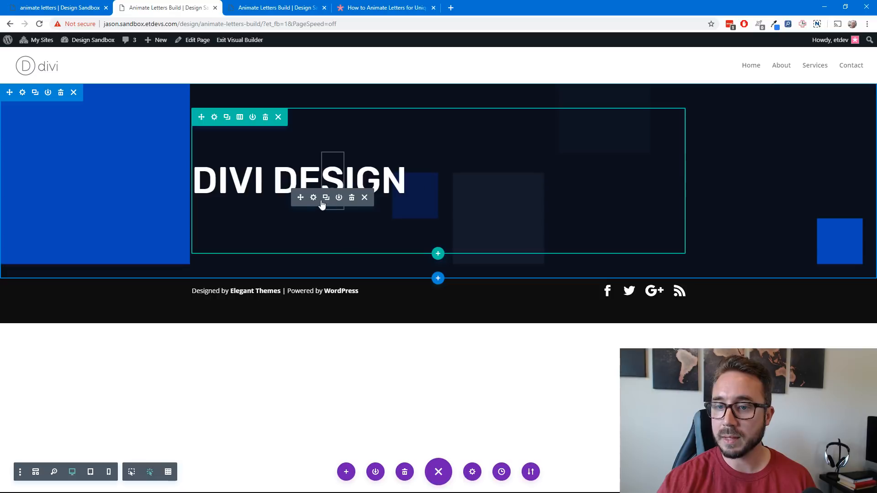
Check the animation delay of the letter S text module in DESIGN
{"action": "left_click", "coordinate": [314, 198]}
{"action": "left_click", "coordinate": [708, 87]}
{"action": "scroll", "coordinate": [725, 182], "scroll_direction": "down", "scroll_amount": 5}
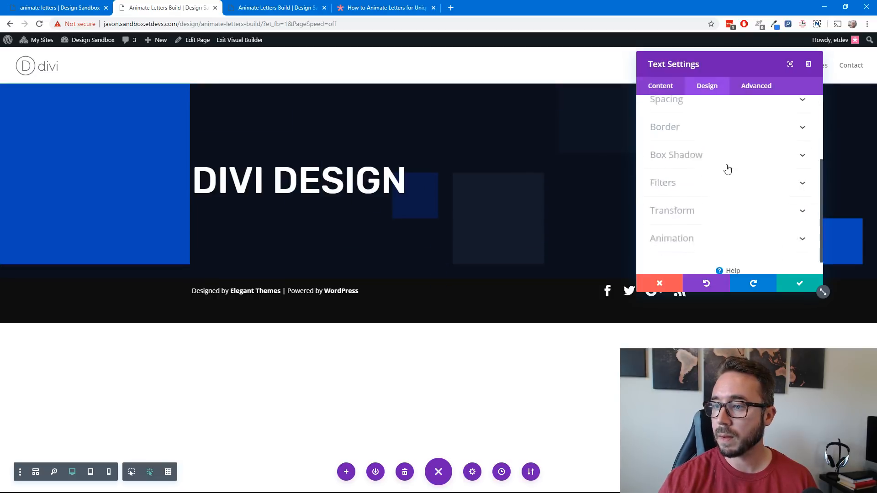
{"action": "left_click", "coordinate": [720, 218]}
{"action": "scroll", "coordinate": [722, 224], "scroll_direction": "down", "scroll_amount": 4}
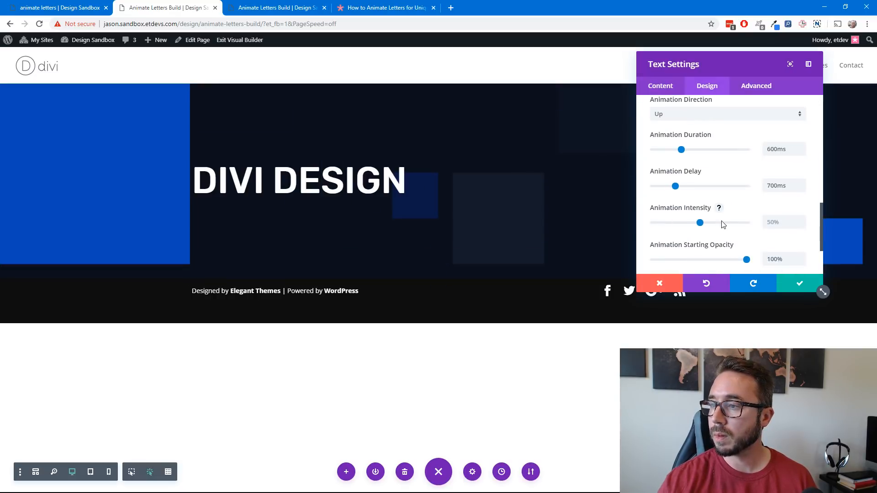
{"action": "left_click", "coordinate": [798, 283]}
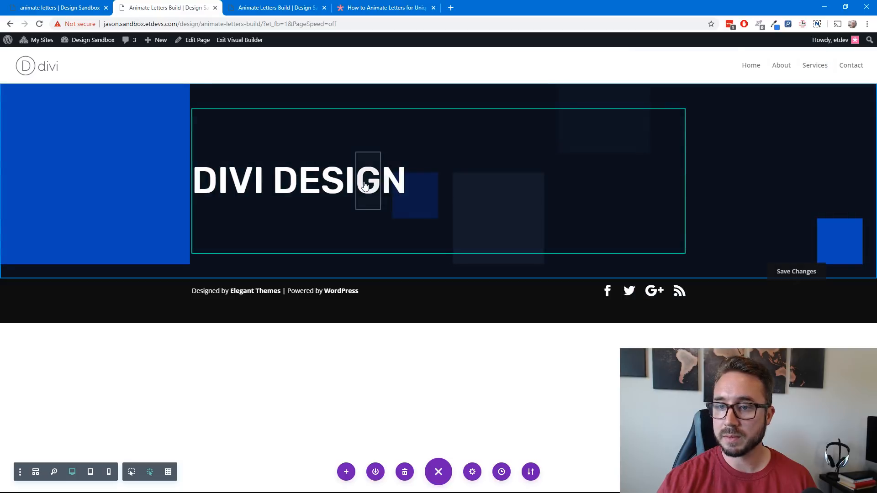
Set the animation delay of the letter G text module to 900ms and save its settings
{"action": "left_click", "coordinate": [351, 198]}
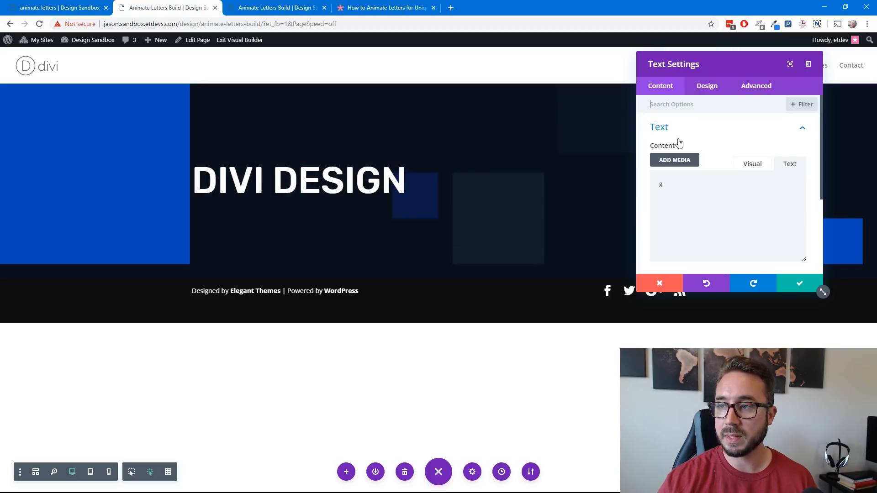
{"action": "left_click", "coordinate": [706, 86]}
{"action": "scroll", "coordinate": [712, 203], "scroll_direction": "down", "scroll_amount": 4}
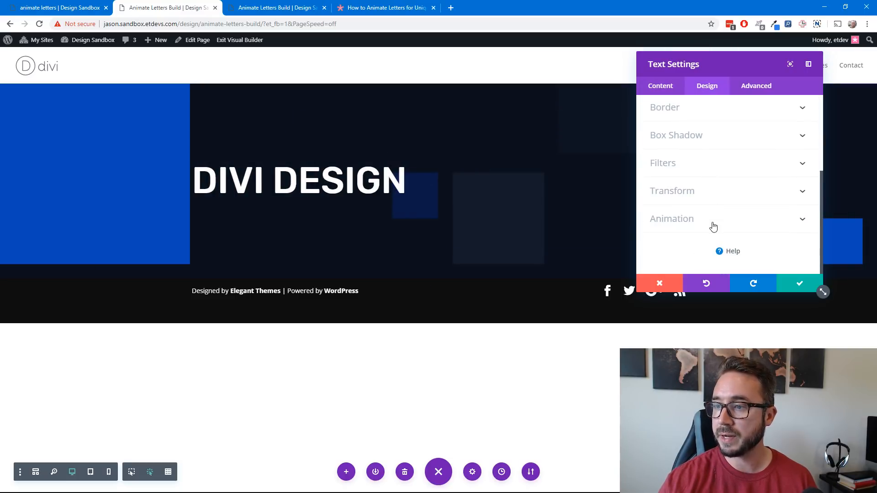
{"action": "left_click", "coordinate": [714, 220]}
{"action": "scroll", "coordinate": [715, 223], "scroll_direction": "down", "scroll_amount": 6}
{"action": "scroll", "coordinate": [717, 224], "scroll_direction": "up", "scroll_amount": 1}
{"action": "left_click", "coordinate": [774, 187]}
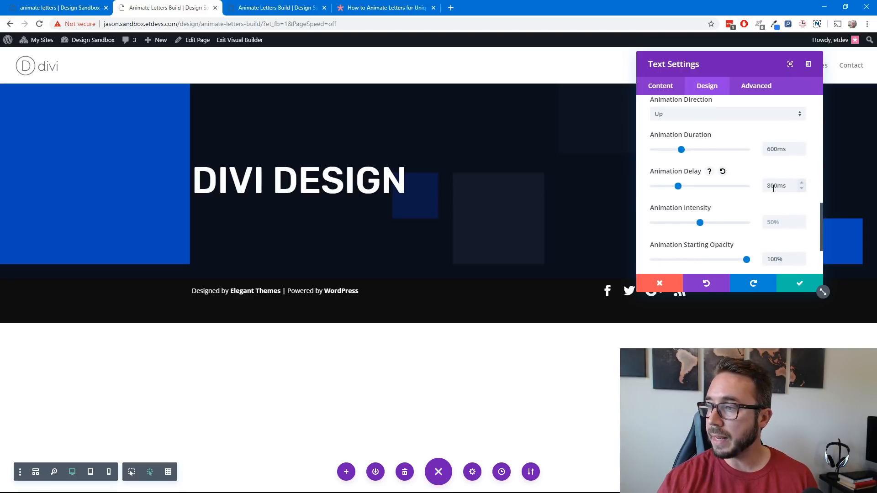
{"action": "key", "text": "Left"}
{"action": "key", "text": "BackSpace"}
{"action": "type", "text": "9"}
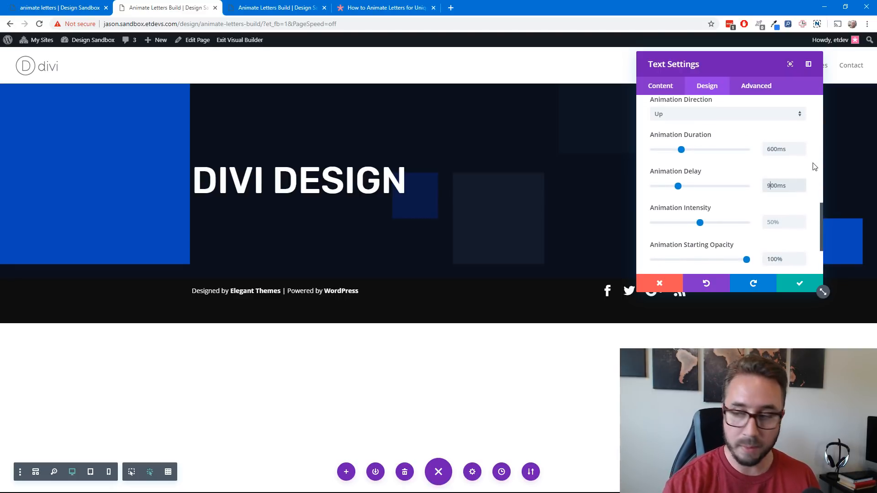
{"action": "left_click", "coordinate": [806, 281]}
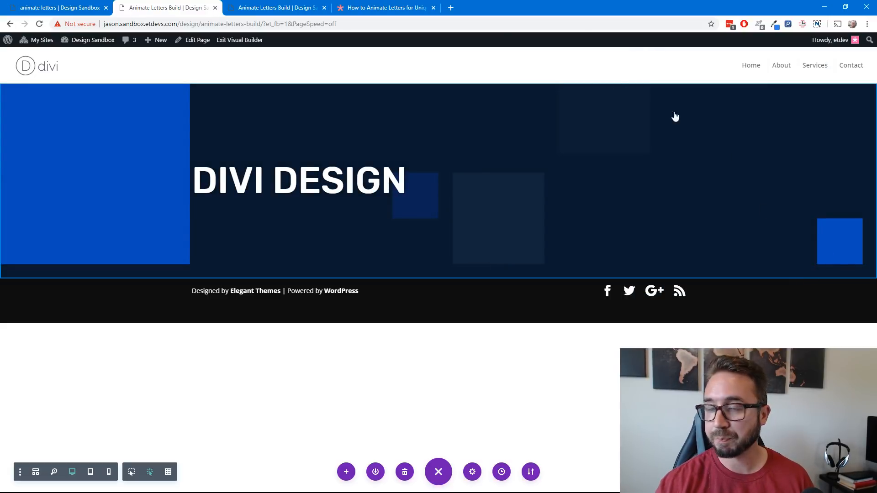
Review the live build page and the finished animate letters examples page, then return to the visual builder
{"action": "left_click", "coordinate": [297, 8]}
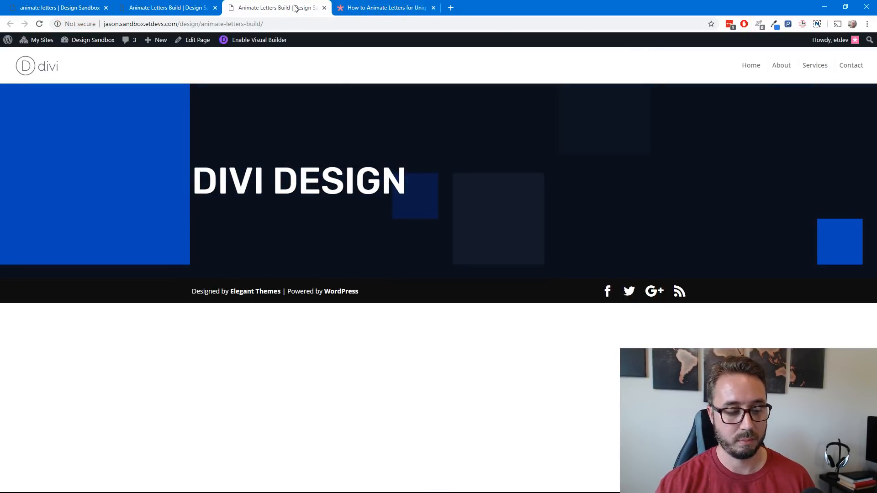
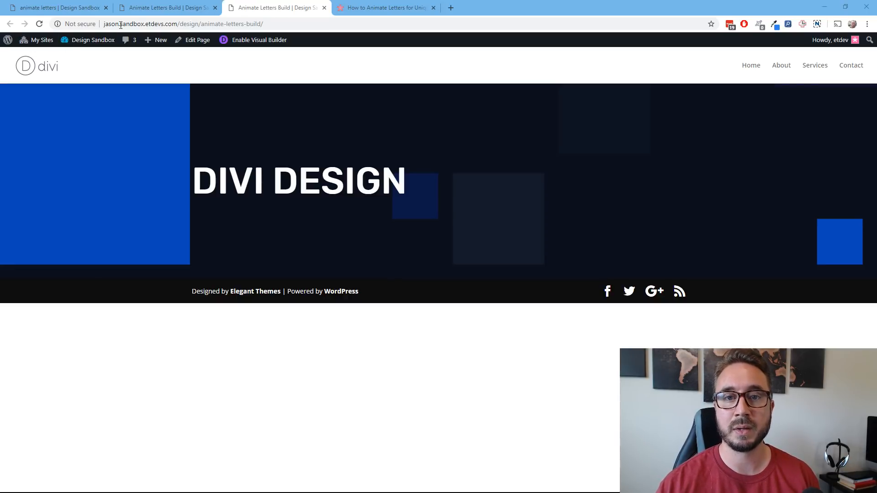
{"action": "left_click", "coordinate": [148, 10]}
{"action": "left_click", "coordinate": [72, 16]}
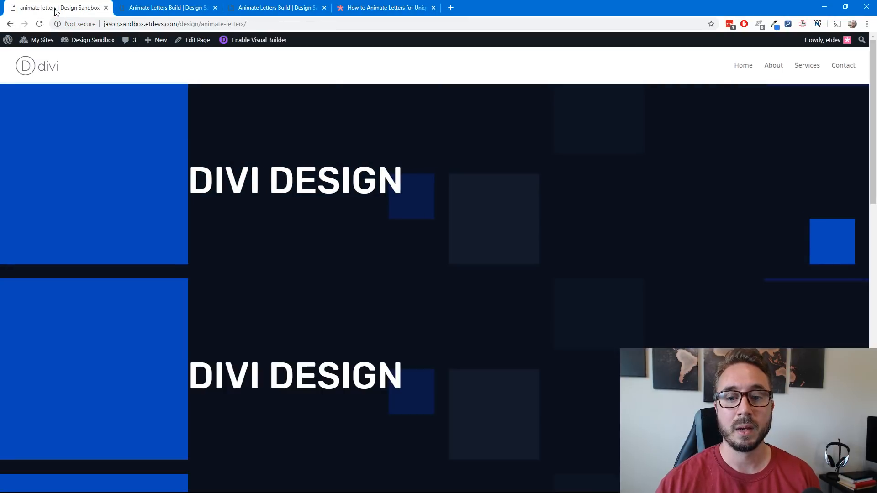
{"action": "scroll", "coordinate": [315, 283], "scroll_direction": "down", "scroll_amount": 1}
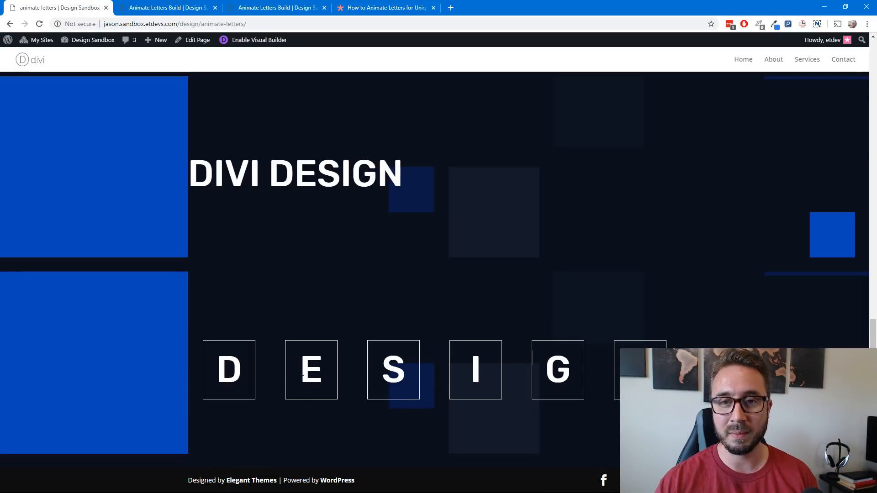
{"action": "left_click", "coordinate": [283, 9]}
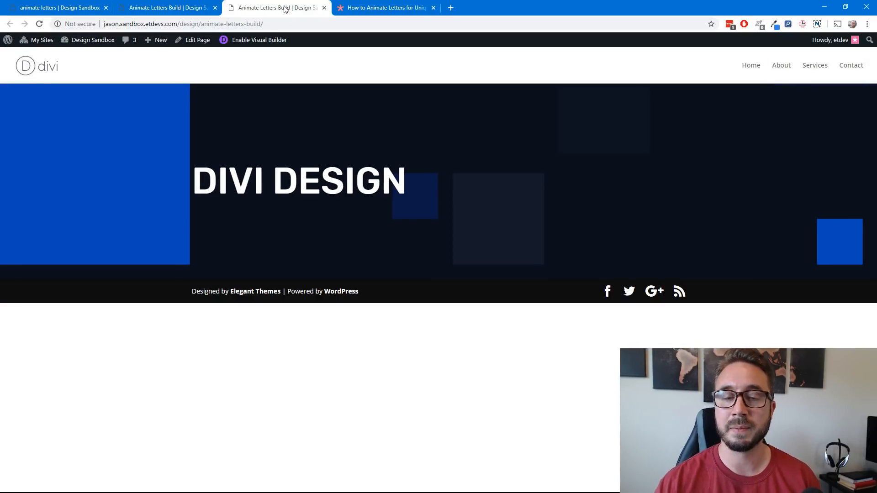
{"action": "left_click", "coordinate": [194, 10]}
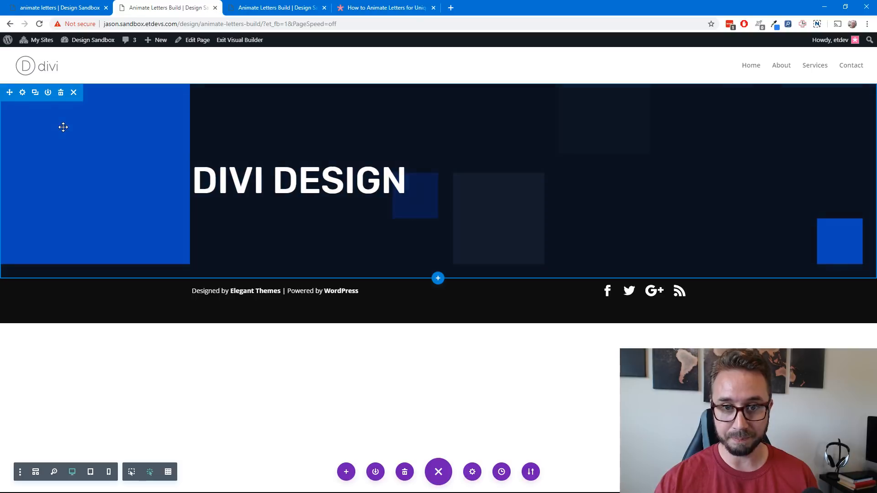
Duplicate the DIVI DESIGN section and collapse the page settings bar
{"action": "left_click", "coordinate": [36, 92]}
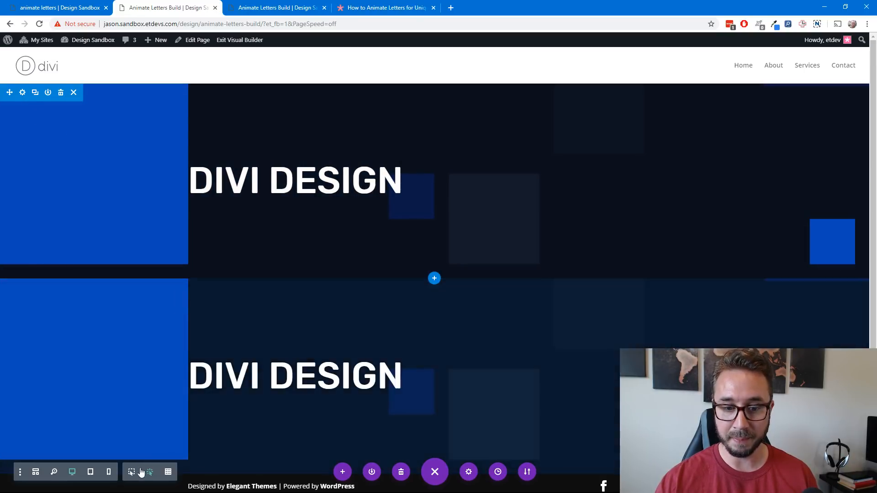
{"action": "left_click", "coordinate": [435, 471]}
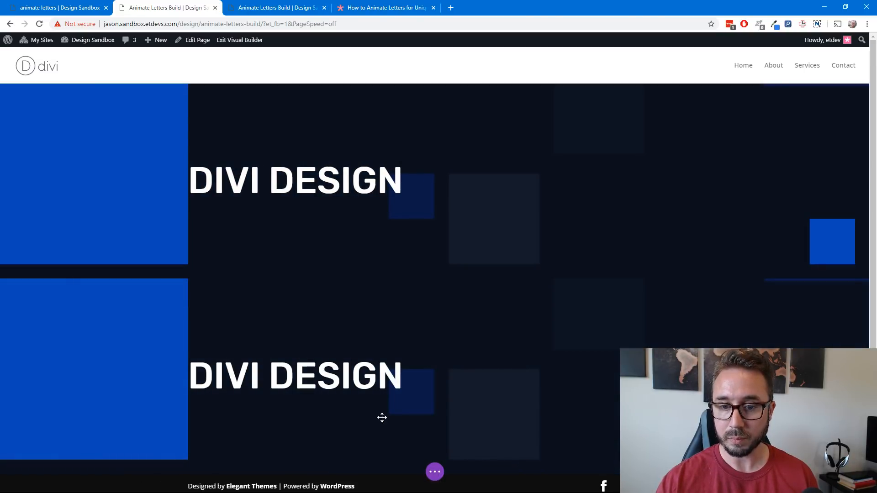
{"action": "scroll", "coordinate": [390, 287], "scroll_direction": "down", "scroll_amount": 1}
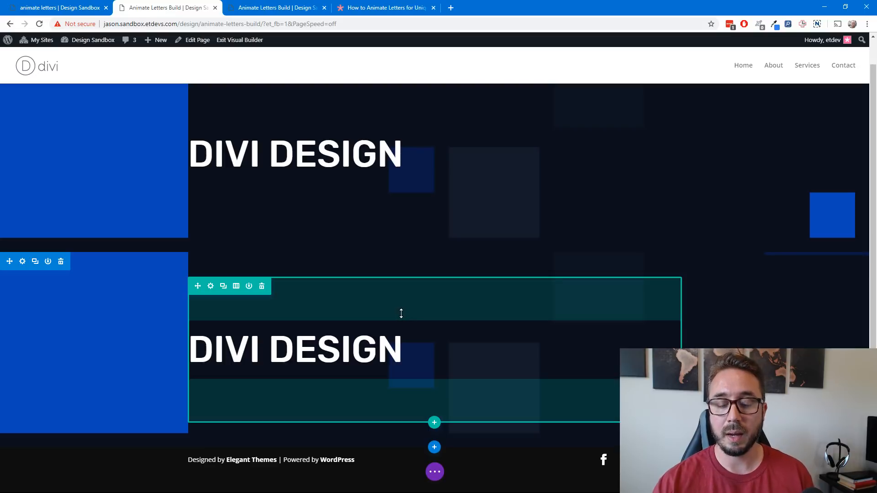
Enable click mode again and switch the builder to wireframe view
{"action": "left_click", "coordinate": [434, 472]}
{"action": "left_click", "coordinate": [149, 478]}
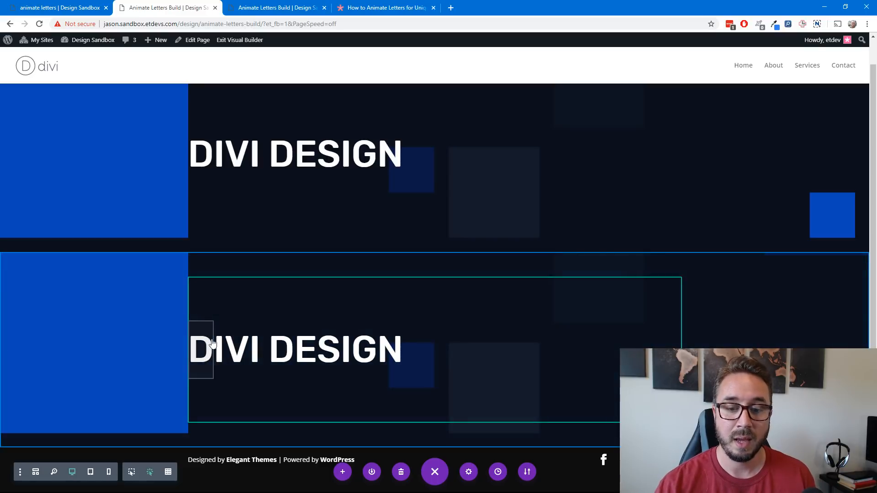
{"action": "left_click", "coordinate": [35, 473]}
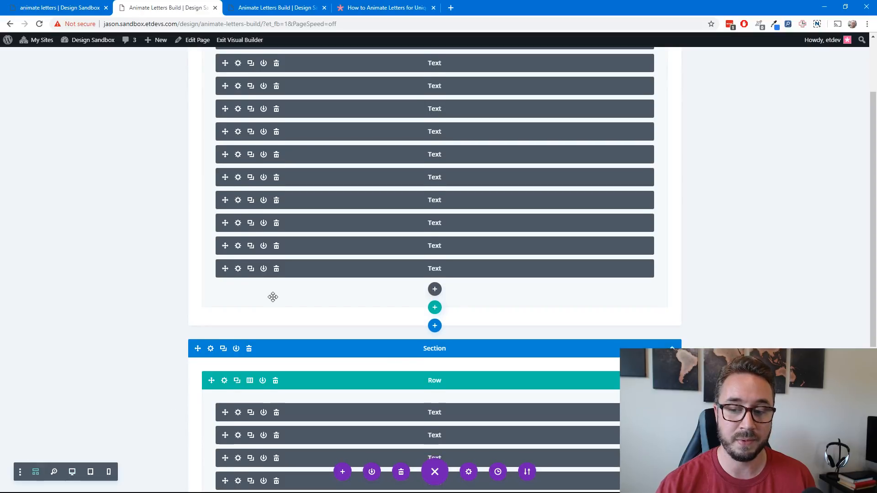
Switch the builder from wireframe back to desktop view and bring both DIVI DESIGN sections into view
{"action": "scroll", "coordinate": [272, 298], "scroll_direction": "down", "scroll_amount": 4}
{"action": "scroll", "coordinate": [246, 303], "scroll_direction": "up", "scroll_amount": 1}
{"action": "left_click", "coordinate": [74, 472]}
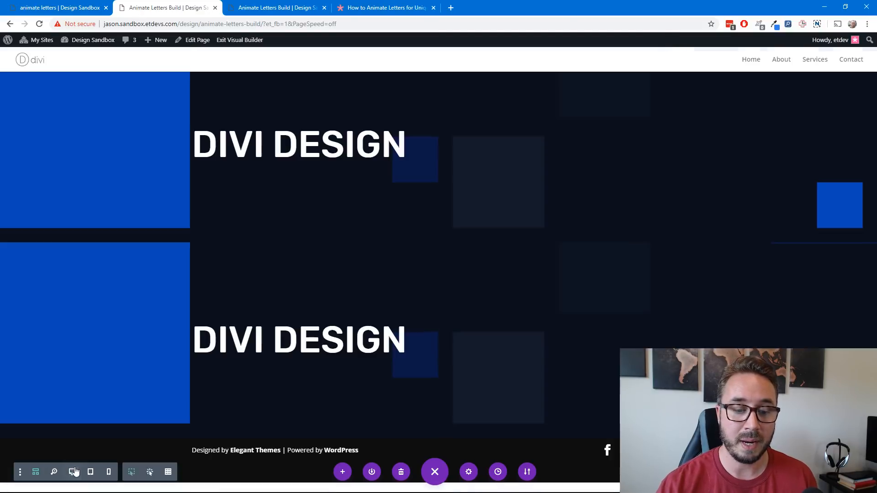
{"action": "scroll", "coordinate": [466, 359], "scroll_direction": "down", "scroll_amount": 1}
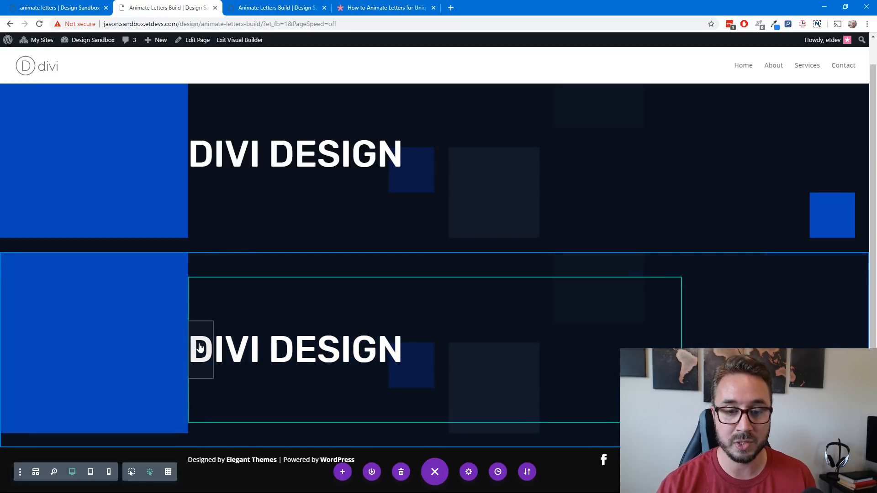
Select all letter modules in the second DIVI DESIGN section and open their shared animation settings
{"action": "mouse_move", "coordinate": [199, 343]}
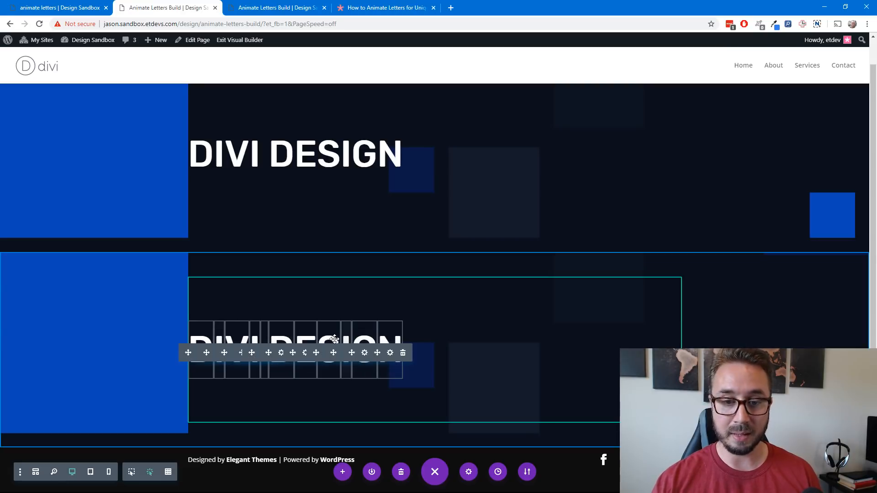
{"action": "left_click", "coordinate": [390, 353]}
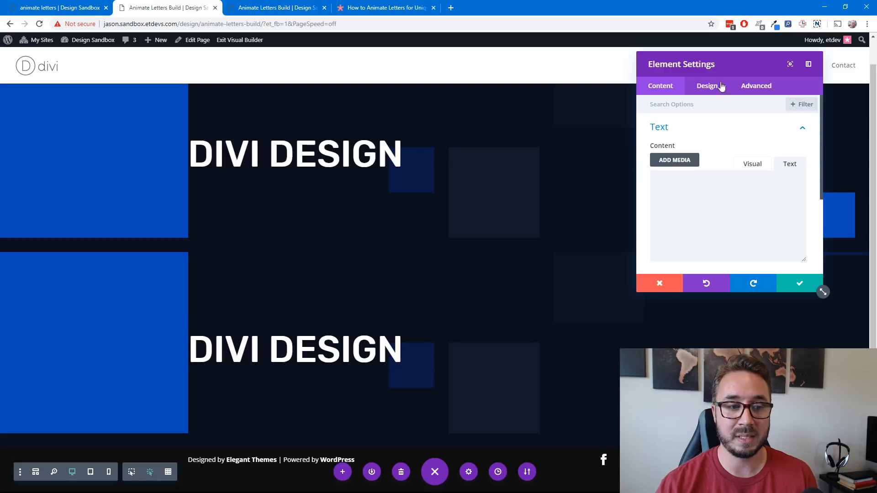
{"action": "left_click_drag", "start_coordinate": [751, 60], "coordinate": [554, 97]}
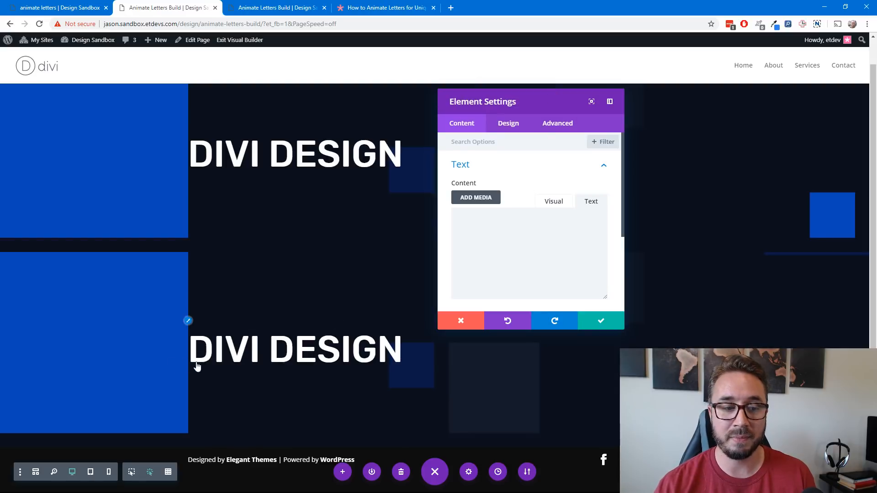
{"action": "left_click", "coordinate": [509, 122]}
{"action": "scroll", "coordinate": [516, 188], "scroll_direction": "down", "scroll_amount": 3}
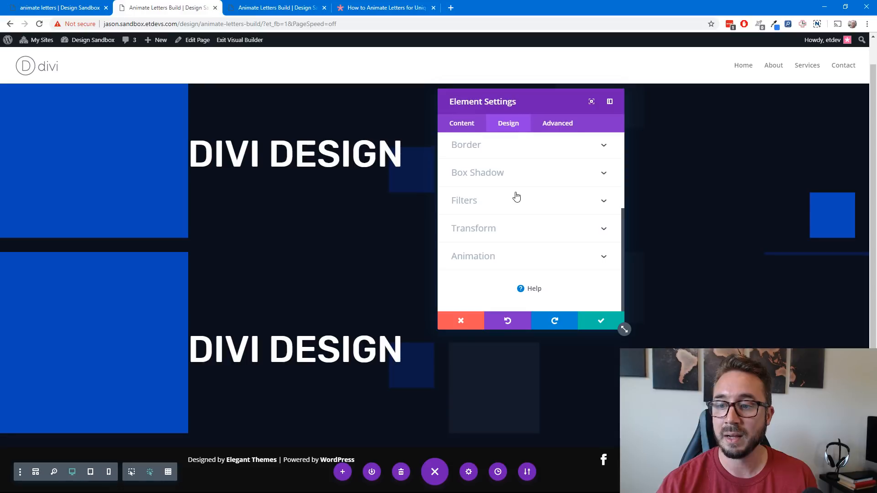
{"action": "scroll", "coordinate": [513, 251], "scroll_direction": "up", "scroll_amount": 1}
{"action": "left_click", "coordinate": [514, 260]}
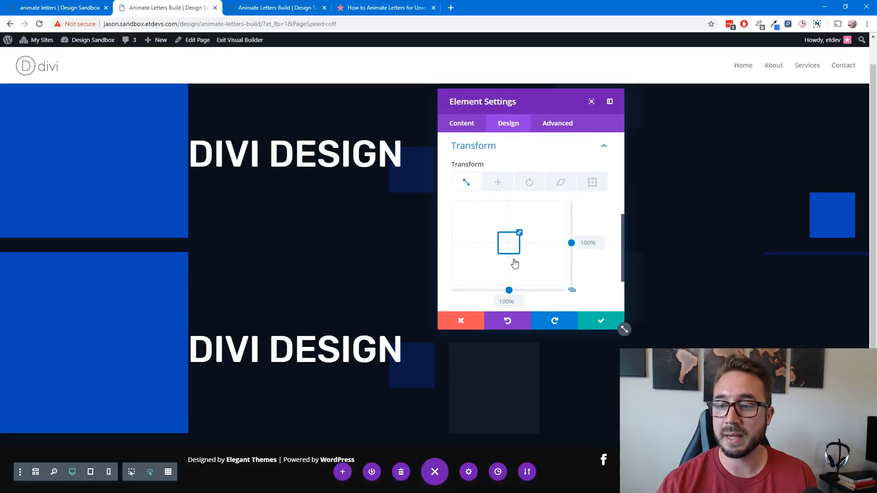
{"action": "left_click", "coordinate": [515, 147]}
{"action": "left_click", "coordinate": [515, 259]}
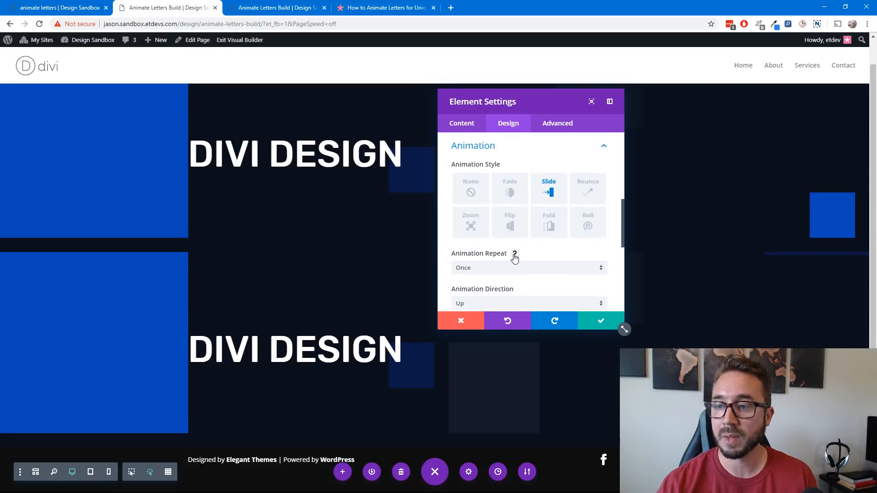
{"action": "scroll", "coordinate": [514, 256], "scroll_direction": "down", "scroll_amount": 3}
{"action": "scroll", "coordinate": [511, 247], "scroll_direction": "up", "scroll_amount": 1}
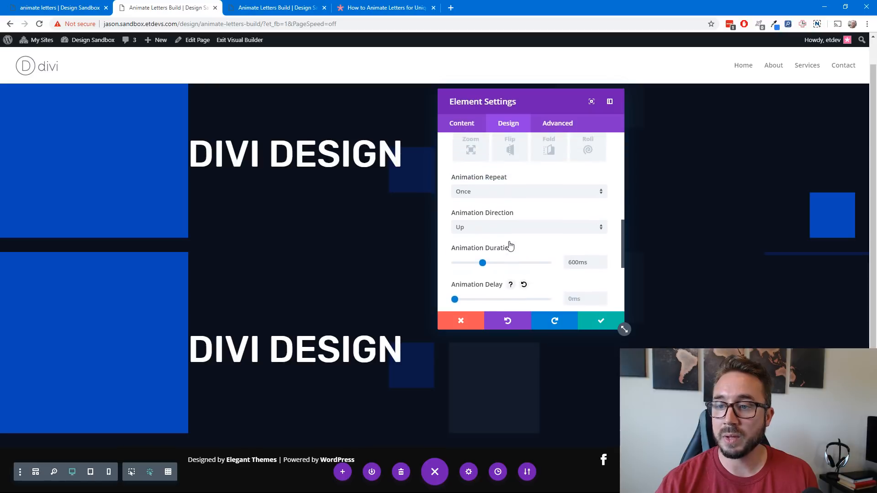
{"action": "scroll", "coordinate": [511, 246], "scroll_direction": "down", "scroll_amount": 3}
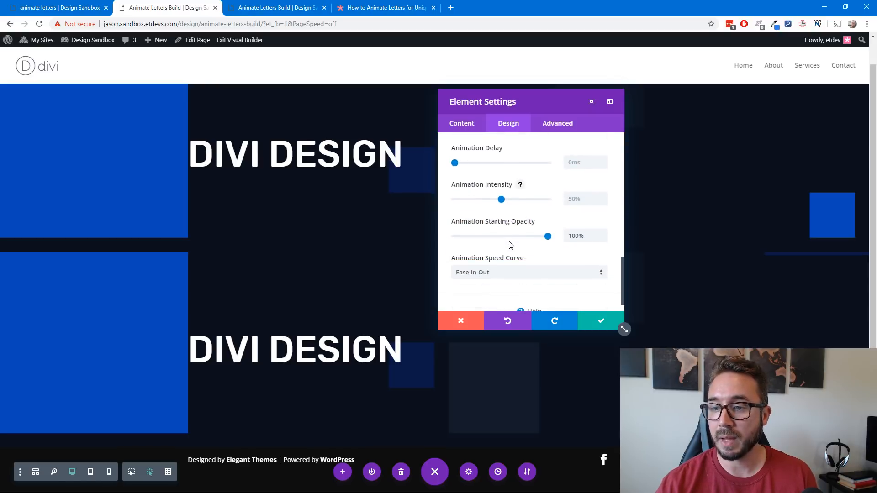
{"action": "scroll", "coordinate": [510, 245], "scroll_direction": "up", "scroll_amount": 4}
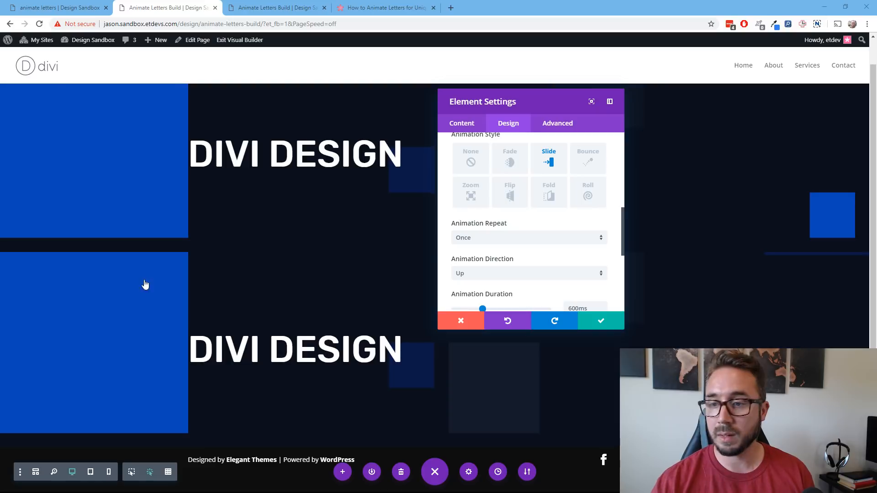
Set the selected letters' animation style to Zoom and the animation direction to Center
{"action": "left_click", "coordinate": [473, 197]}
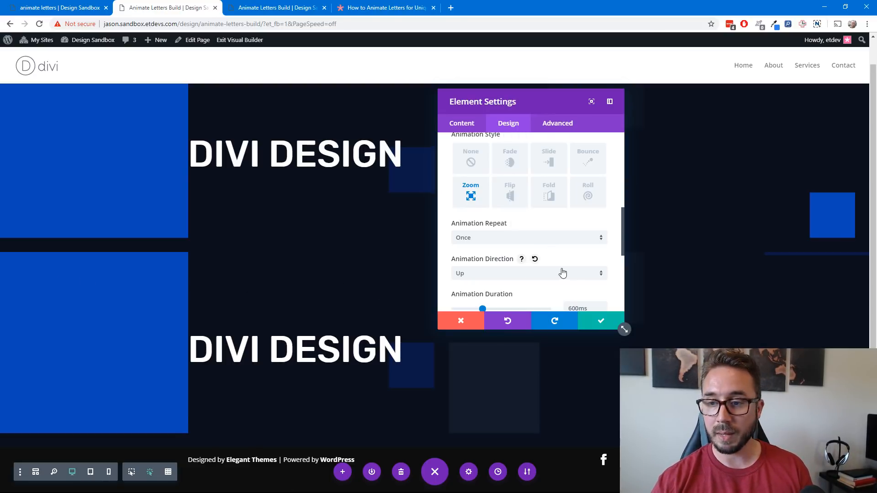
{"action": "left_click", "coordinate": [527, 274]}
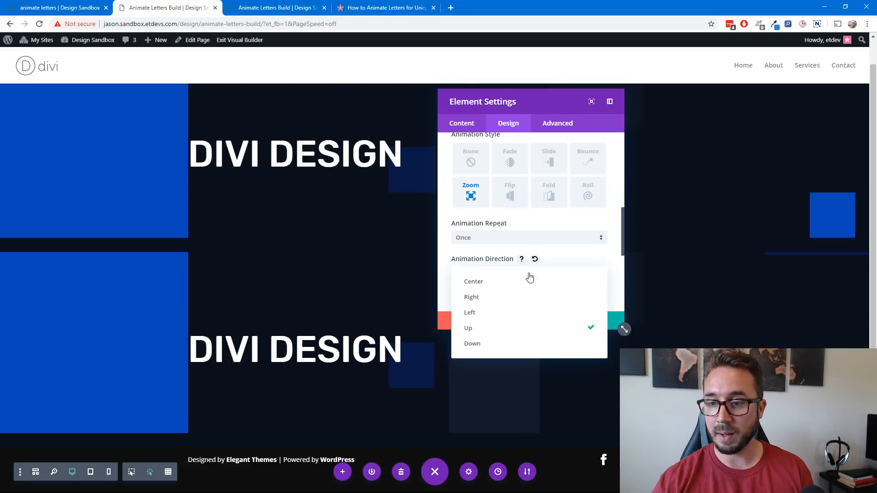
{"action": "left_click", "coordinate": [504, 283]}
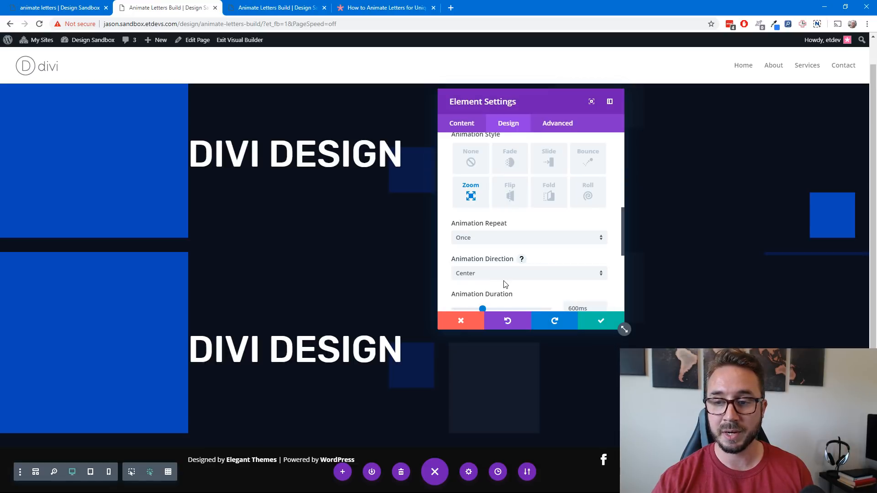
Set the selected letters' animation intensity to 200% and save the shared settings
{"action": "scroll", "coordinate": [586, 283], "scroll_direction": "down", "scroll_amount": 2}
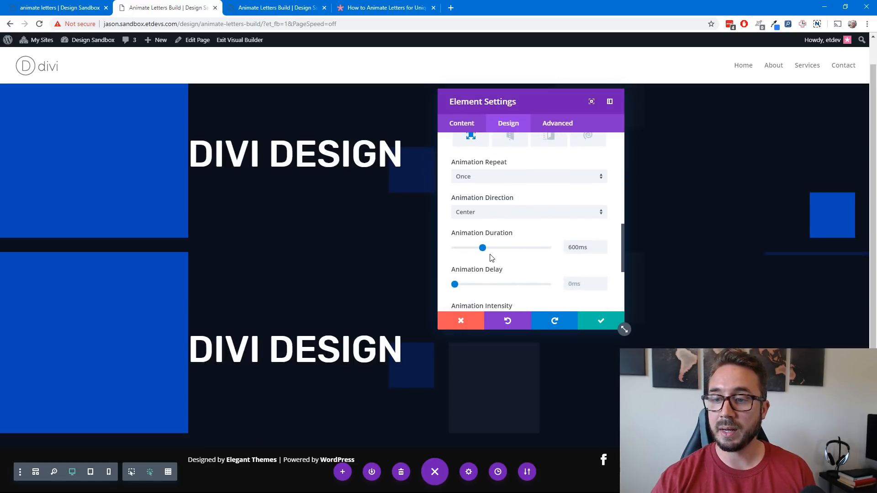
{"action": "scroll", "coordinate": [546, 255], "scroll_direction": "down", "scroll_amount": 2}
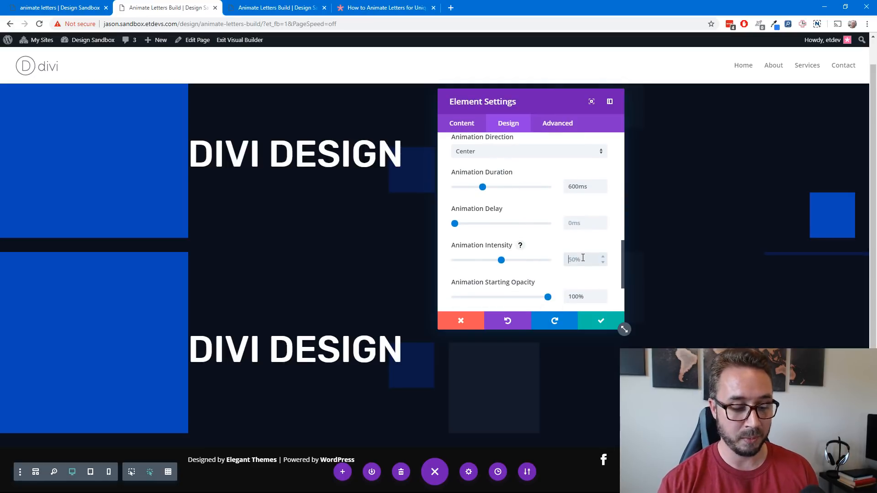
{"action": "type", "text": "%"}
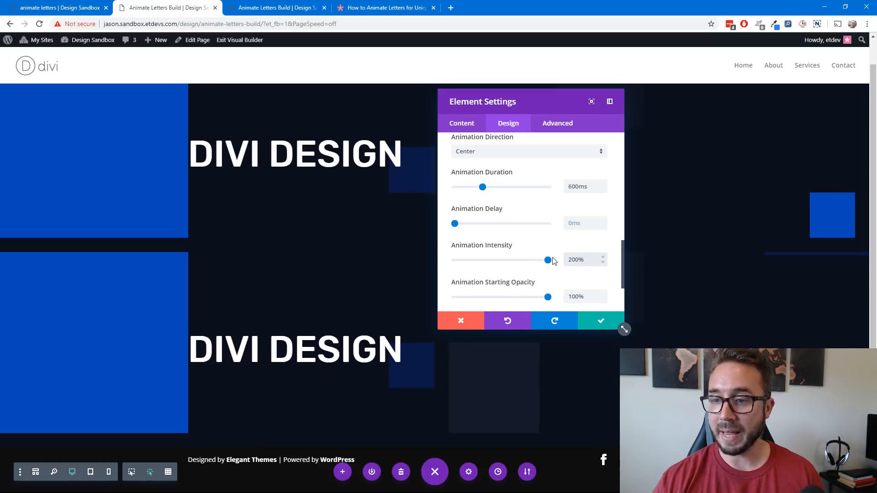
{"action": "left_click", "coordinate": [601, 322]}
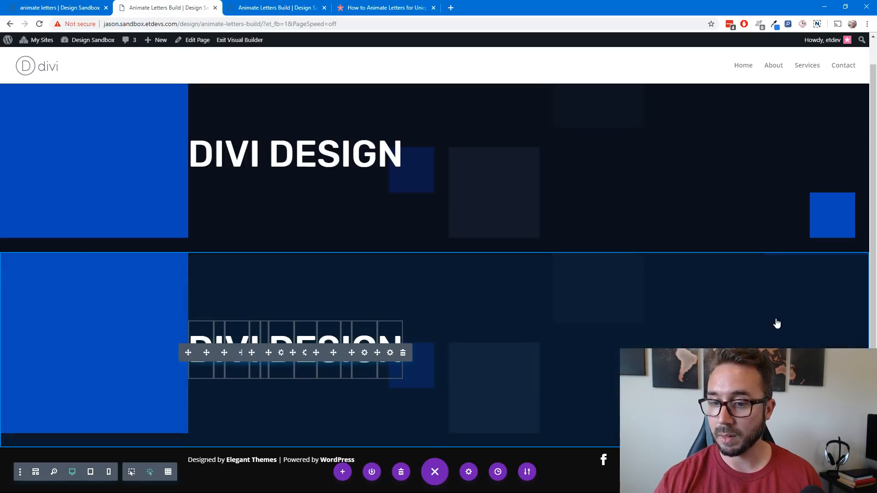
Reload the live build page several times to review the letter animations, then return to the visual builder
{"action": "left_click", "coordinate": [273, 8]}
{"action": "key", "text": "F5"}
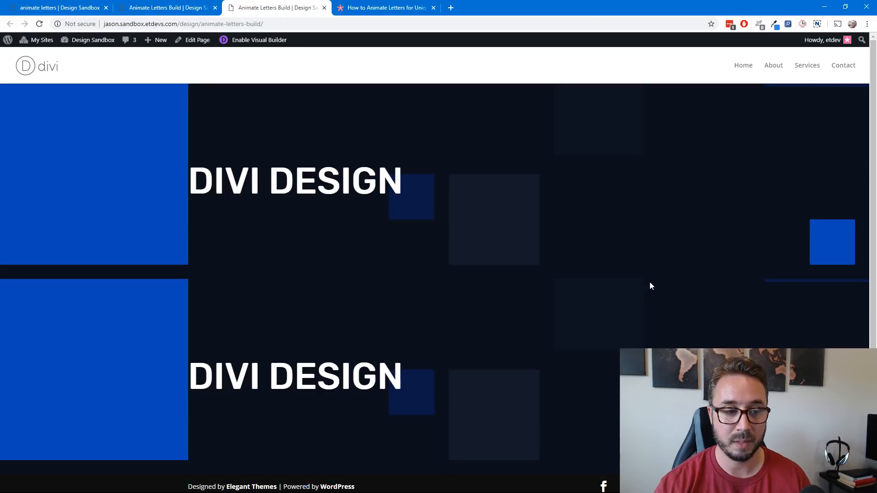
{"action": "key", "text": "F5"}
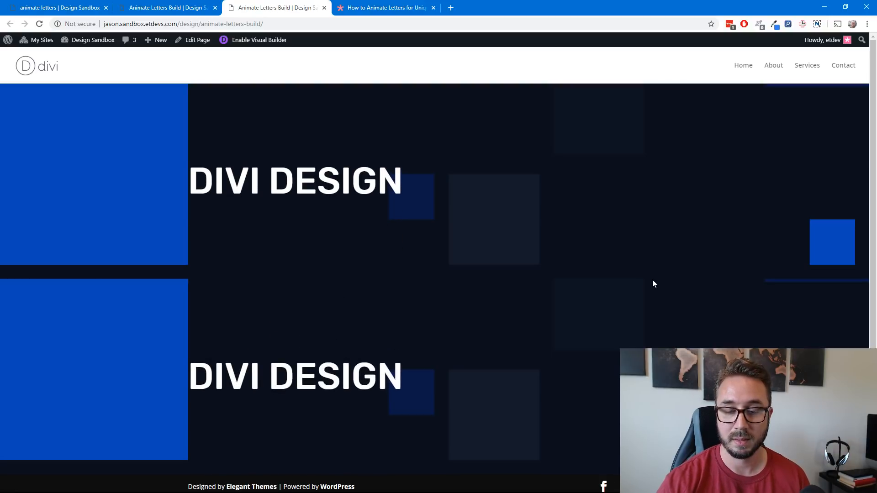
{"action": "key", "text": "F5"}
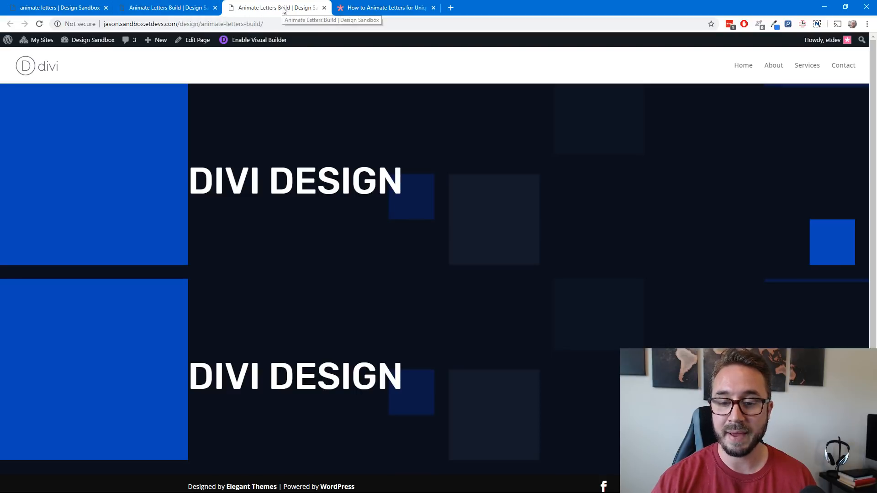
{"action": "left_click", "coordinate": [158, 8]}
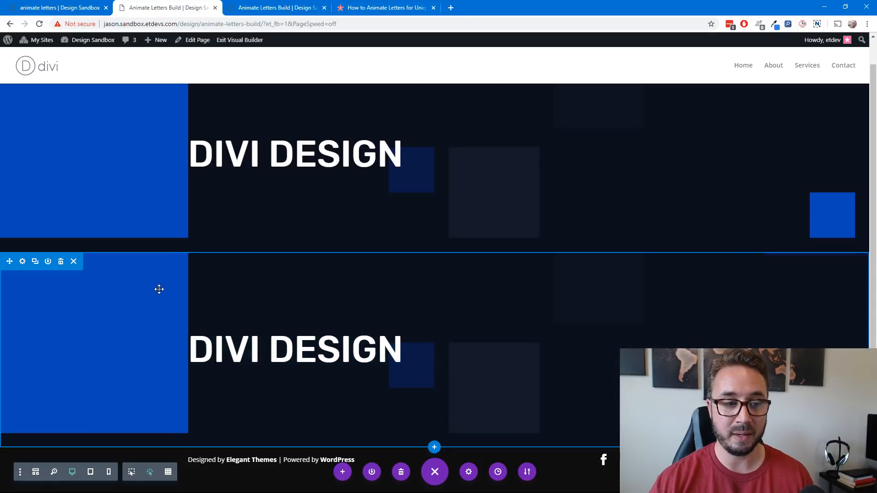
Duplicate the second DIVI DESIGN section to create a third one below it
{"action": "left_click", "coordinate": [34, 261]}
{"action": "scroll", "coordinate": [117, 248], "scroll_direction": "down", "scroll_amount": 1}
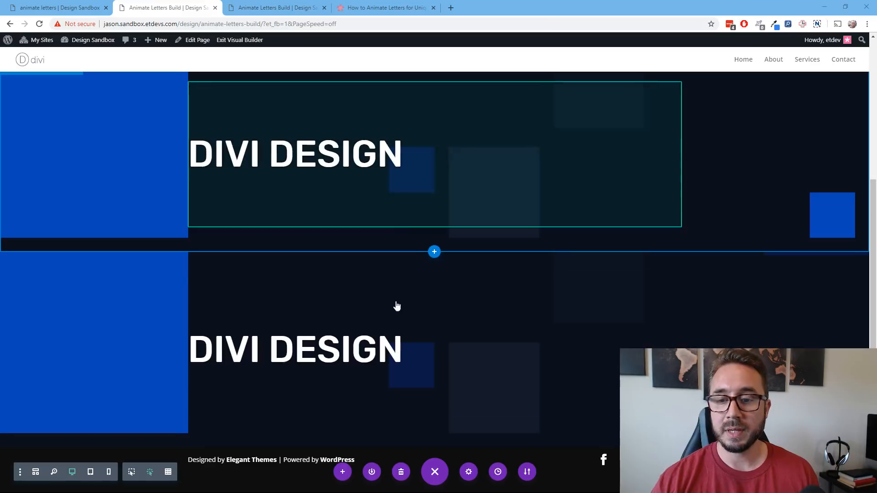
{"action": "scroll", "coordinate": [181, 206], "scroll_direction": "up", "scroll_amount": 1}
{"action": "scroll", "coordinate": [180, 207], "scroll_direction": "up", "scroll_amount": 3}
{"action": "scroll", "coordinate": [179, 207], "scroll_direction": "down", "scroll_amount": 4}
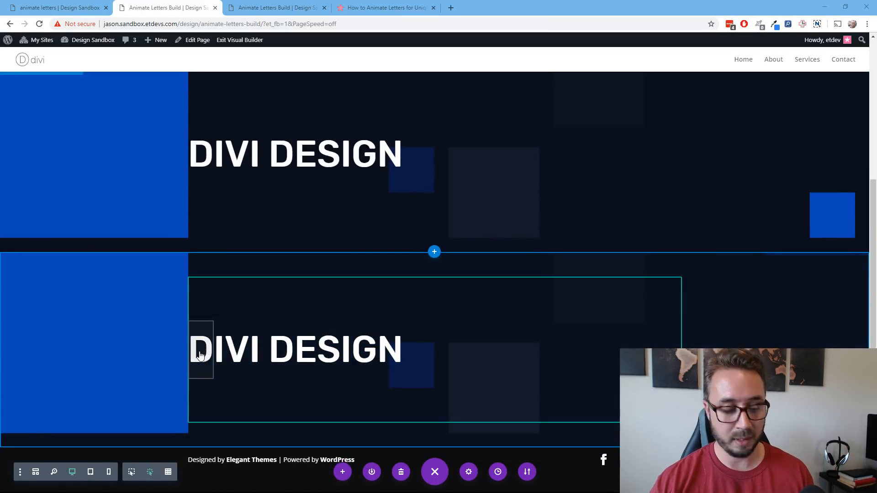
Select all letter modules in the third DIVI DESIGN section and open their shared animation settings
{"action": "left_click", "coordinate": [200, 355]}
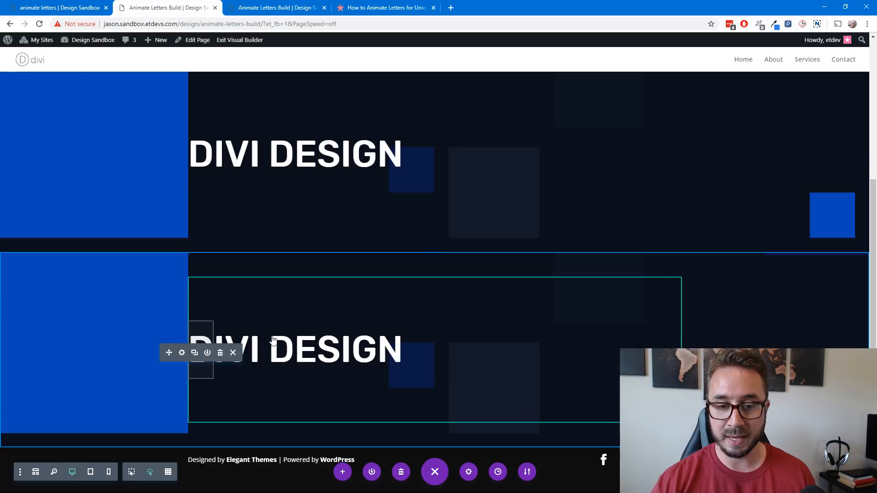
{"action": "left_click", "coordinate": [391, 353], "text": "shift"}
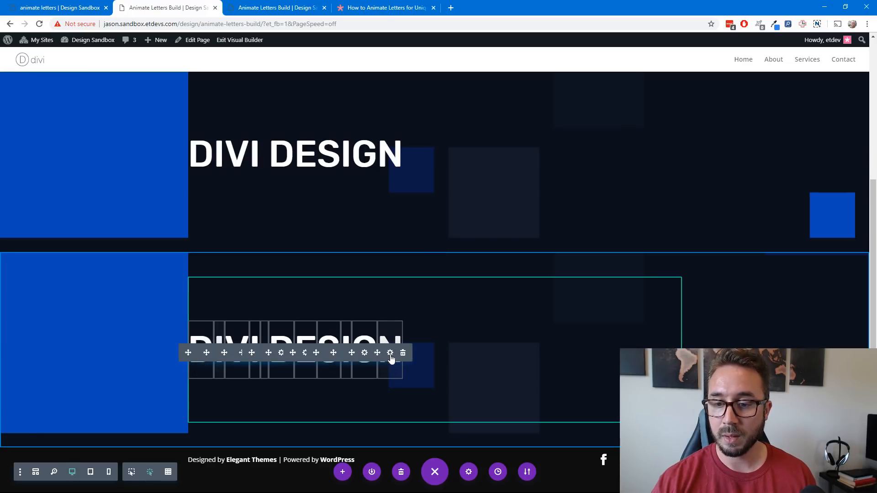
{"action": "left_click", "coordinate": [391, 358]}
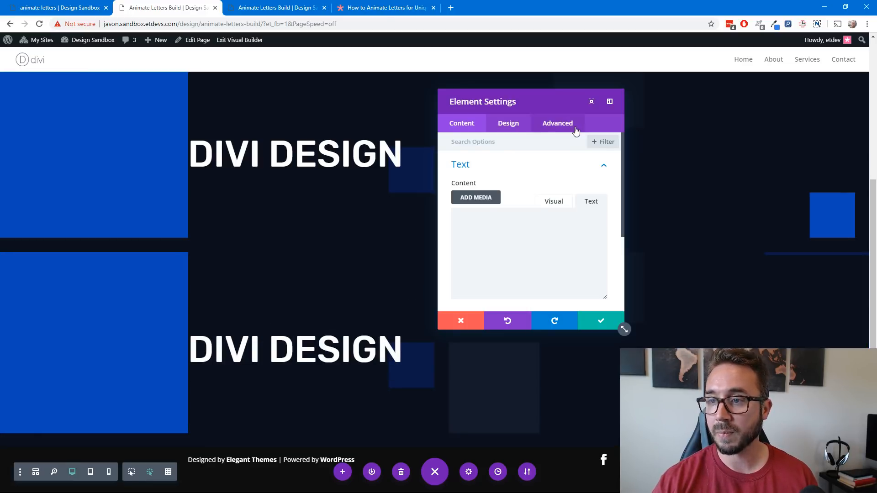
{"action": "left_click", "coordinate": [517, 124]}
{"action": "scroll", "coordinate": [538, 223], "scroll_direction": "down", "scroll_amount": 3}
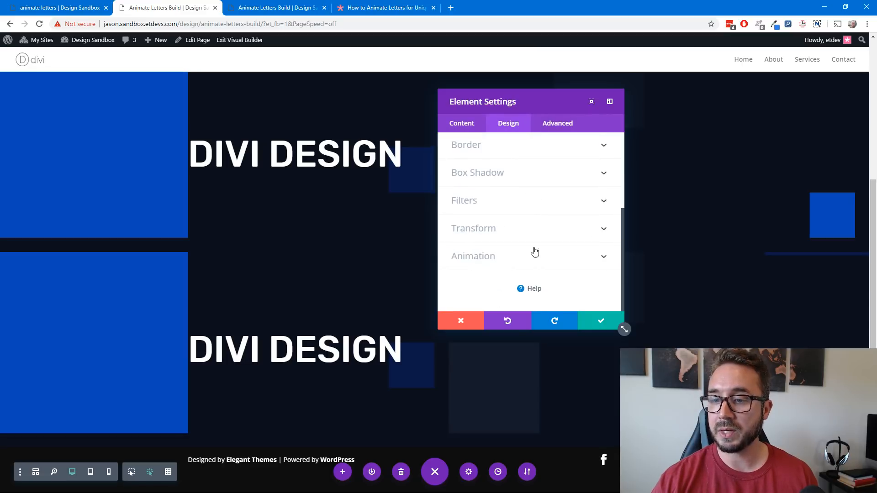
{"action": "left_click", "coordinate": [529, 261]}
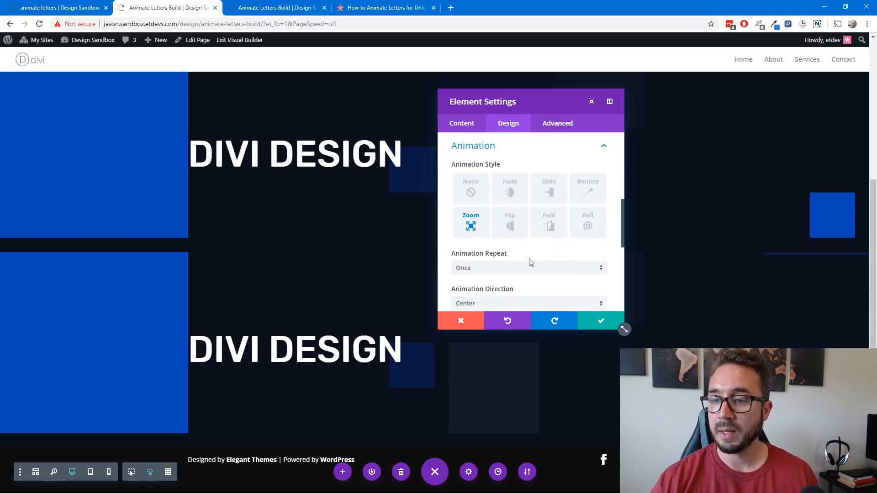
Set the selected letters' animation style to Flip with the direction Left
{"action": "left_click", "coordinate": [514, 231]}
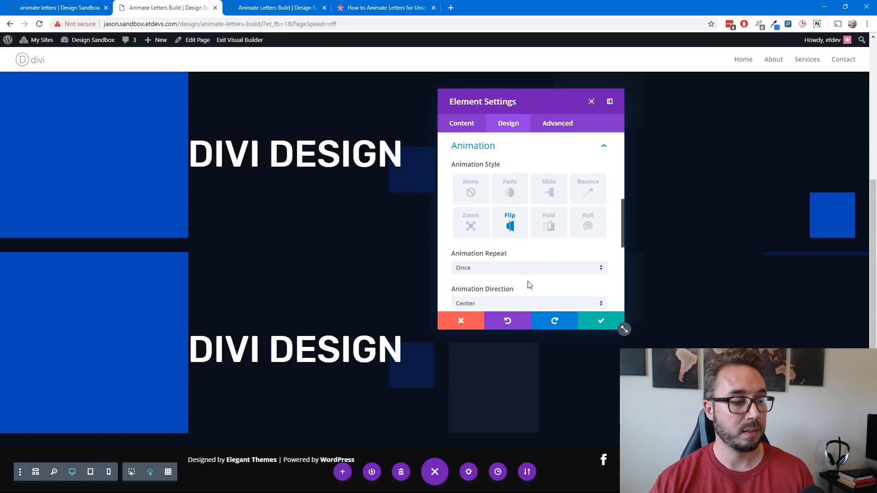
{"action": "scroll", "coordinate": [547, 262], "scroll_direction": "down", "scroll_amount": 1}
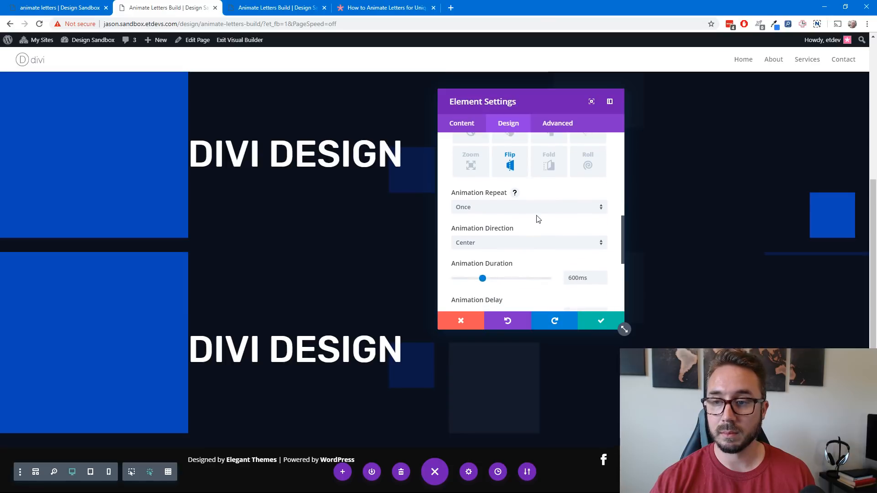
{"action": "left_click", "coordinate": [536, 249]}
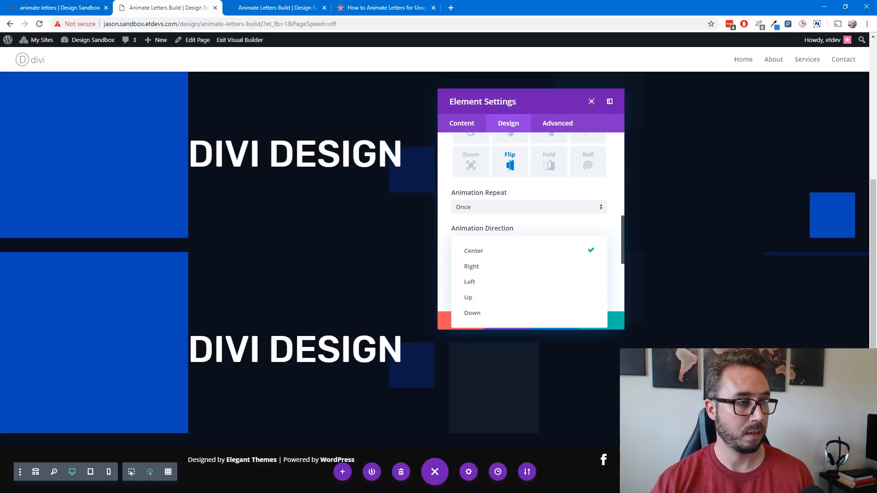
{"action": "left_click", "coordinate": [504, 286]}
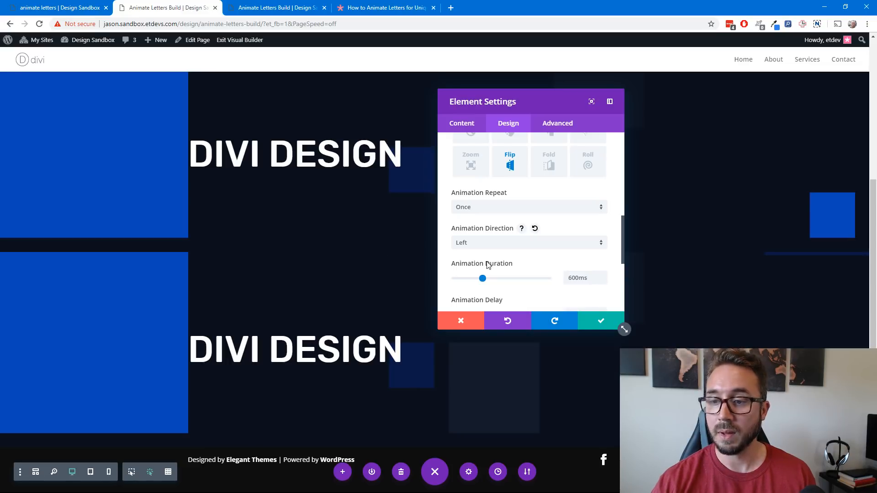
Set the letters' animation intensity to 100% and save the shared settings
{"action": "scroll", "coordinate": [488, 264], "scroll_direction": "down", "scroll_amount": 2}
{"action": "scroll", "coordinate": [488, 265], "scroll_direction": "down", "scroll_amount": 1}
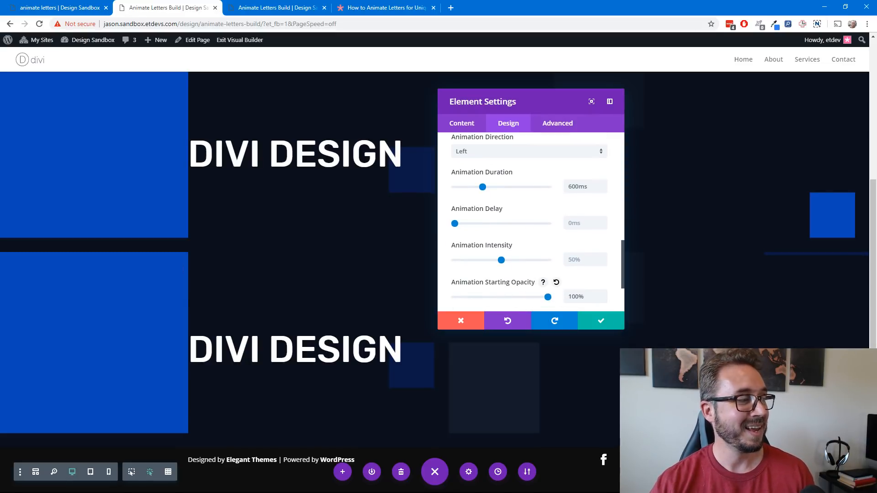
{"action": "scroll", "coordinate": [563, 273], "scroll_direction": "down", "scroll_amount": 1}
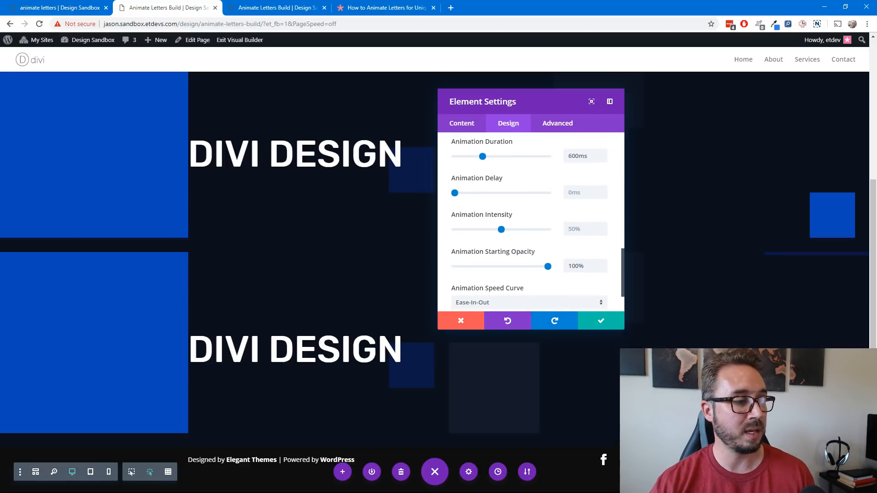
{"action": "left_click", "coordinate": [577, 232]}
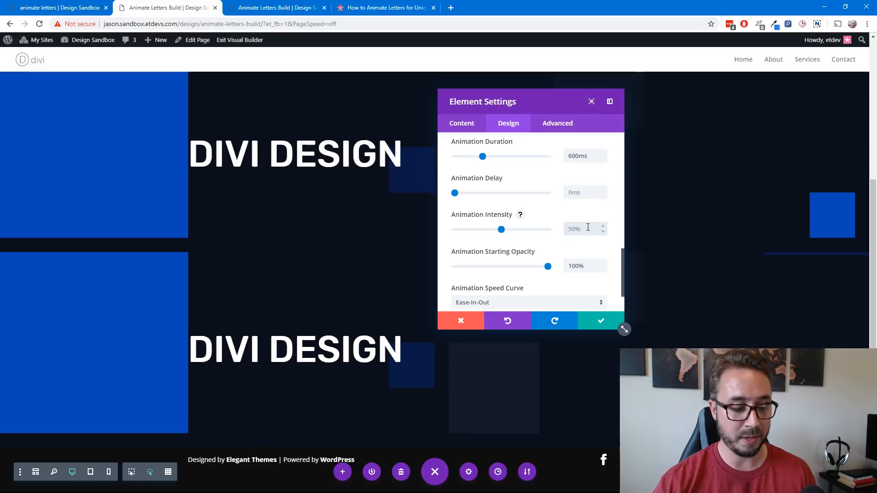
{"action": "type", "text": "100"}
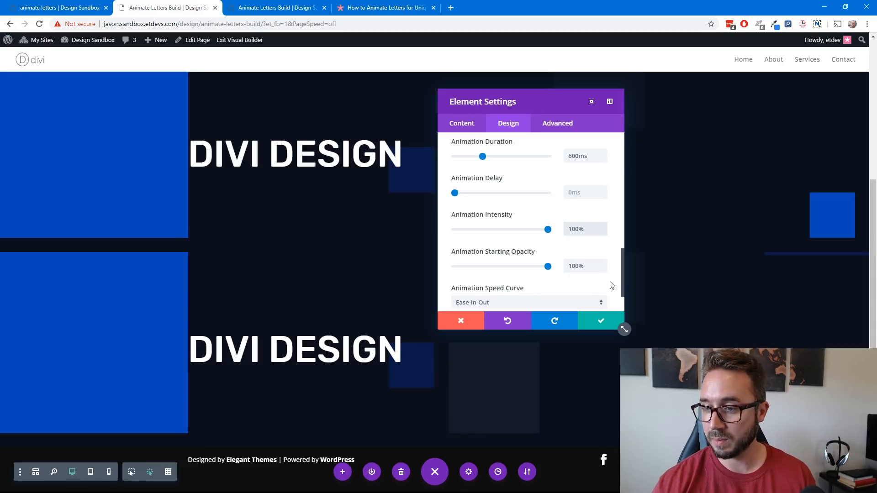
{"action": "scroll", "coordinate": [611, 285], "scroll_direction": "down", "scroll_amount": 1}
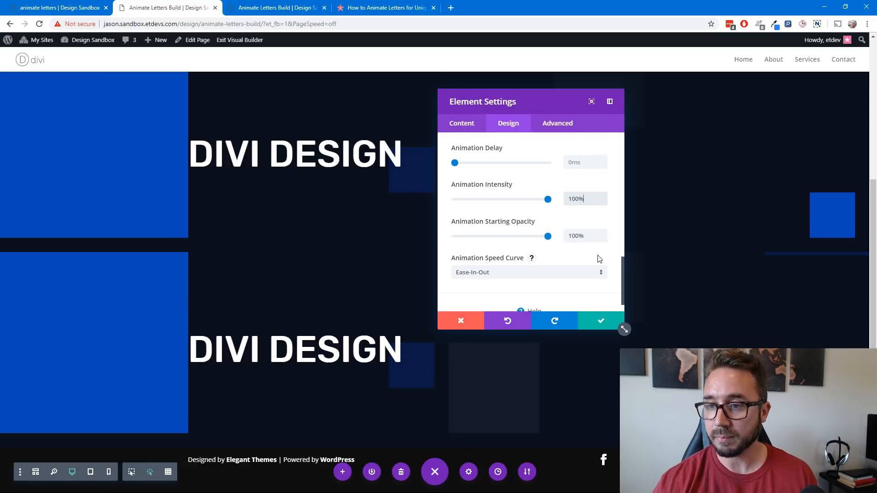
{"action": "scroll", "coordinate": [598, 251], "scroll_direction": "up", "scroll_amount": 3}
{"action": "scroll", "coordinate": [598, 255], "scroll_direction": "up", "scroll_amount": 5}
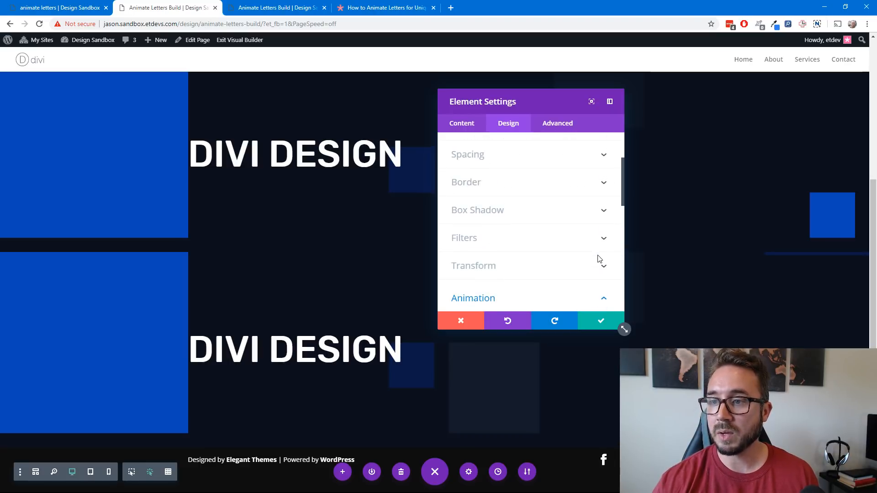
{"action": "left_click", "coordinate": [602, 323]}
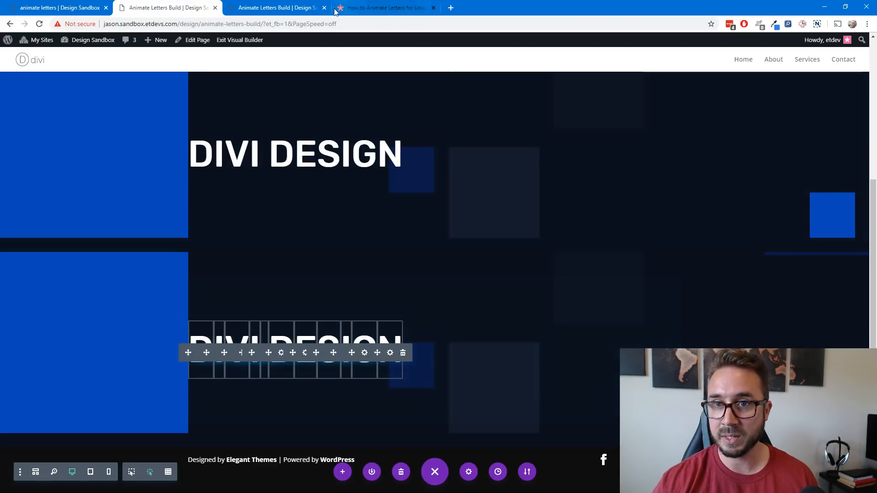
Reload the live build page repeatedly to review the third heading's left flip animation, then return to the visual builder
{"action": "left_click", "coordinate": [305, 12]}
{"action": "scroll", "coordinate": [406, 238], "scroll_direction": "down", "scroll_amount": 1}
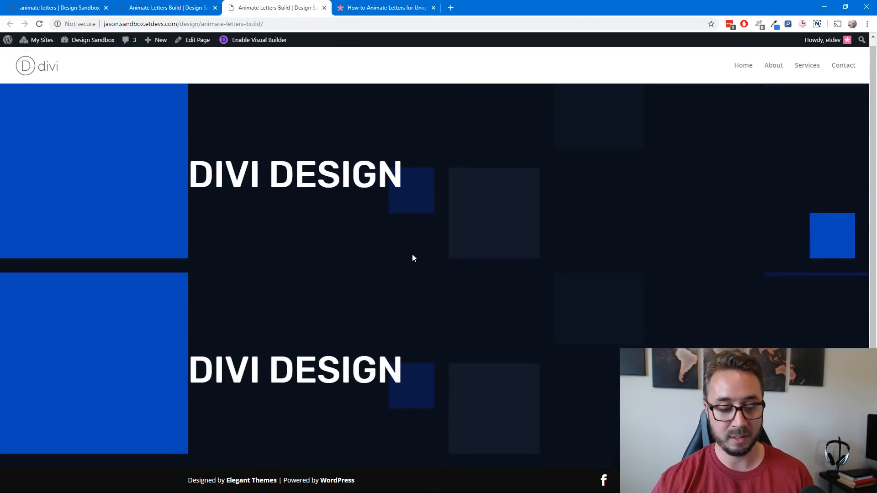
{"action": "key", "text": "F5"}
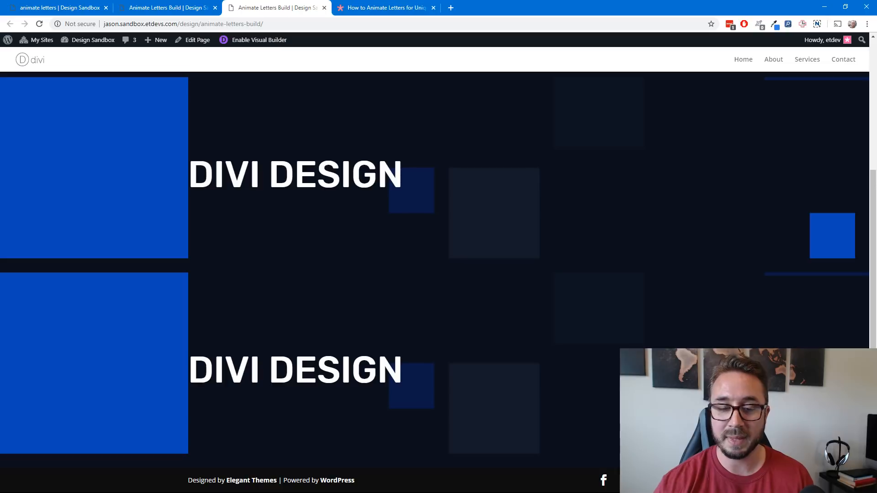
{"action": "key", "text": "F5"}
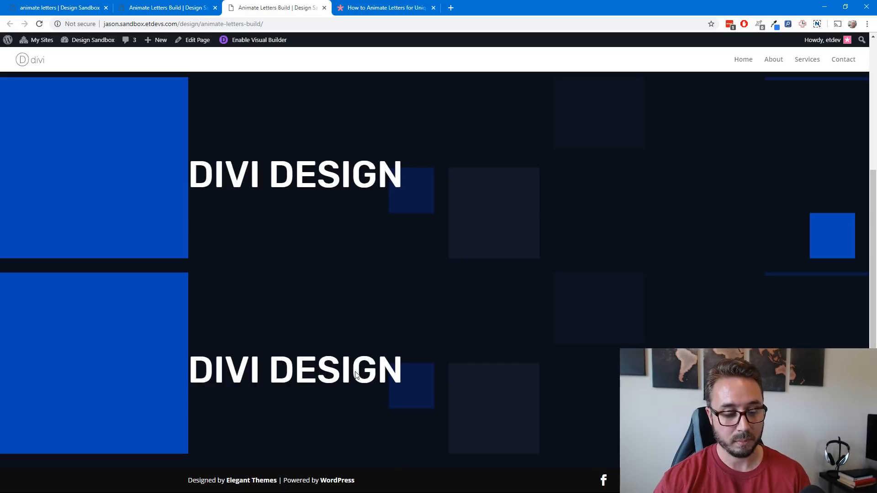
{"action": "key", "text": "F5"}
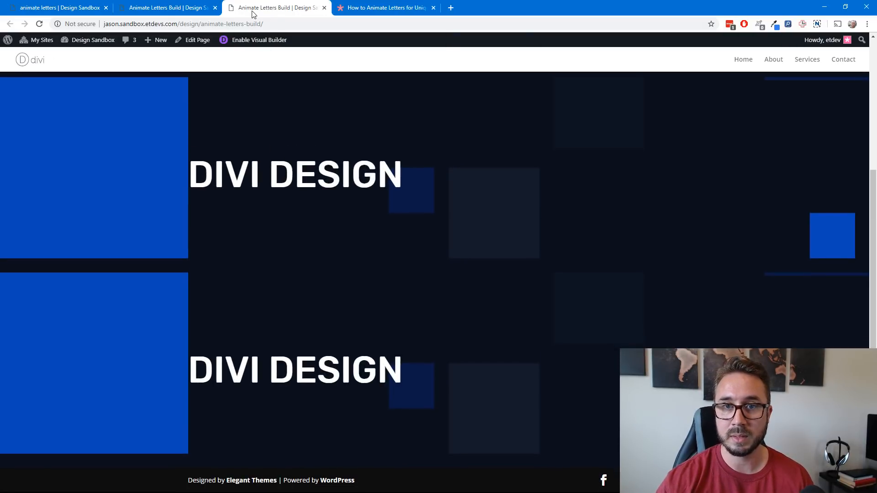
{"action": "left_click", "coordinate": [195, 10]}
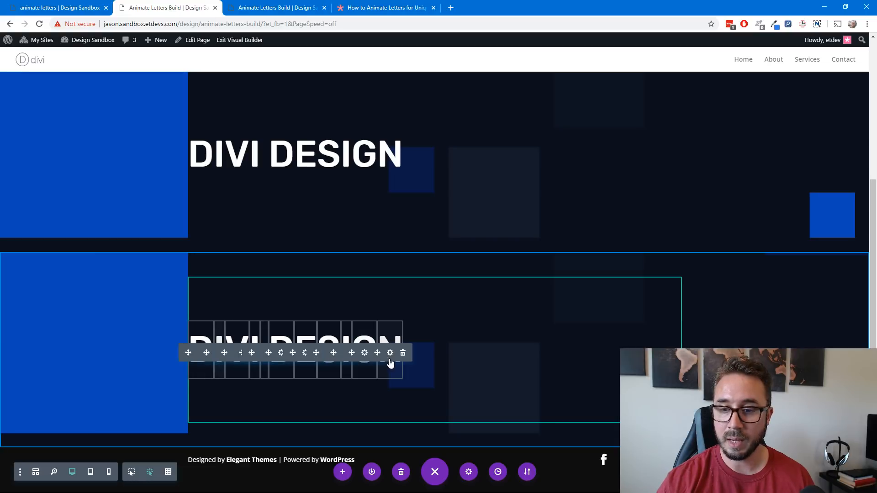
Reopen the selected letters' shared settings, change the animation direction to Up and save
{"action": "left_click", "coordinate": [390, 353]}
{"action": "left_click", "coordinate": [509, 123]}
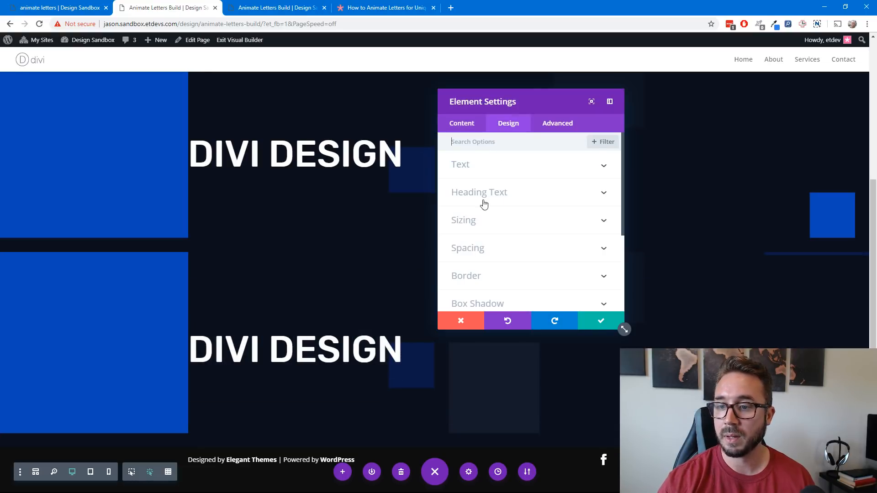
{"action": "scroll", "coordinate": [484, 203], "scroll_direction": "down", "scroll_amount": 3}
{"action": "left_click", "coordinate": [502, 255]}
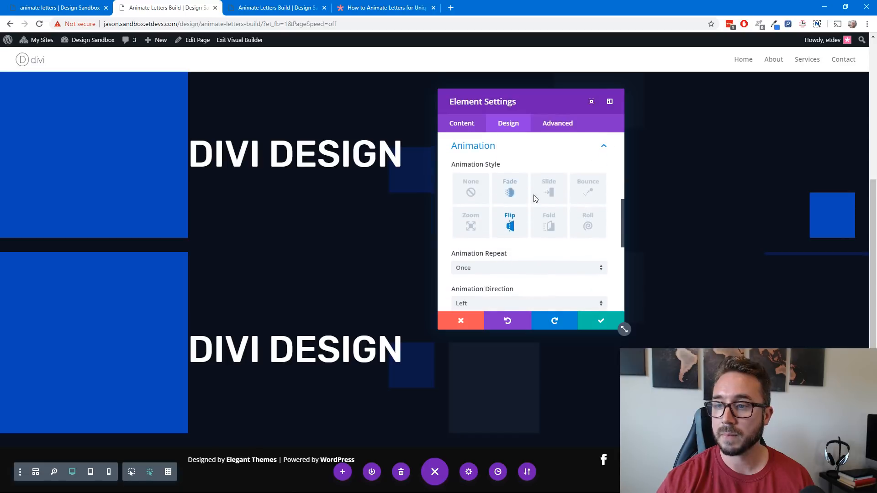
{"action": "scroll", "coordinate": [529, 220], "scroll_direction": "down", "scroll_amount": 3}
{"action": "left_click", "coordinate": [508, 184]}
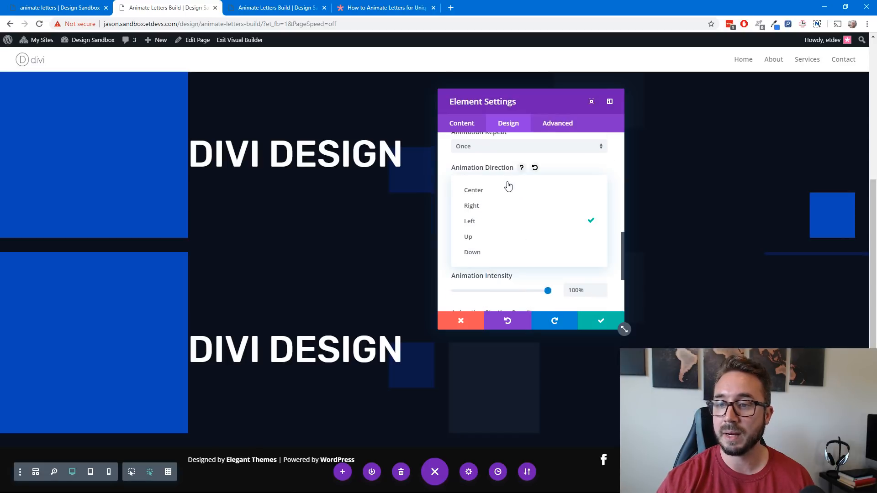
{"action": "left_click", "coordinate": [510, 236]}
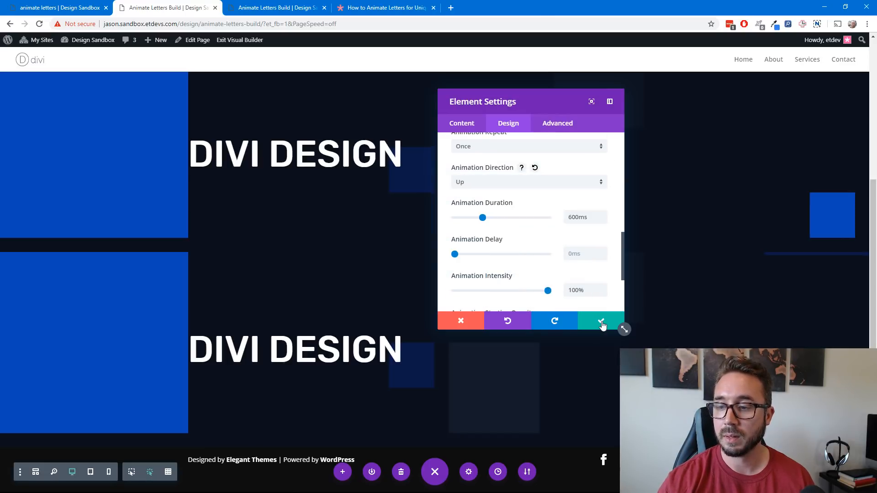
{"action": "left_click", "coordinate": [602, 323]}
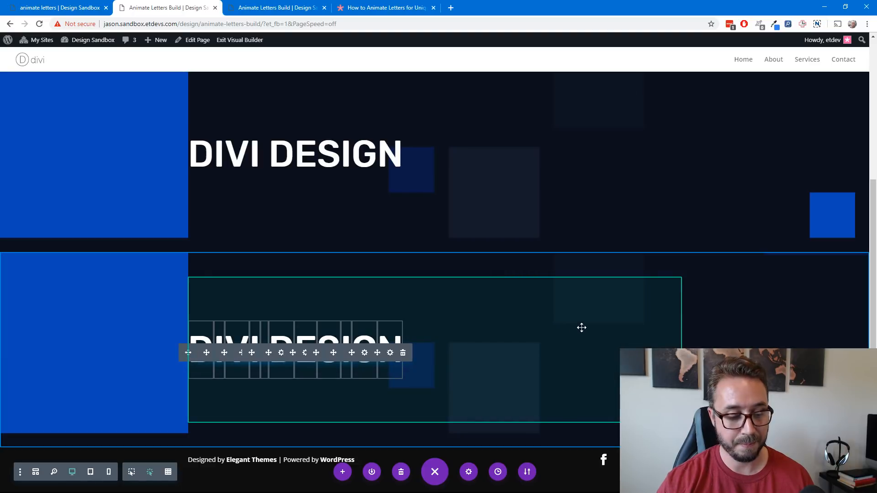
Reload the live build page to review the upward flip animation, then return to the visual builder
{"action": "left_click", "coordinate": [291, 9]}
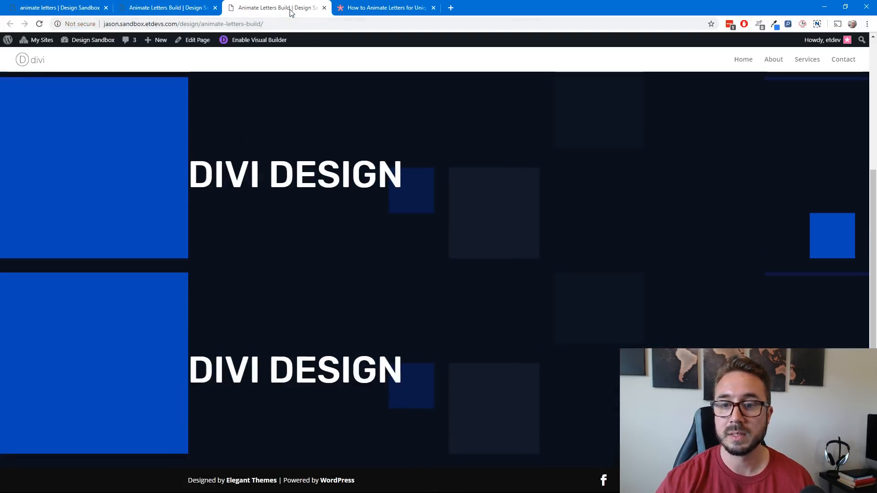
{"action": "key", "text": "F5"}
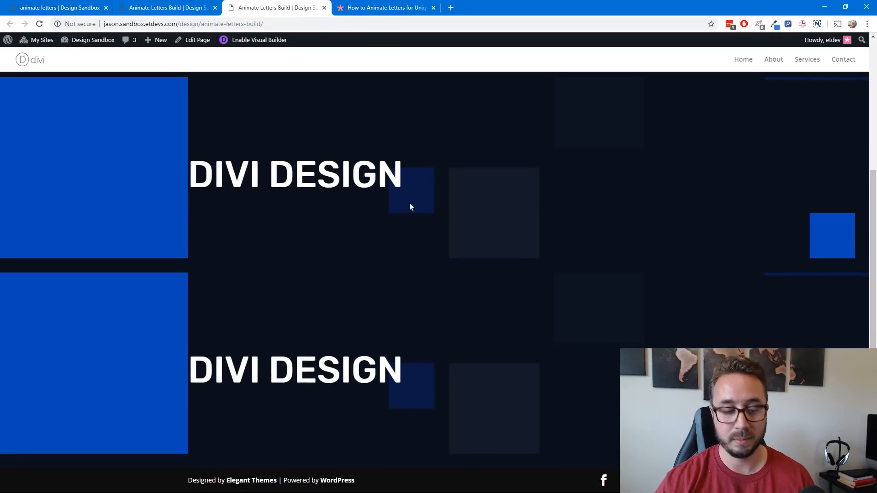
{"action": "key", "text": "F5"}
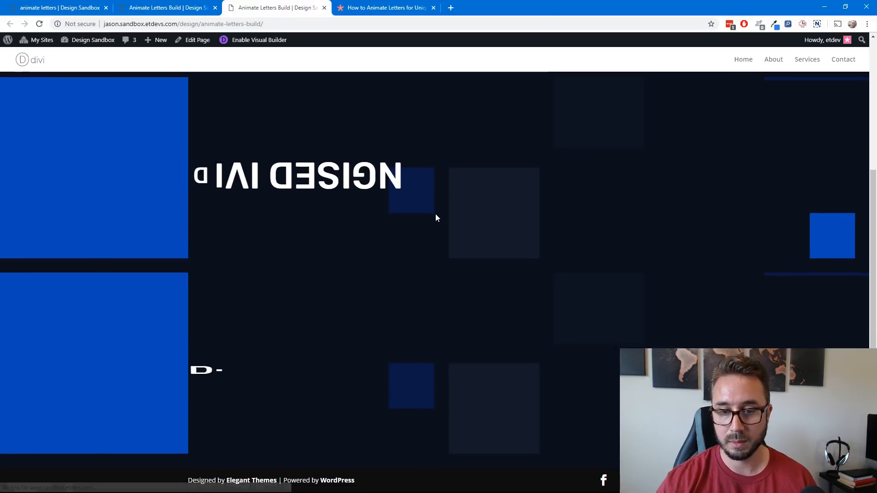
{"action": "left_click", "coordinate": [201, 9]}
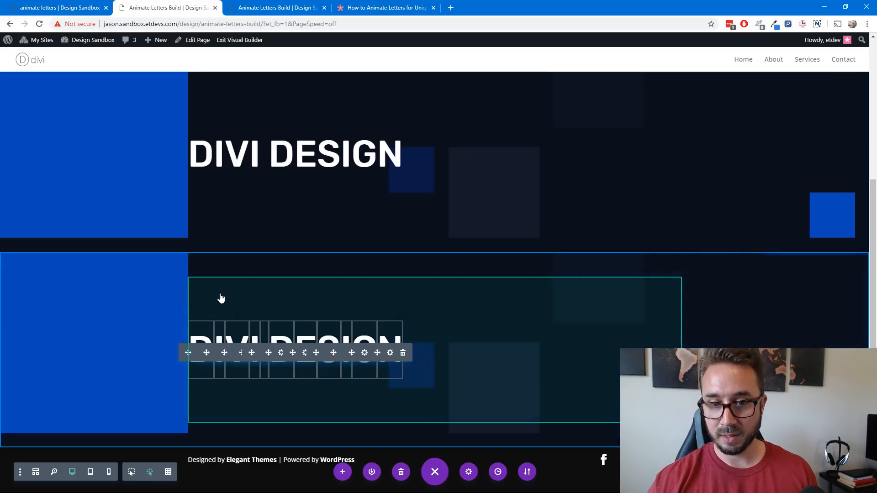
{"action": "mouse_move", "coordinate": [222, 298]}
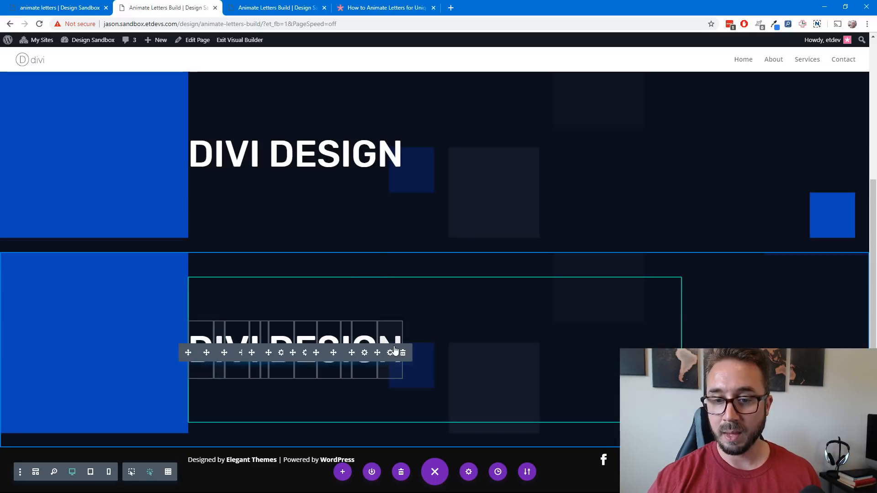
{"action": "left_click", "coordinate": [389, 355]}
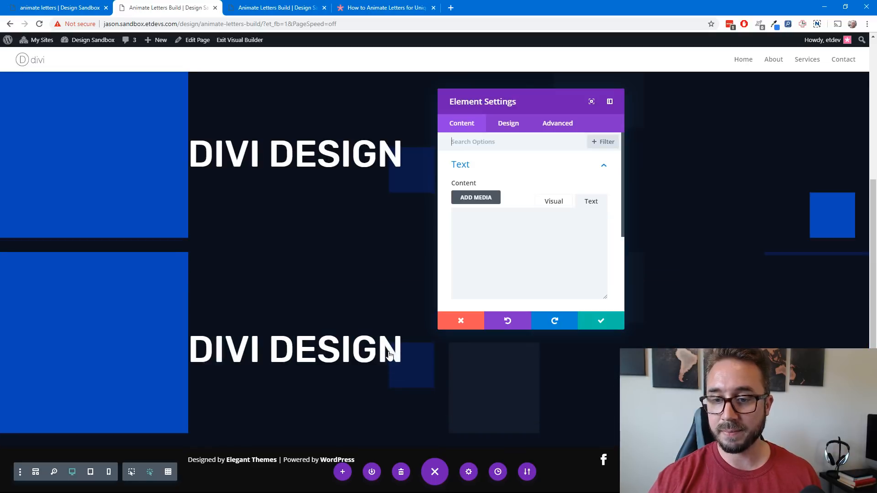
{"action": "left_click", "coordinate": [464, 322]}
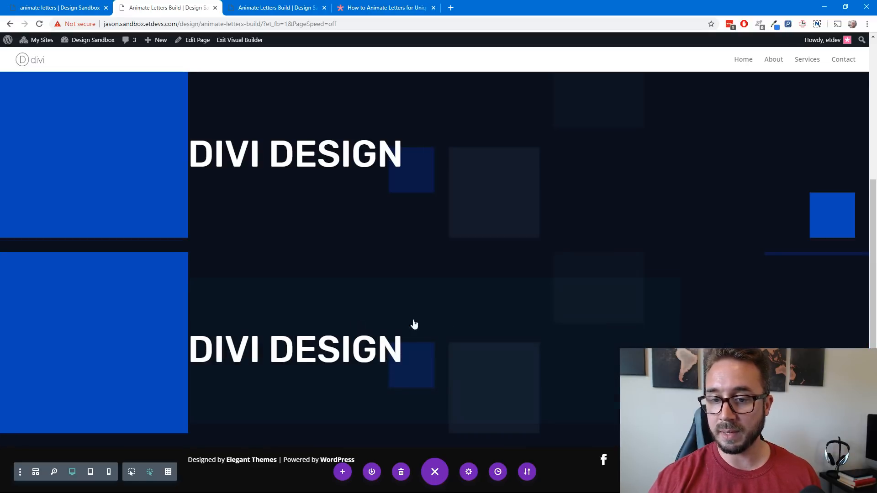
Add "perspective: 1000px;" below display:flex in the third section row's Column Main Element custom CSS and save the row settings
{"action": "left_click", "coordinate": [211, 287]}
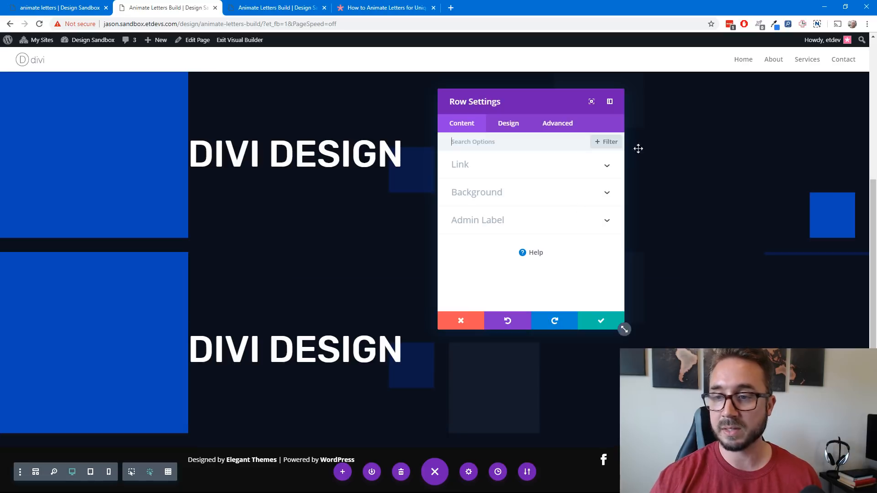
{"action": "left_click", "coordinate": [557, 123]}
{"action": "left_click", "coordinate": [519, 197]}
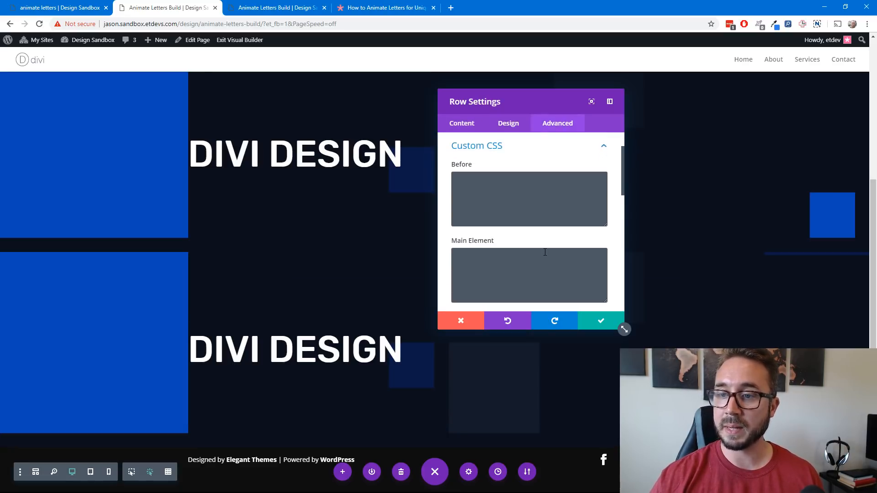
{"action": "scroll", "coordinate": [521, 205], "scroll_direction": "down", "scroll_amount": 5}
{"action": "scroll", "coordinate": [545, 252], "scroll_direction": "down", "scroll_amount": 1}
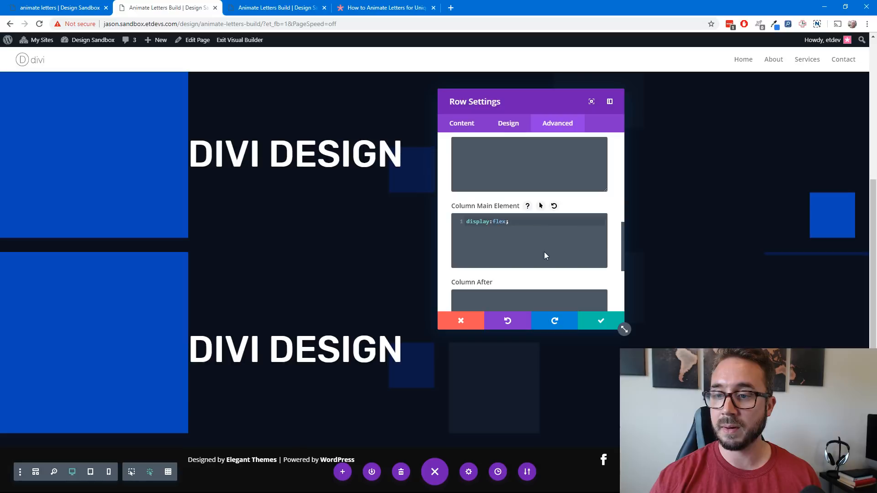
{"action": "key", "text": "Return"}
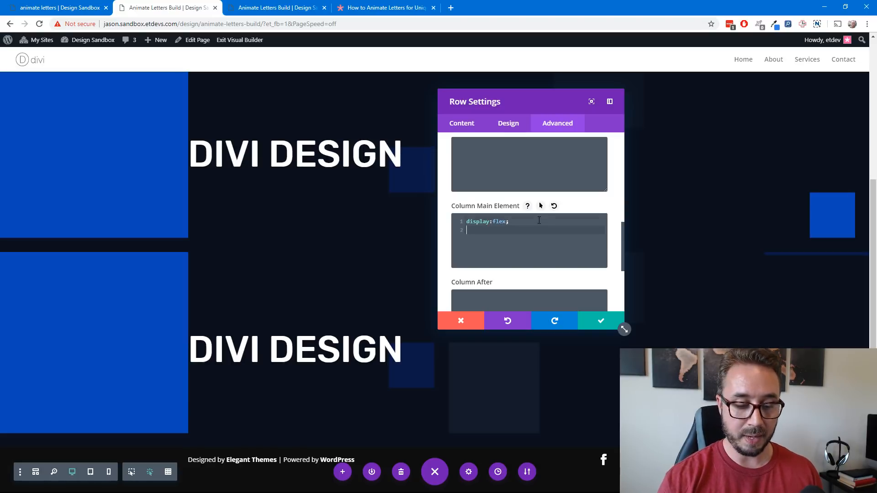
{"action": "type", "text": "perspective:"}
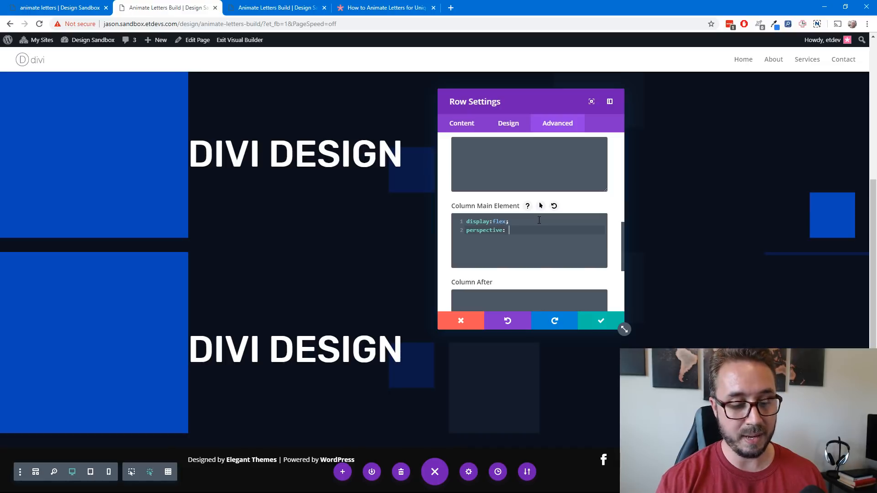
{"action": "type", "text": " 1000px;"}
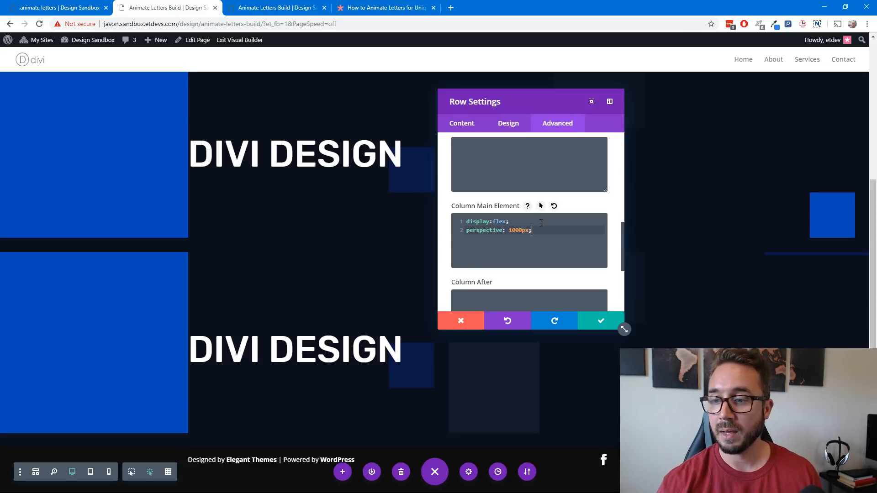
{"action": "left_click", "coordinate": [601, 321]}
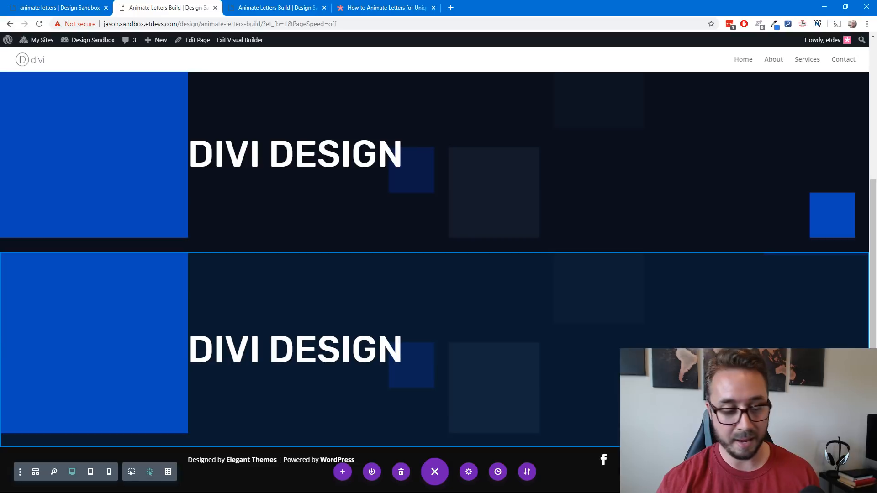
Reload the live build page repeatedly to review the flip animation with perspective, then return to the visual builder
{"action": "left_click", "coordinate": [282, 6]}
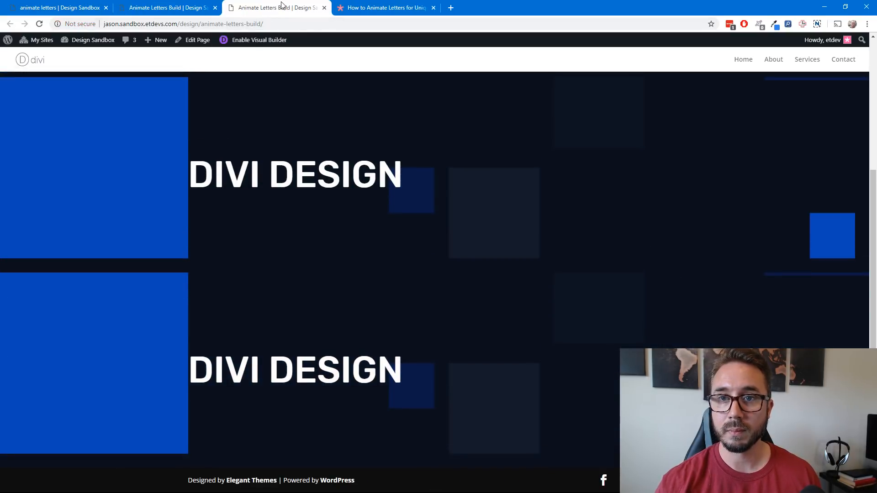
{"action": "key", "text": "F5"}
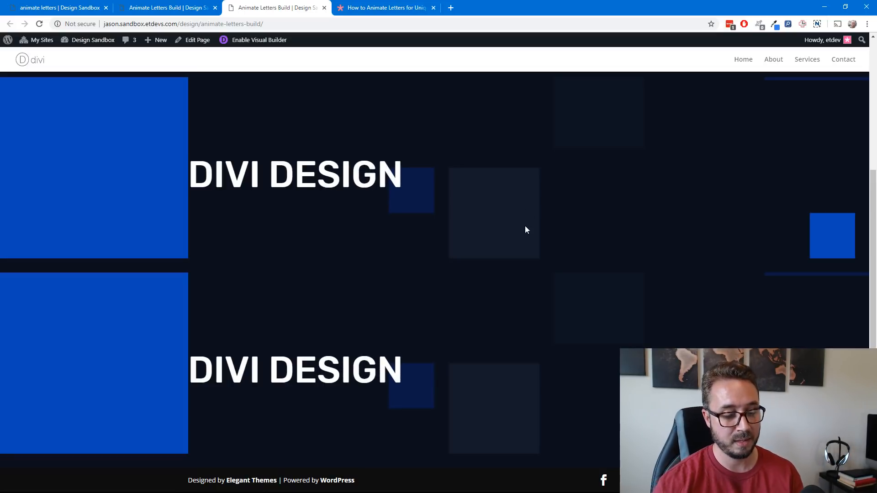
{"action": "key", "text": "F5"}
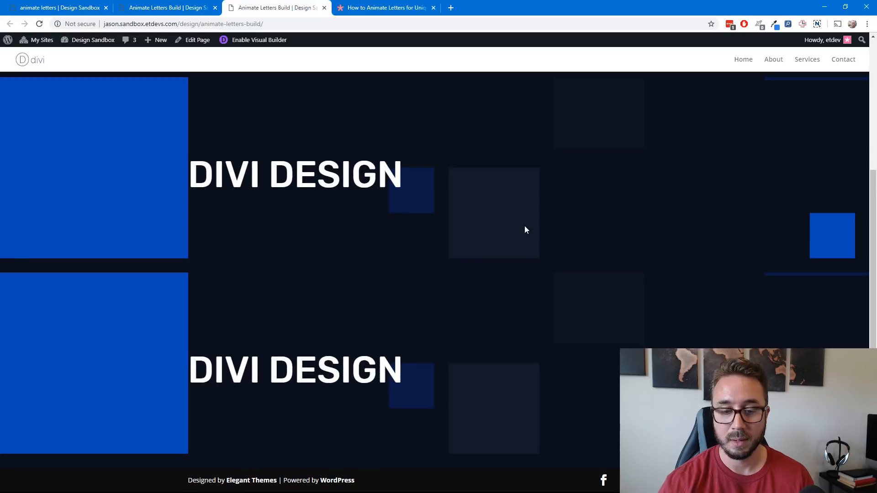
{"action": "key", "text": "F5"}
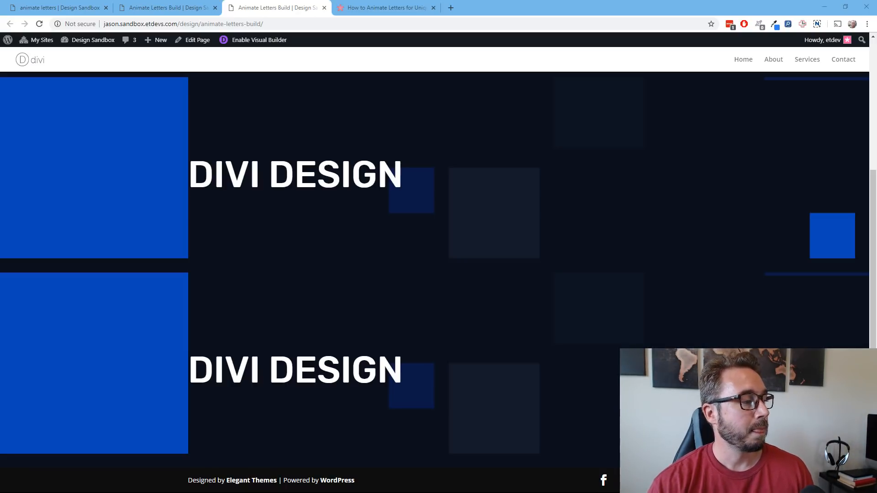
{"action": "left_click", "coordinate": [289, 8]}
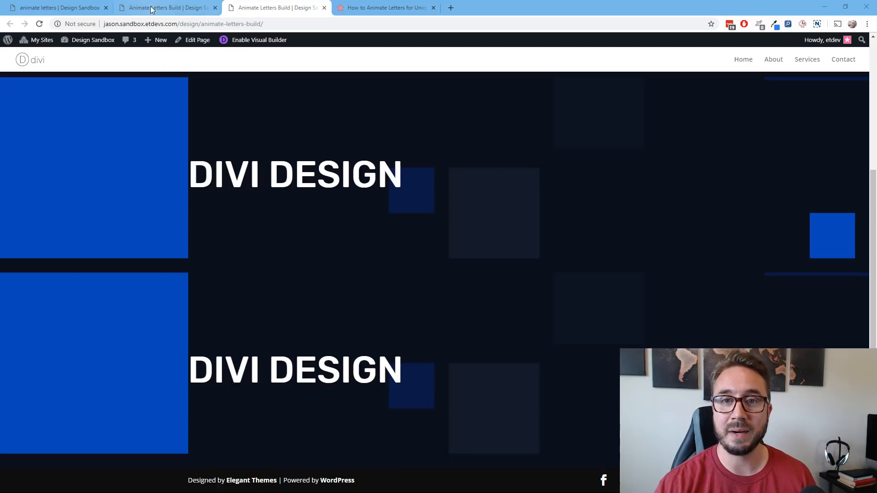
{"action": "left_click", "coordinate": [289, 5]}
{"action": "left_click", "coordinate": [198, 5]}
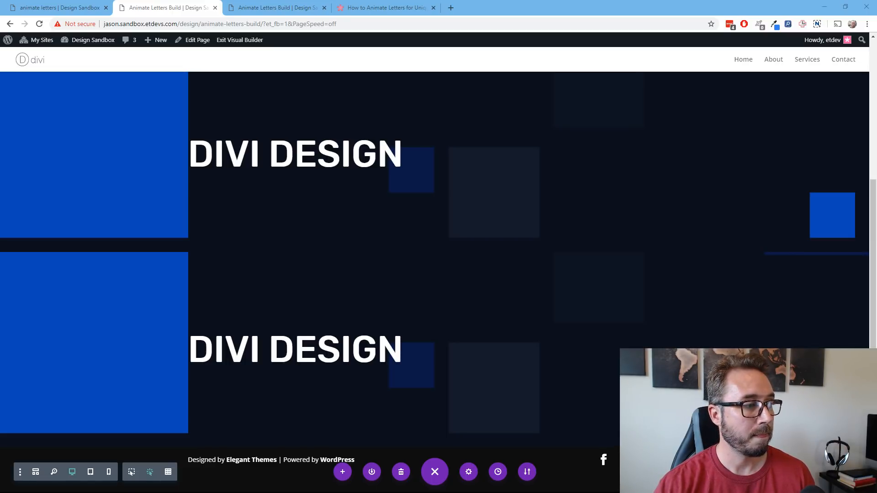
Duplicate the first DIVI DESIGN section at the top of the page
{"action": "scroll", "coordinate": [156, 278], "scroll_direction": "up", "scroll_amount": 1}
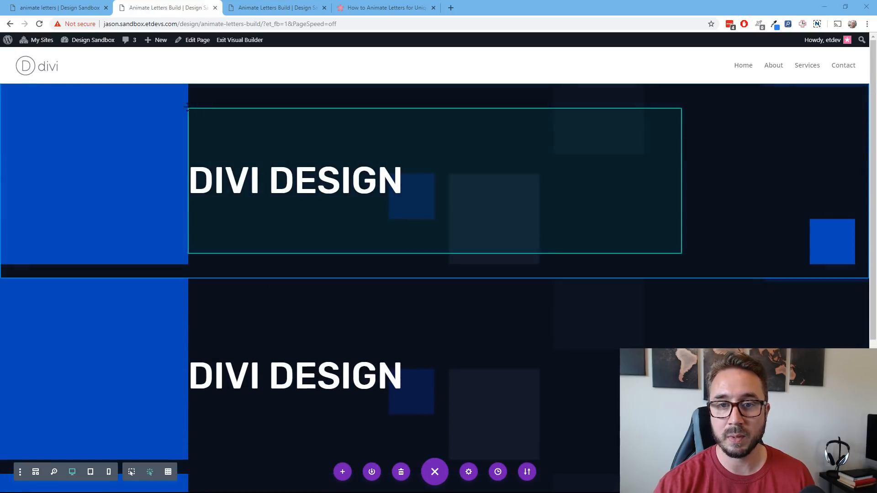
{"action": "left_click", "coordinate": [175, 96]}
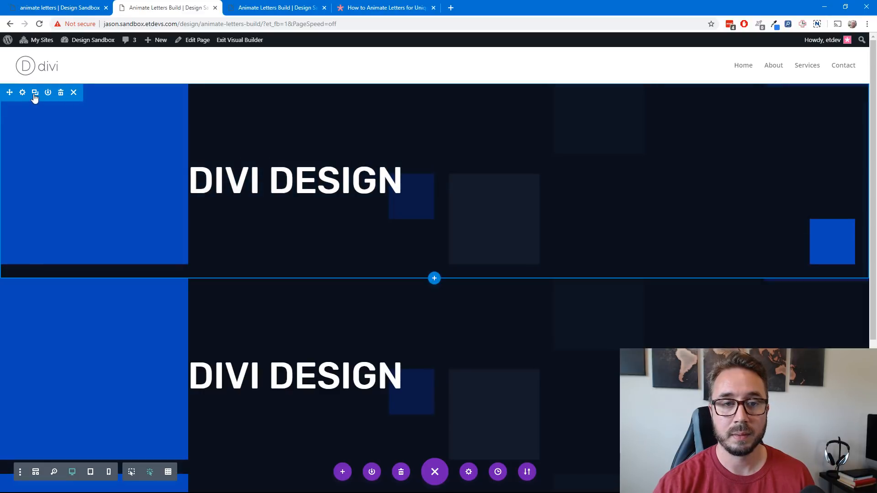
{"action": "left_click", "coordinate": [35, 93]}
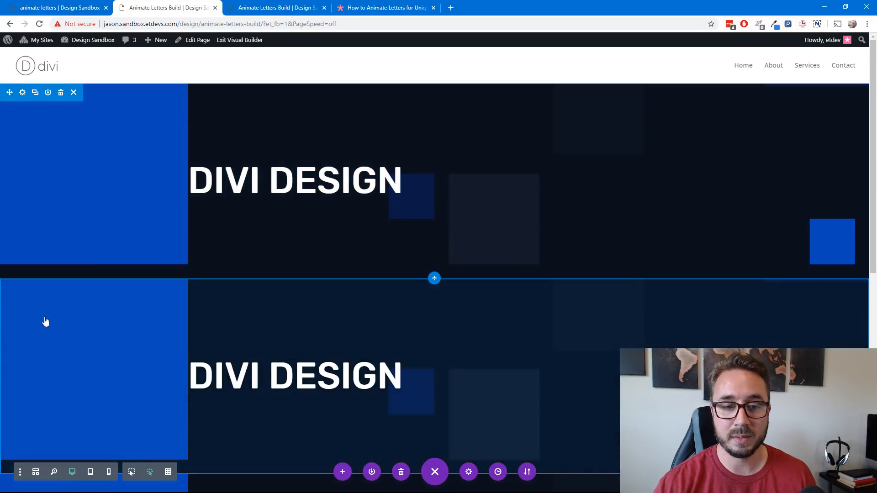
Give the second section a custom top margin of 80vw and save the section settings
{"action": "left_click", "coordinate": [25, 287]}
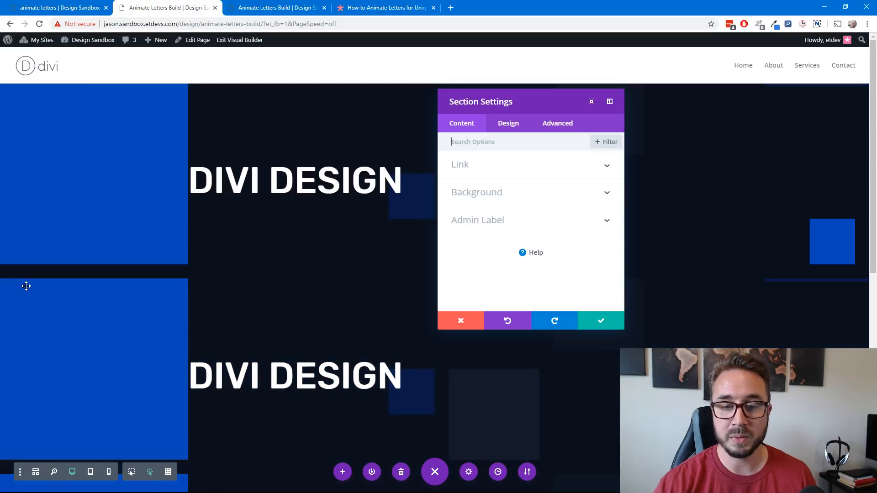
{"action": "left_click", "coordinate": [502, 126]}
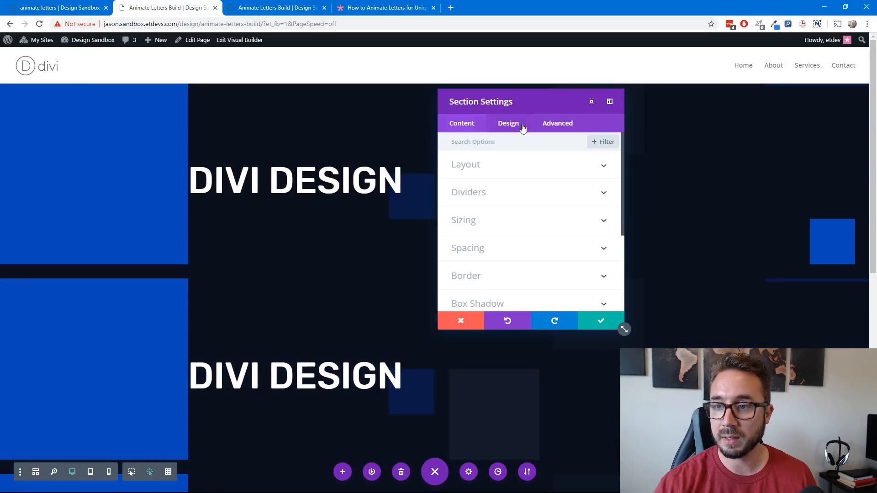
{"action": "left_click", "coordinate": [516, 247]}
{"action": "left_click", "coordinate": [466, 178]}
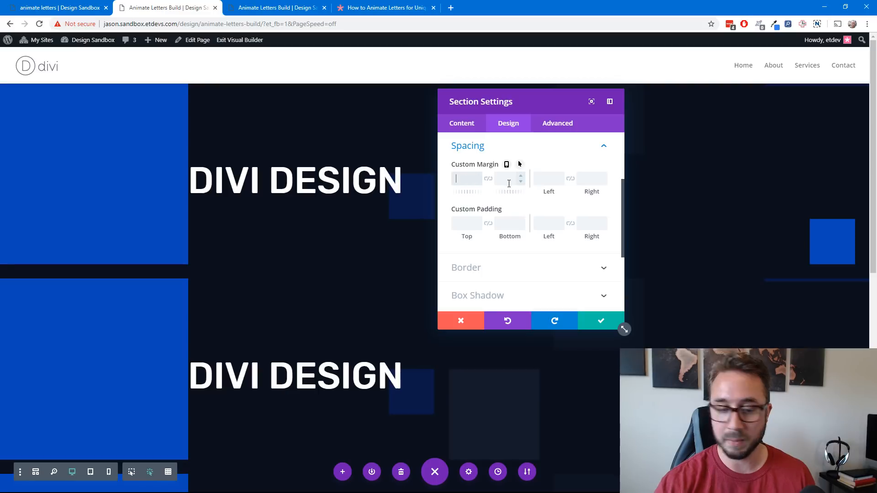
{"action": "type", "text": "80vw"}
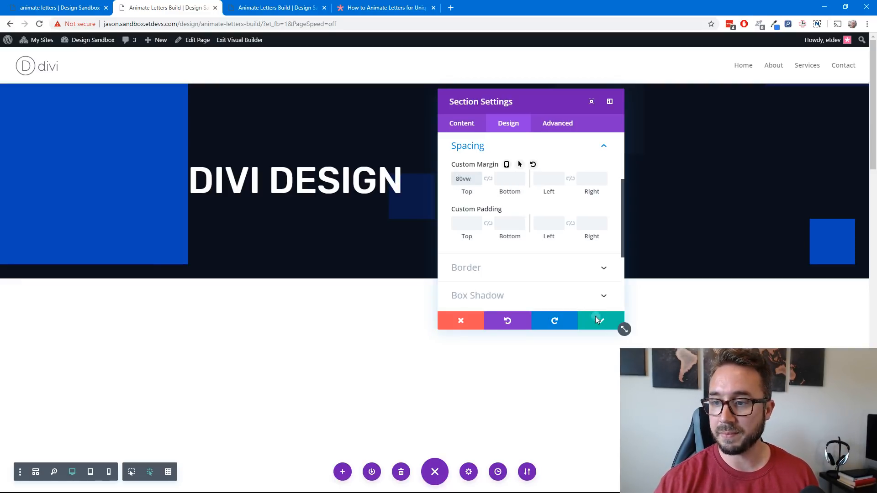
{"action": "left_click", "coordinate": [595, 318]}
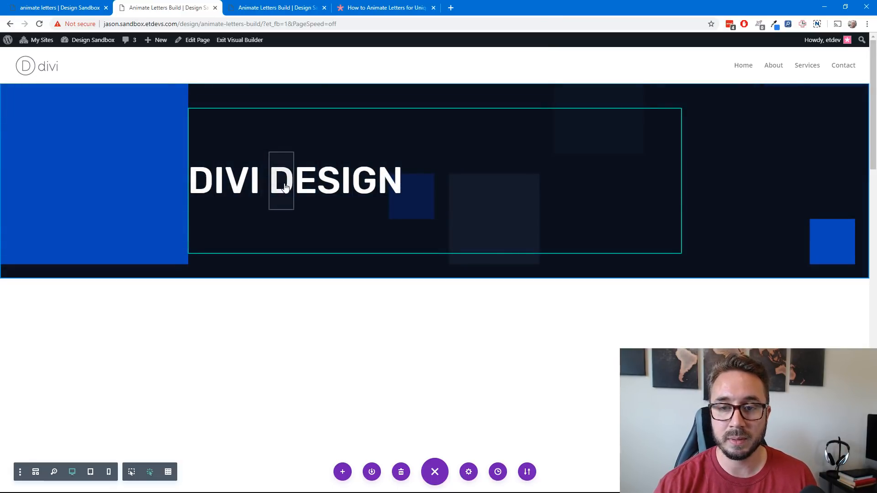
In wireframe view, delete the first five text modules of the top section's row so only the DESIGN letters remain
{"action": "mouse_move", "coordinate": [284, 183]}
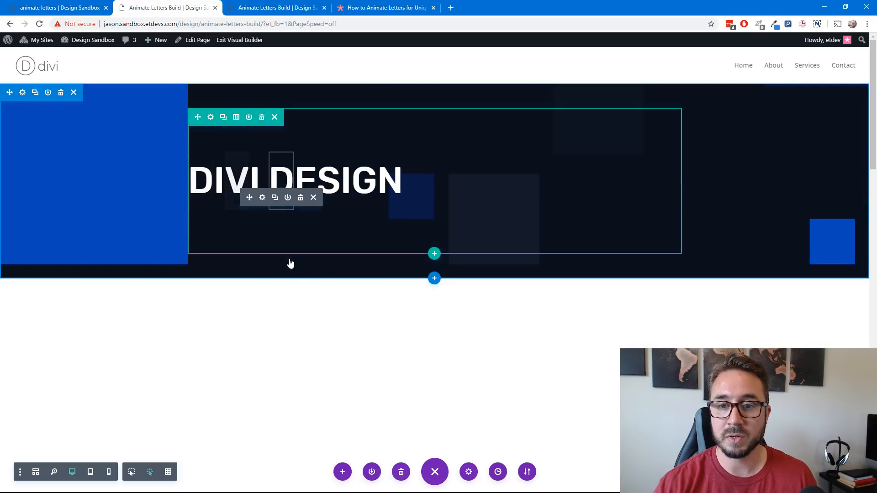
{"action": "left_click", "coordinate": [36, 473]}
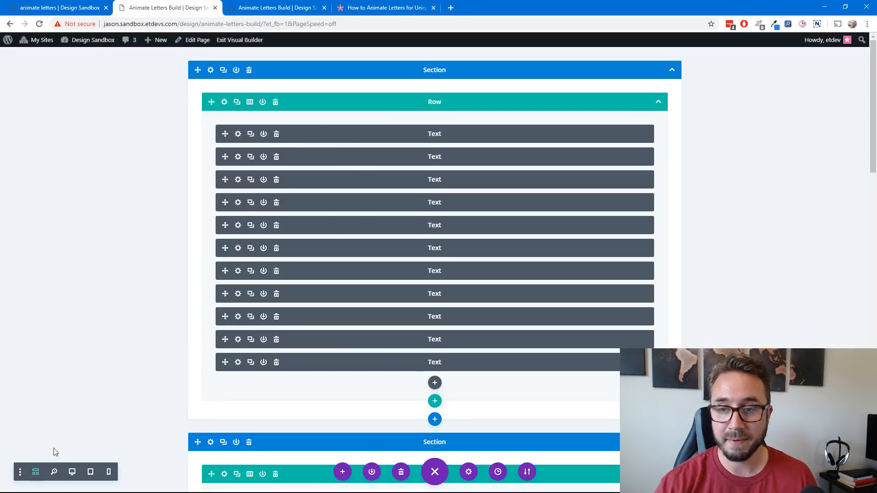
{"action": "left_click", "coordinate": [277, 134]}
{"action": "left_click", "coordinate": [276, 134]}
{"action": "left_click", "coordinate": [276, 134]}
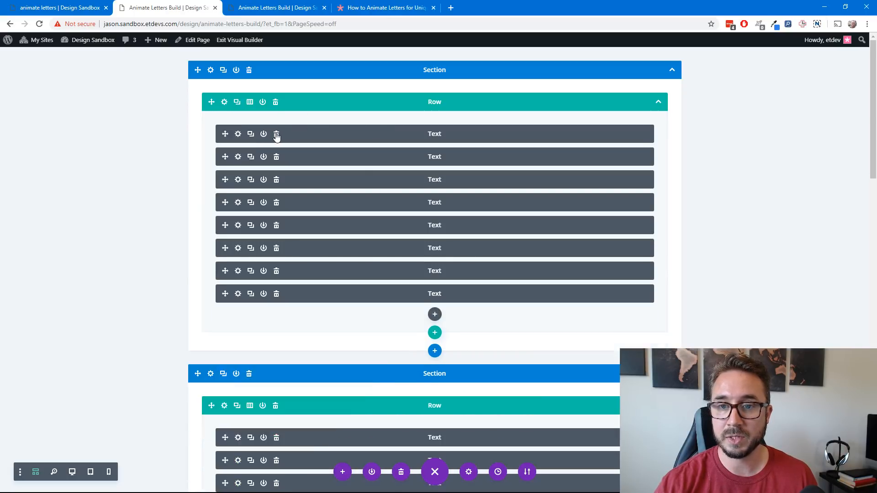
{"action": "left_click", "coordinate": [276, 133]}
{"action": "left_click", "coordinate": [277, 134]}
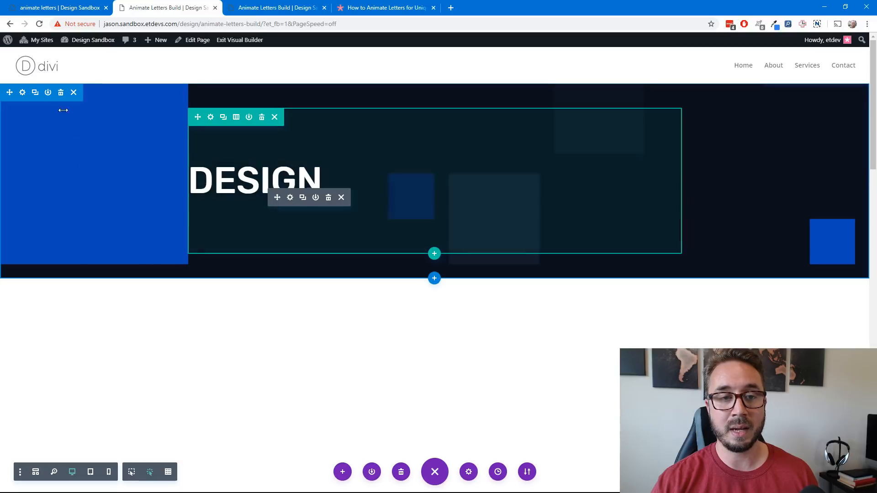
Set the top section's horizontal and vertical overflow to Hidden and save the section settings
{"action": "left_click", "coordinate": [22, 93]}
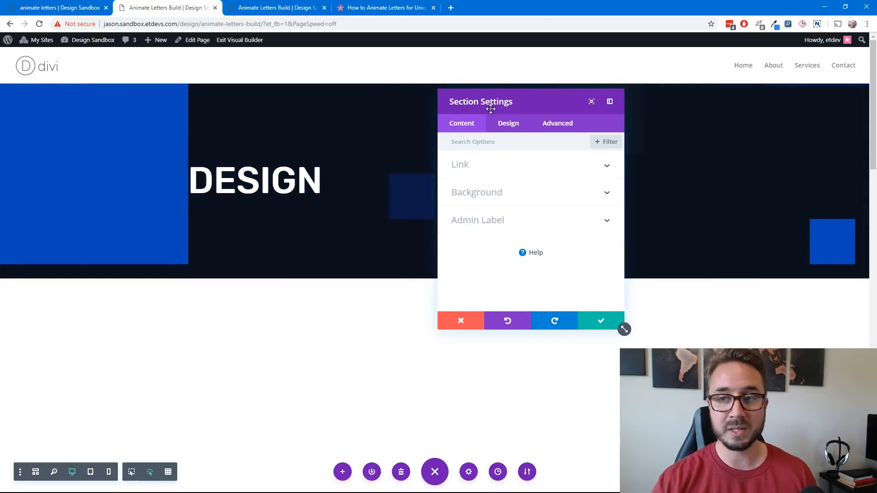
{"action": "left_click_drag", "start_coordinate": [540, 104], "coordinate": [538, 68]}
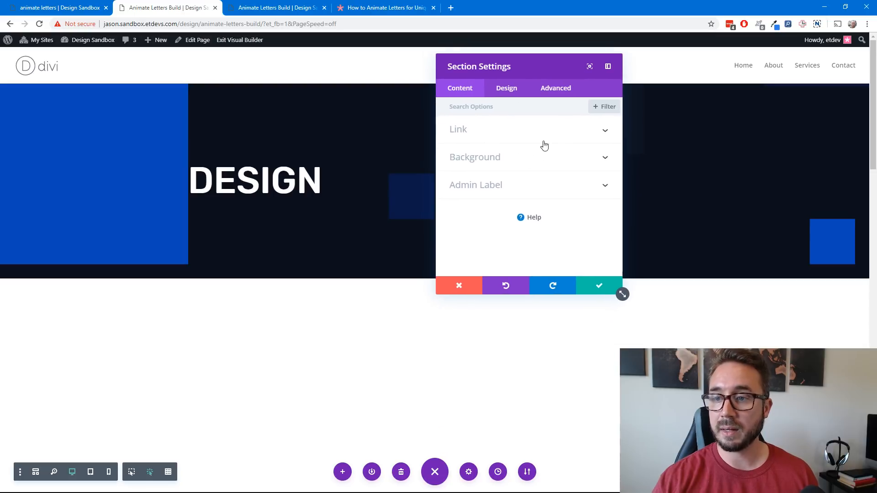
{"action": "left_click", "coordinate": [508, 91]}
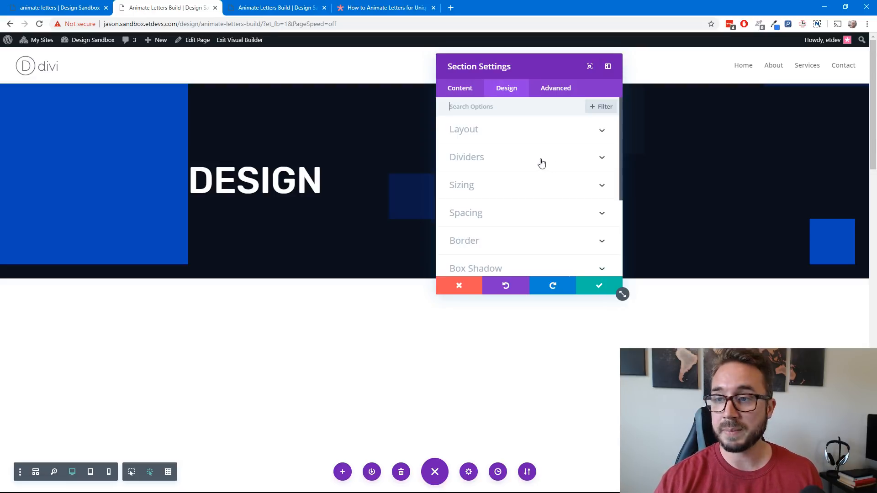
{"action": "scroll", "coordinate": [540, 162], "scroll_direction": "down", "scroll_amount": 3}
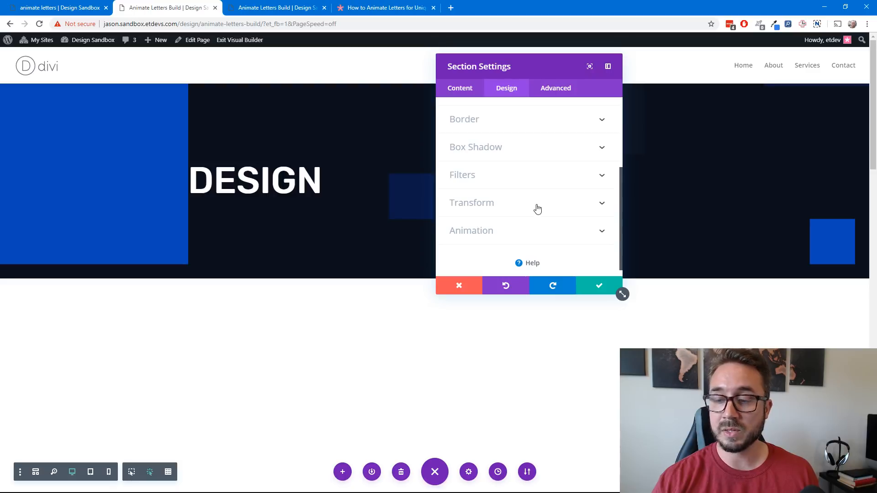
{"action": "scroll", "coordinate": [535, 182], "scroll_direction": "up", "scroll_amount": 3}
{"action": "left_click", "coordinate": [548, 89]}
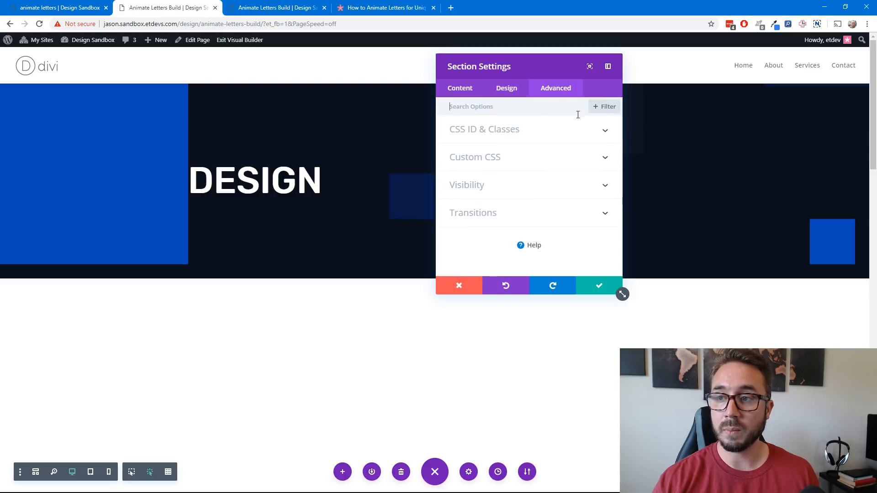
{"action": "left_click", "coordinate": [531, 190]}
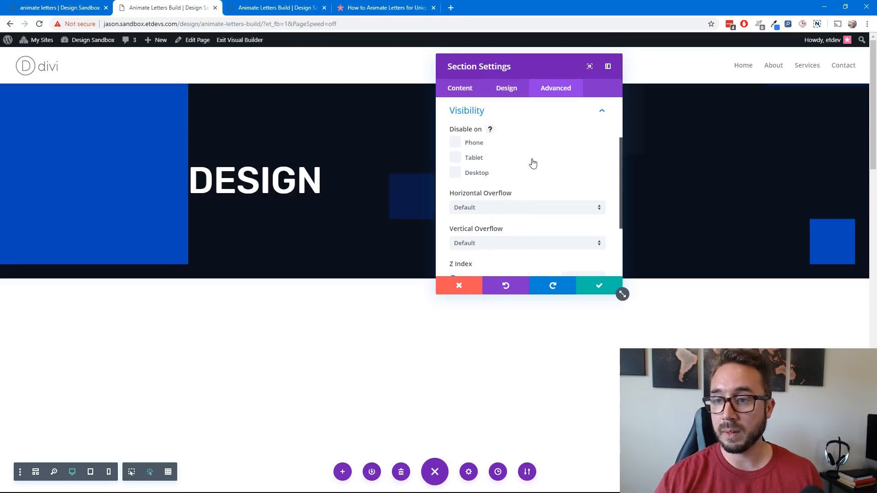
{"action": "scroll", "coordinate": [533, 165], "scroll_direction": "up", "scroll_amount": 3}
{"action": "scroll", "coordinate": [532, 164], "scroll_direction": "down", "scroll_amount": 5}
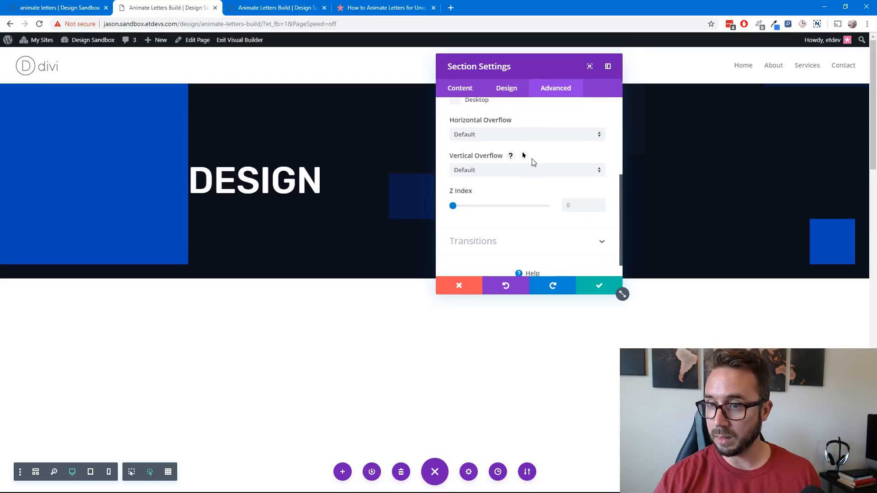
{"action": "scroll", "coordinate": [533, 163], "scroll_direction": "up", "scroll_amount": 2}
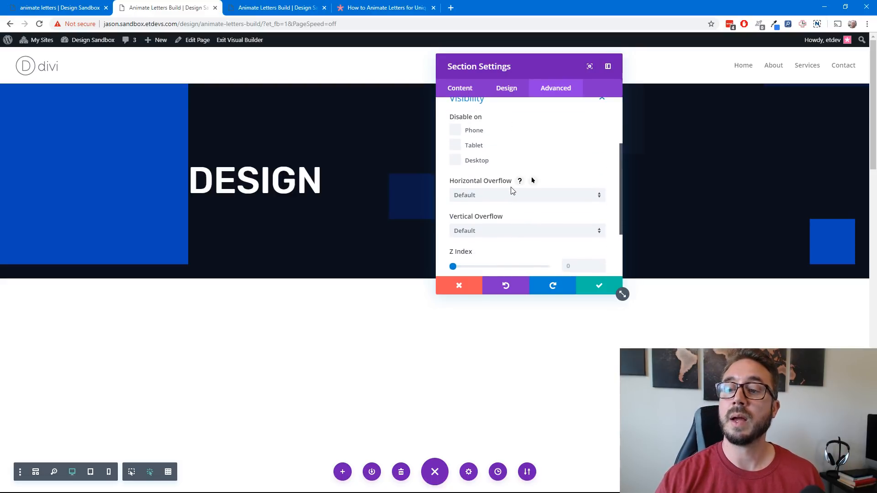
{"action": "left_click", "coordinate": [517, 196]}
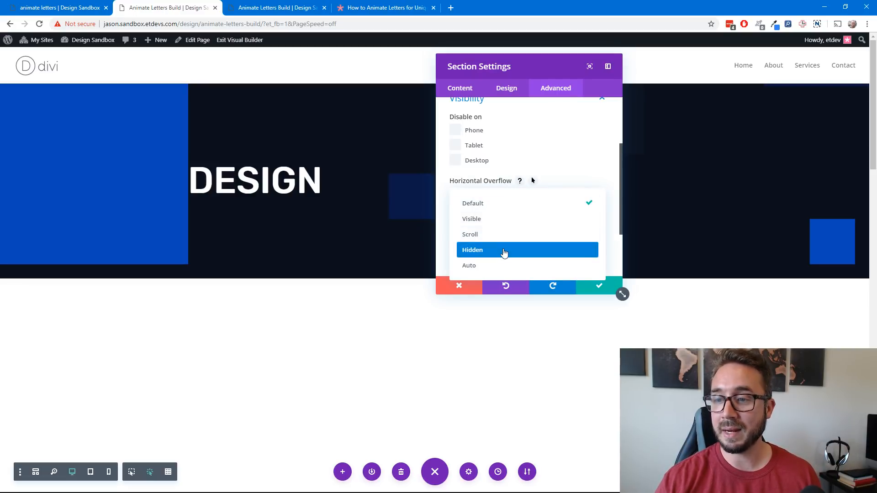
{"action": "left_click", "coordinate": [504, 251]}
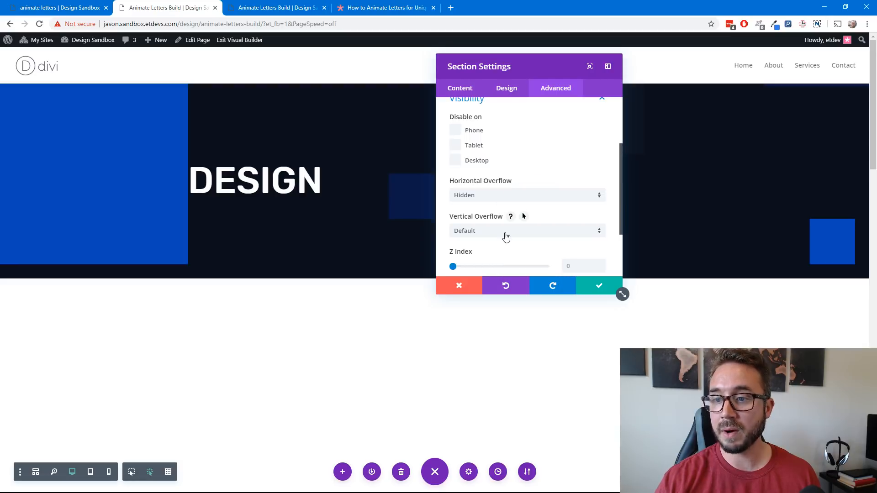
{"action": "left_click", "coordinate": [505, 234]}
{"action": "left_click", "coordinate": [508, 285]}
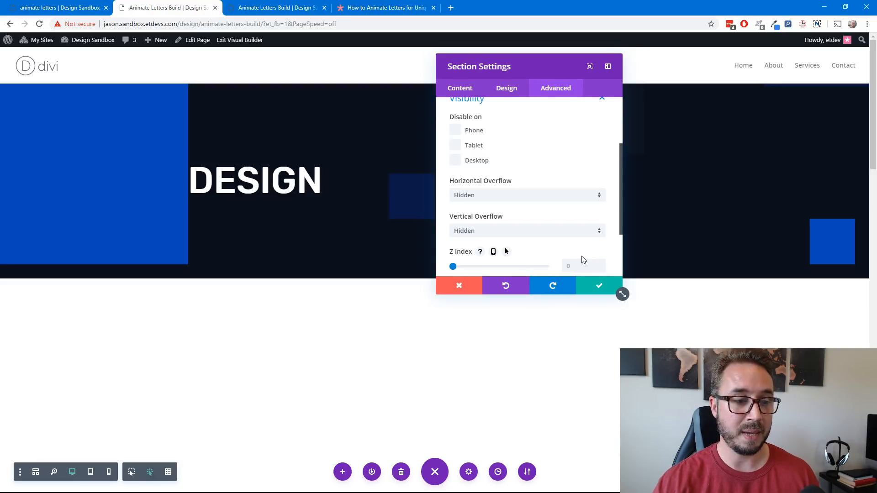
{"action": "left_click", "coordinate": [605, 287]}
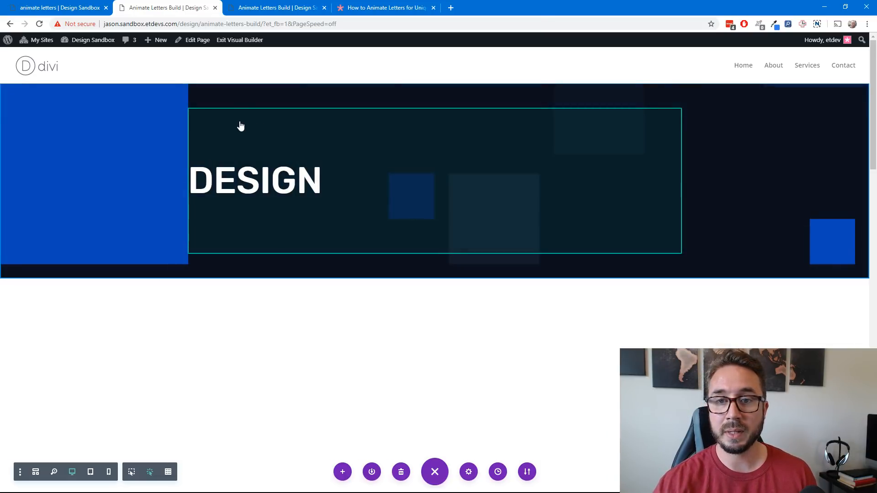
Add justify-content: center; below display:flex; in the top row's Column Main Element CSS and save the row settings
{"action": "left_click", "coordinate": [211, 118]}
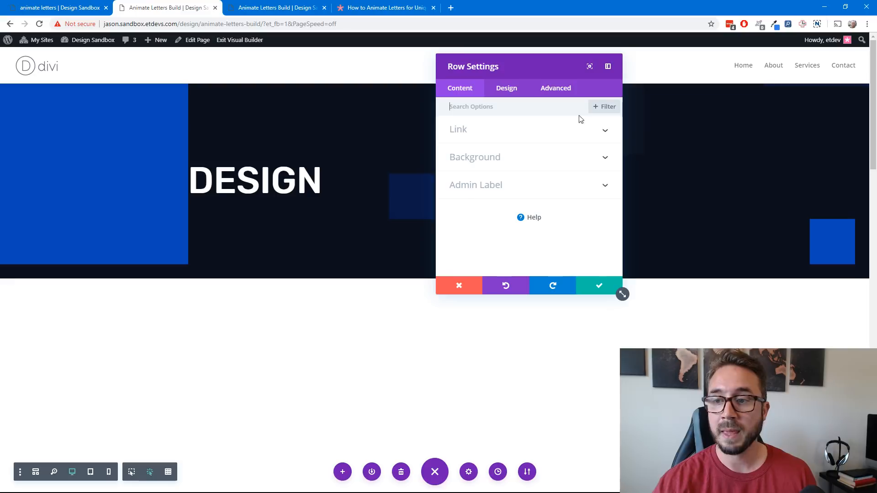
{"action": "left_click", "coordinate": [570, 89]}
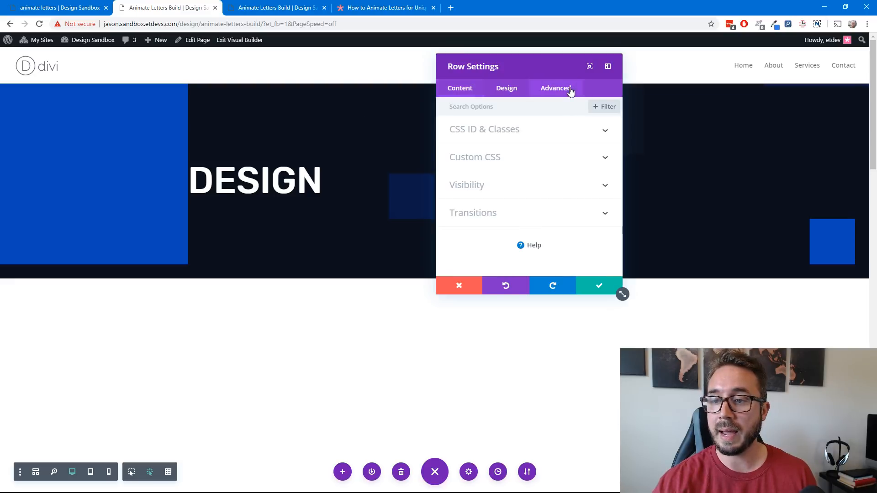
{"action": "left_click", "coordinate": [518, 169]}
{"action": "scroll", "coordinate": [532, 196], "scroll_direction": "down", "scroll_amount": 5}
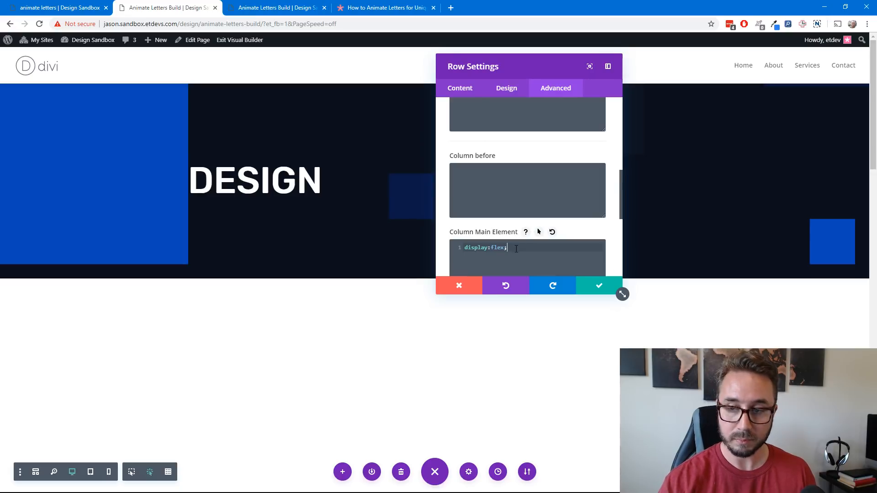
{"action": "key", "text": "Return"}
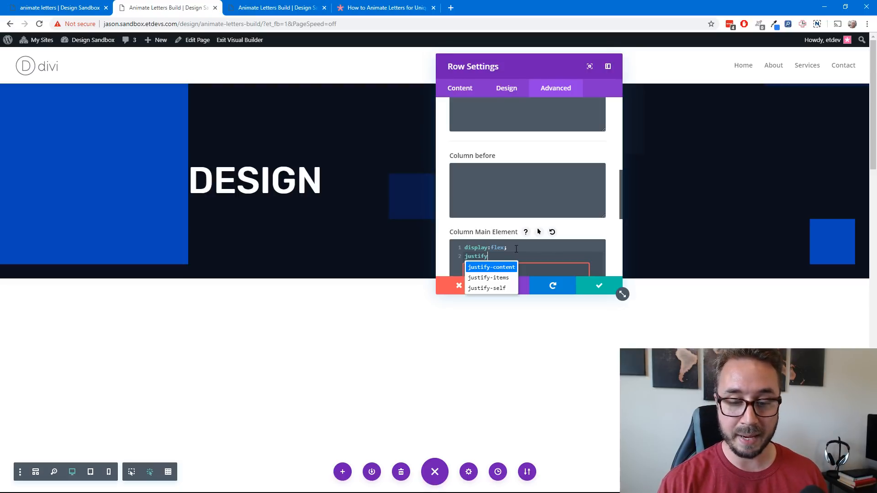
{"action": "type", "text": "-content:"}
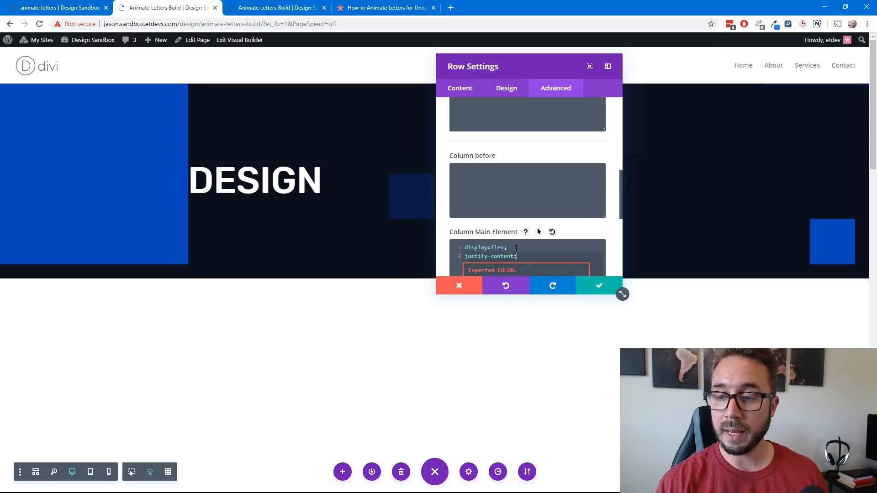
{"action": "type", "text": " center;"}
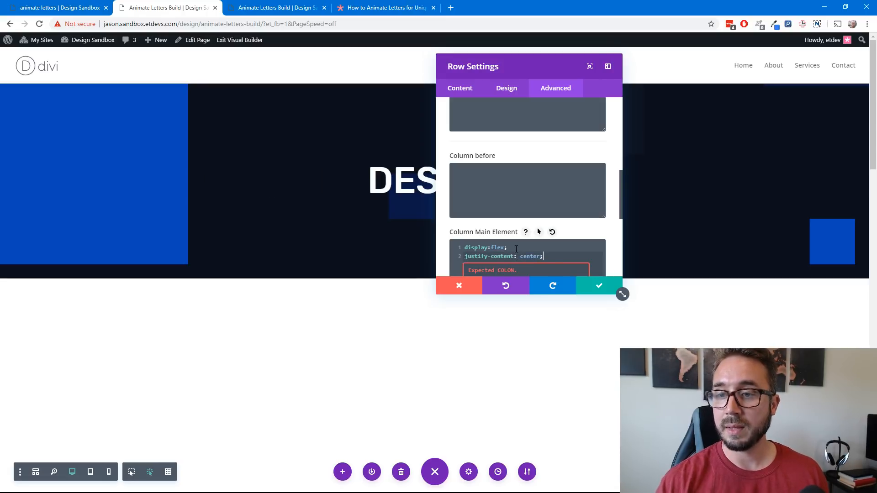
{"action": "left_click_drag", "start_coordinate": [540, 72], "coordinate": [735, 75]}
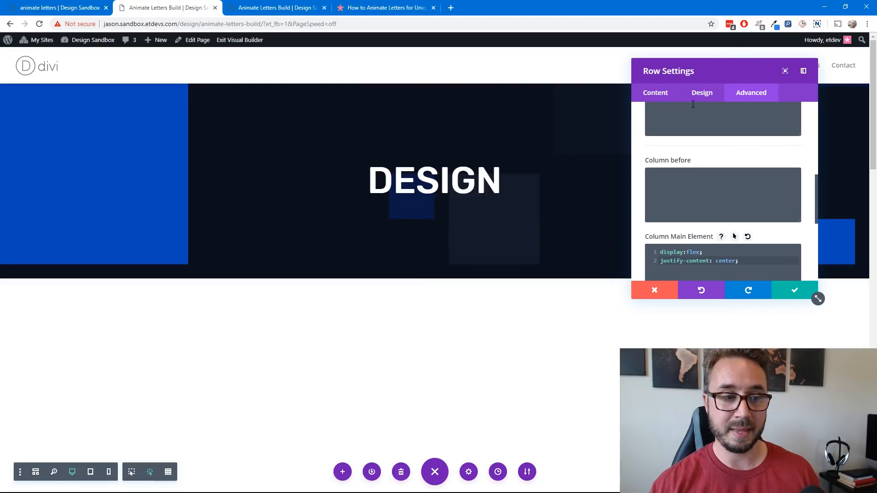
{"action": "scroll", "coordinate": [698, 161], "scroll_direction": "down", "scroll_amount": 1}
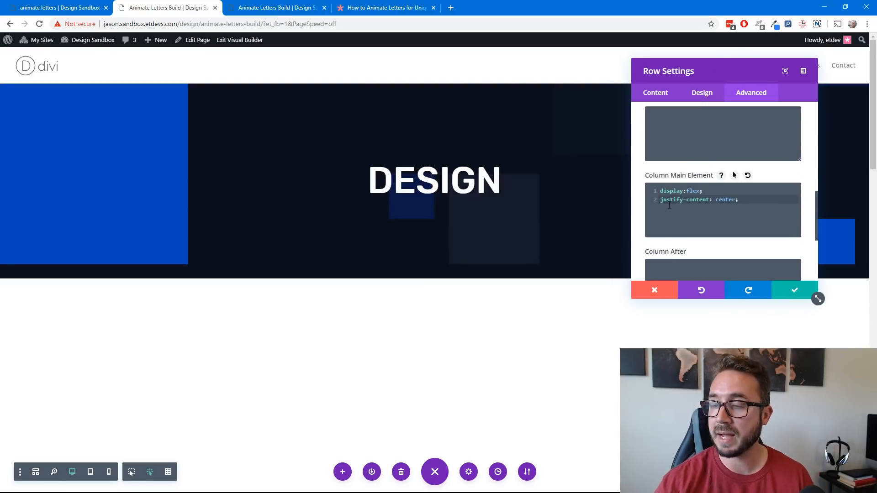
{"action": "left_click", "coordinate": [794, 290]}
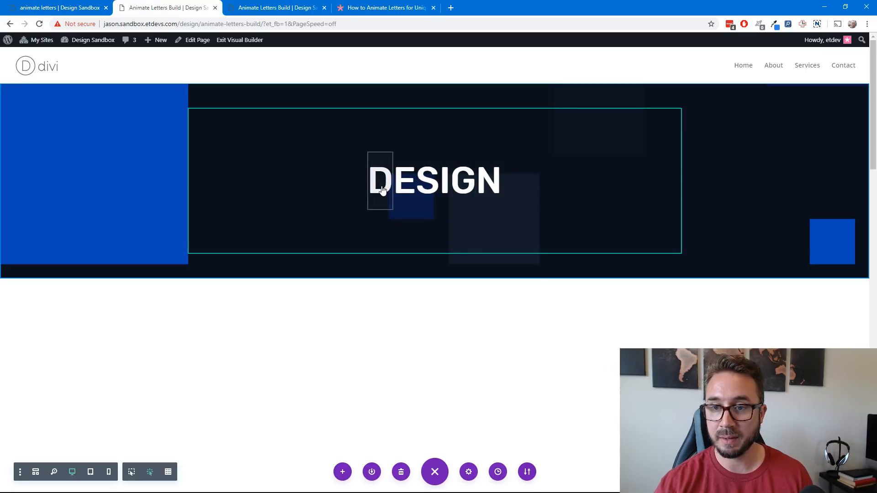
Select all six DESIGN letter modules together and set their left and right custom margins to 3%
{"action": "mouse_move", "coordinate": [383, 190]}
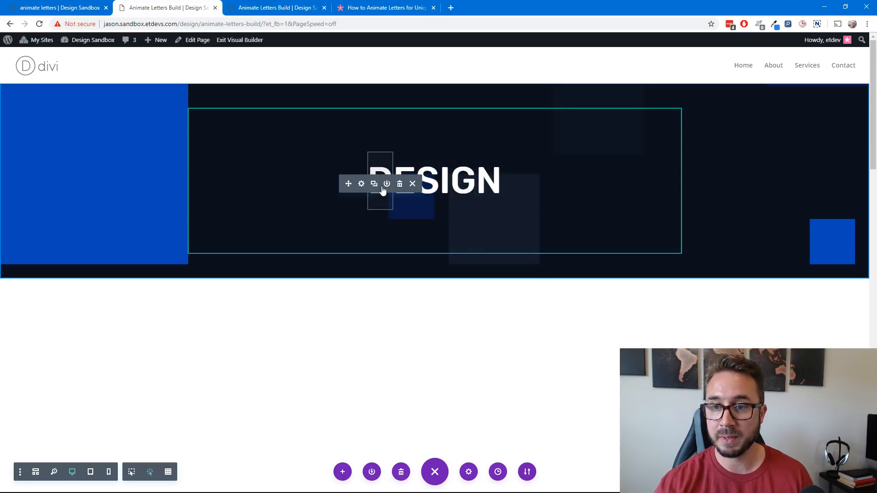
{"action": "left_click", "coordinate": [489, 184]}
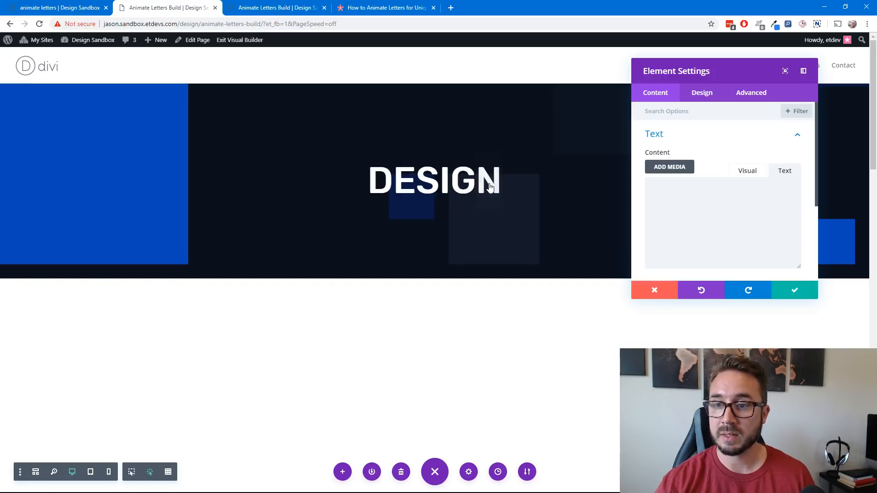
{"action": "left_click", "coordinate": [708, 93]}
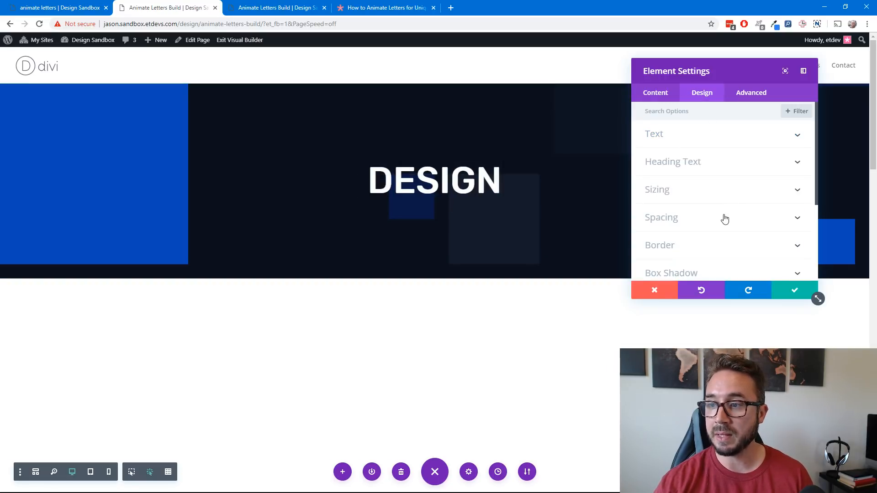
{"action": "left_click", "coordinate": [723, 218]}
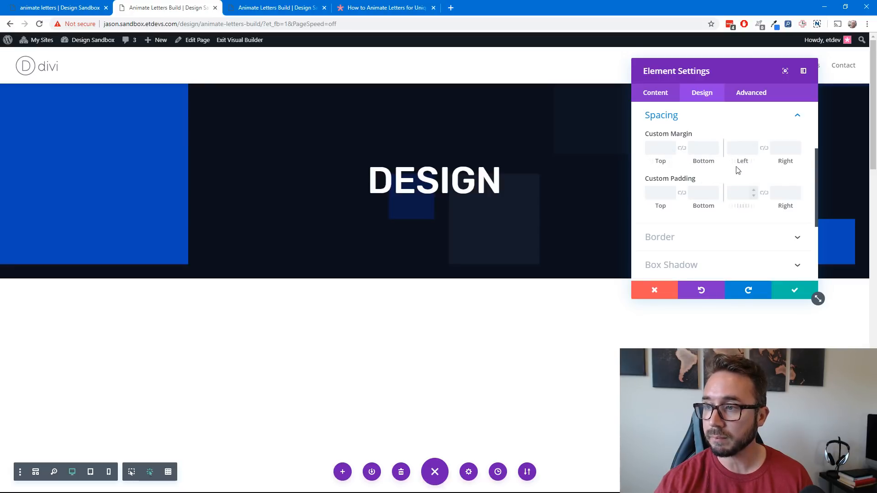
{"action": "left_click", "coordinate": [740, 150]}
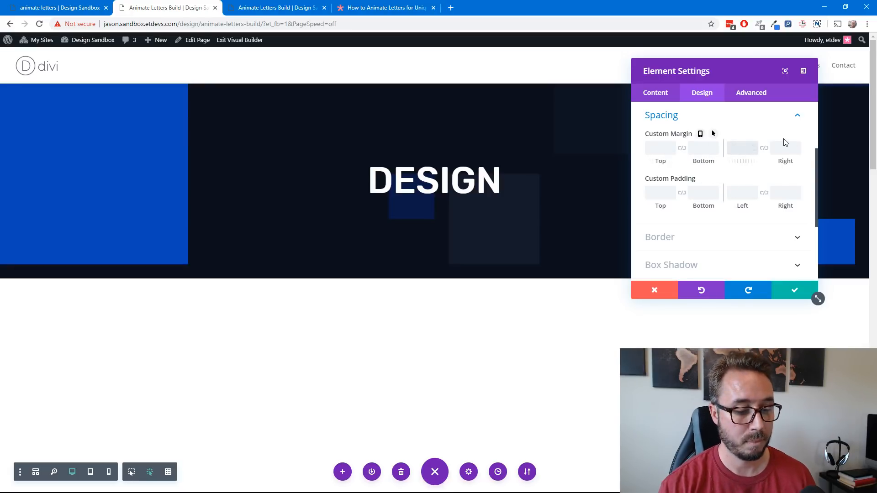
{"action": "type", "text": "3%"}
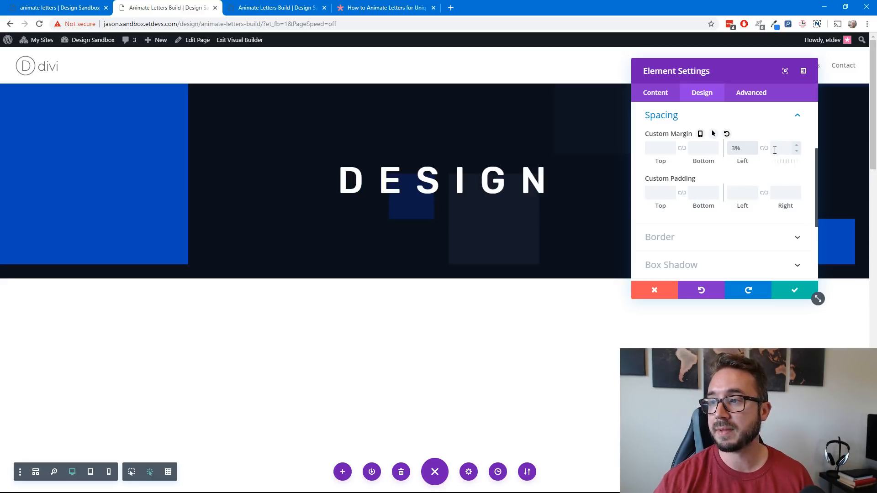
{"action": "left_click", "coordinate": [768, 149]}
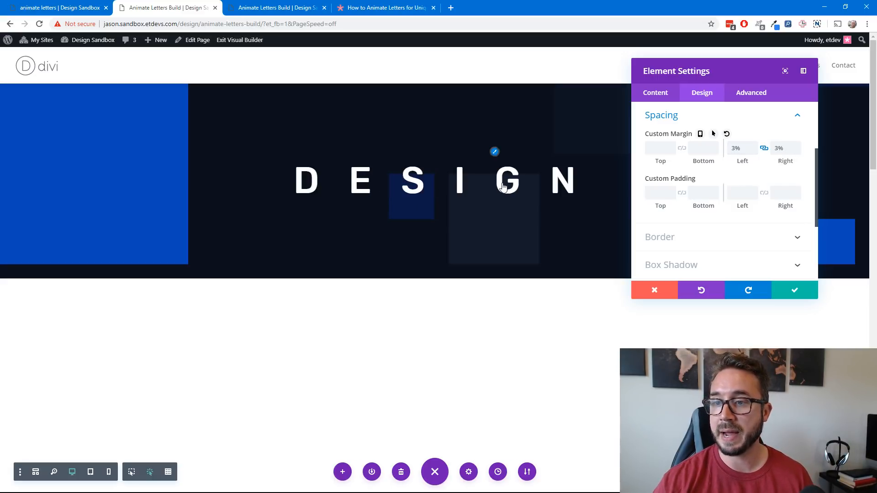
{"action": "scroll", "coordinate": [326, 268], "scroll_direction": "down", "scroll_amount": 1}
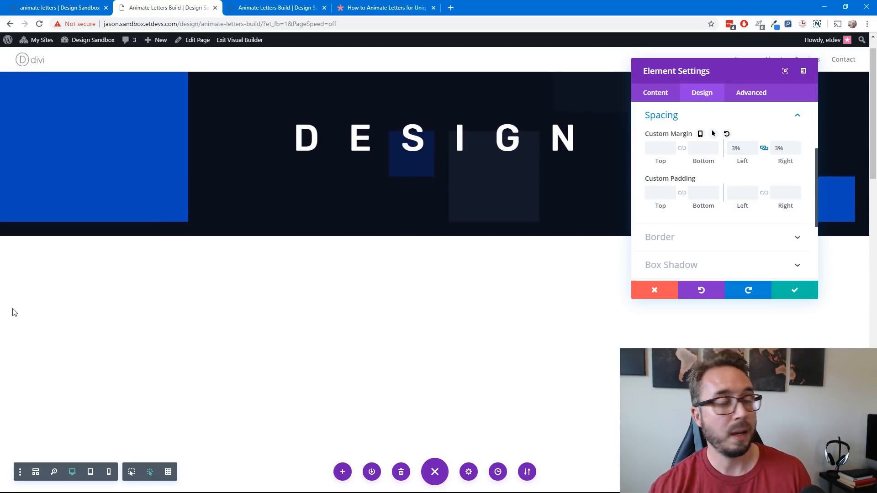
Give the selected letter modules a 1px white border on all sides
{"action": "left_click", "coordinate": [728, 237]}
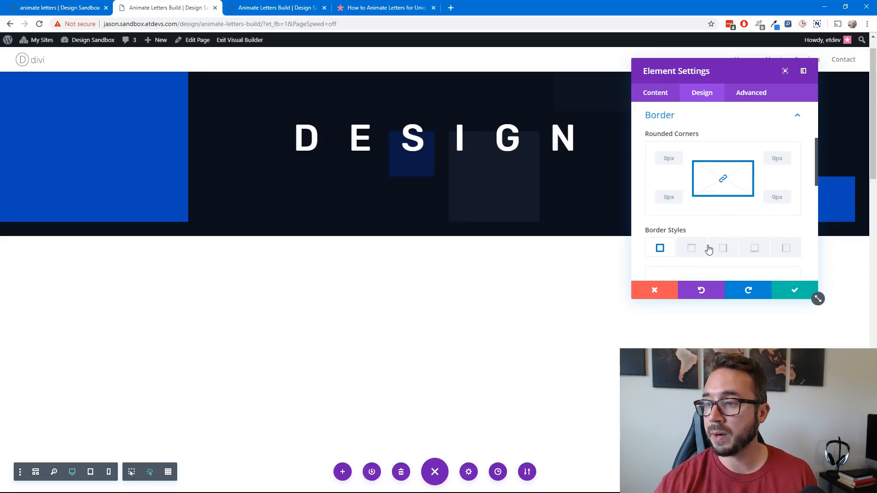
{"action": "scroll", "coordinate": [692, 248], "scroll_direction": "down", "scroll_amount": 3}
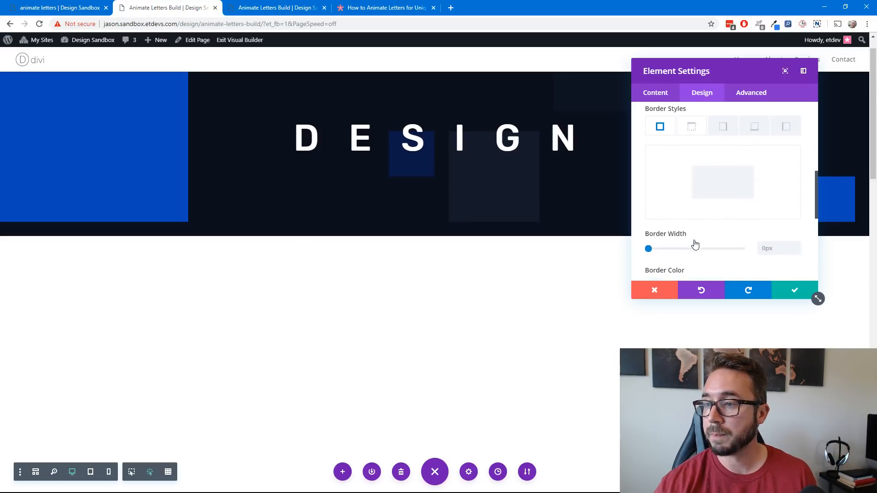
{"action": "left_click", "coordinate": [798, 245]}
{"action": "scroll", "coordinate": [748, 227], "scroll_direction": "up", "scroll_amount": 1}
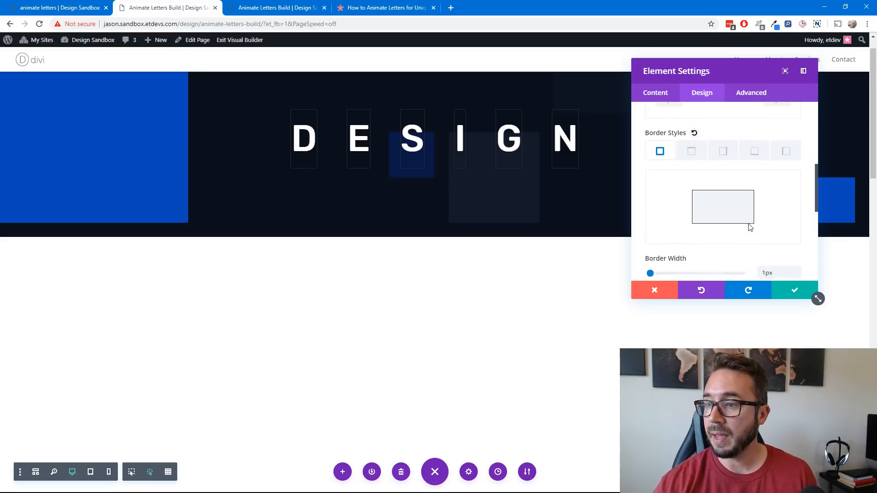
{"action": "scroll", "coordinate": [750, 227], "scroll_direction": "down", "scroll_amount": 3}
{"action": "left_click", "coordinate": [693, 232]}
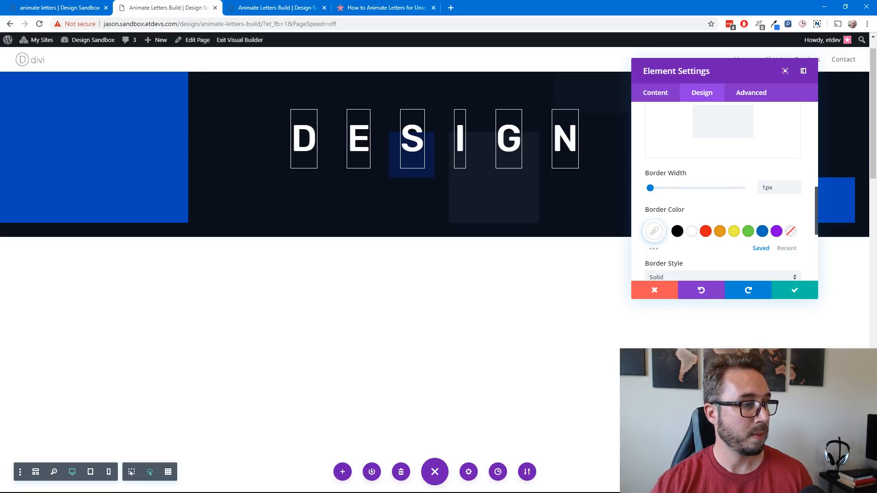
Set the selected letters' slide animation duration to 2000ms and its delay to 100ms
{"action": "scroll", "coordinate": [771, 210], "scroll_direction": "down", "scroll_amount": 4}
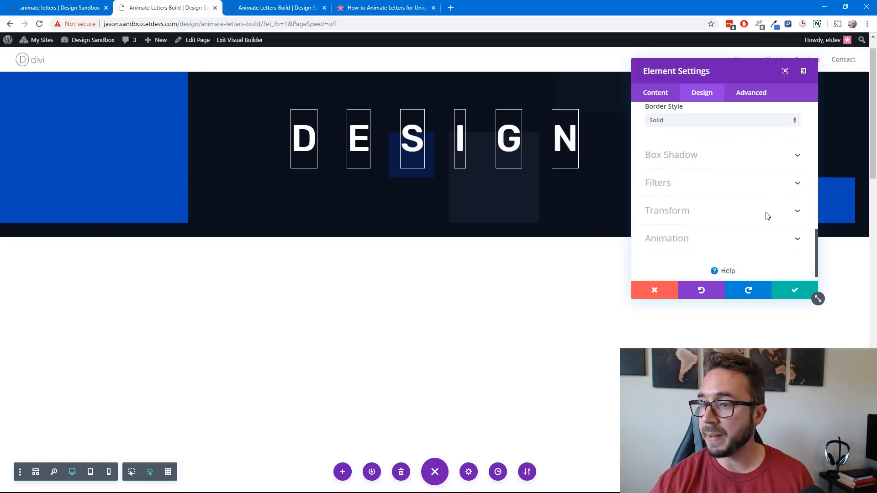
{"action": "left_click", "coordinate": [720, 223]}
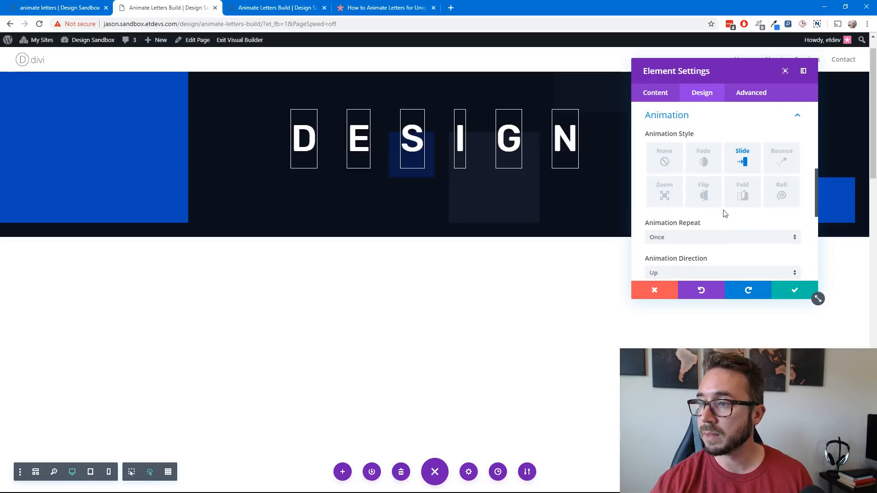
{"action": "scroll", "coordinate": [709, 233], "scroll_direction": "down", "scroll_amount": 2}
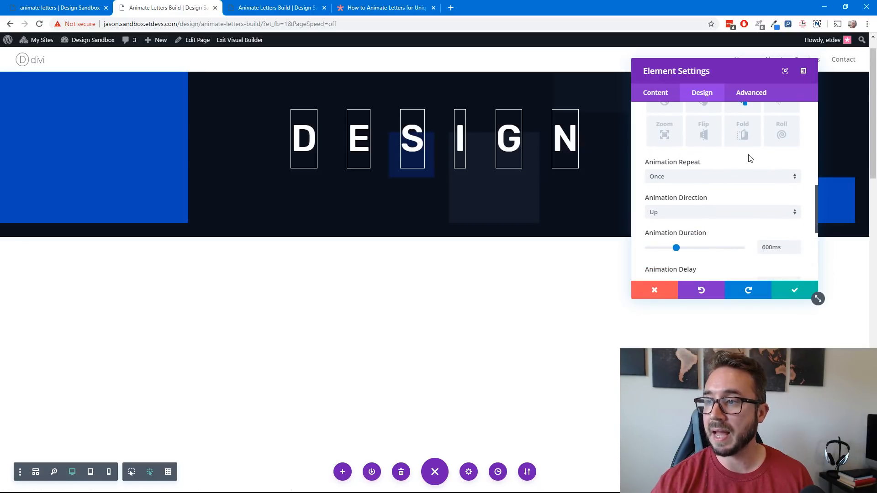
{"action": "scroll", "coordinate": [749, 147], "scroll_direction": "up", "scroll_amount": 1}
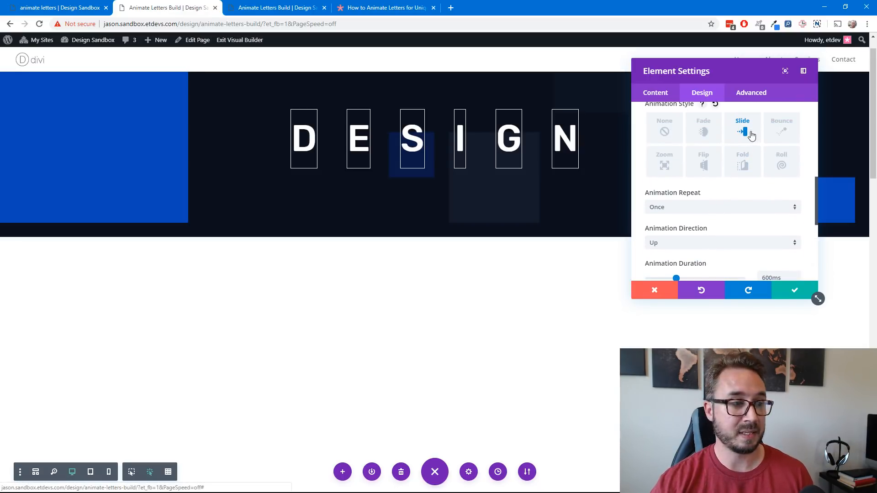
{"action": "scroll", "coordinate": [730, 185], "scroll_direction": "down", "scroll_amount": 2}
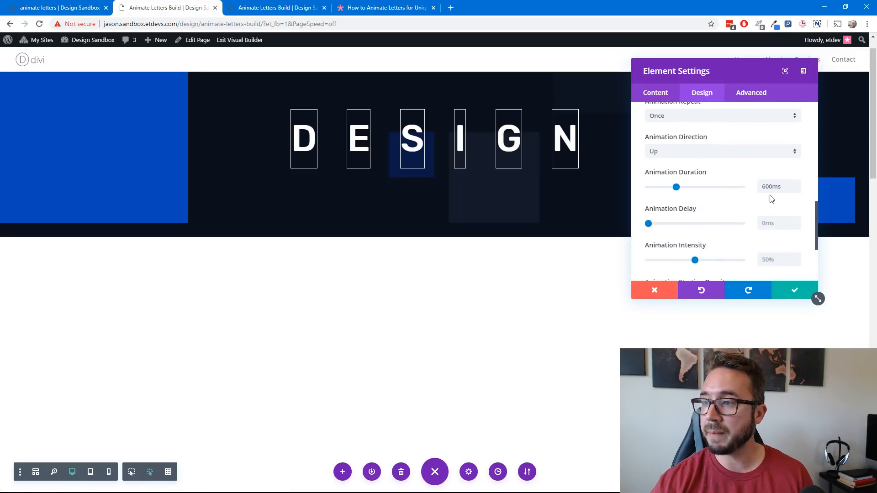
{"action": "left_click_drag", "start_coordinate": [785, 186], "coordinate": [754, 190]}
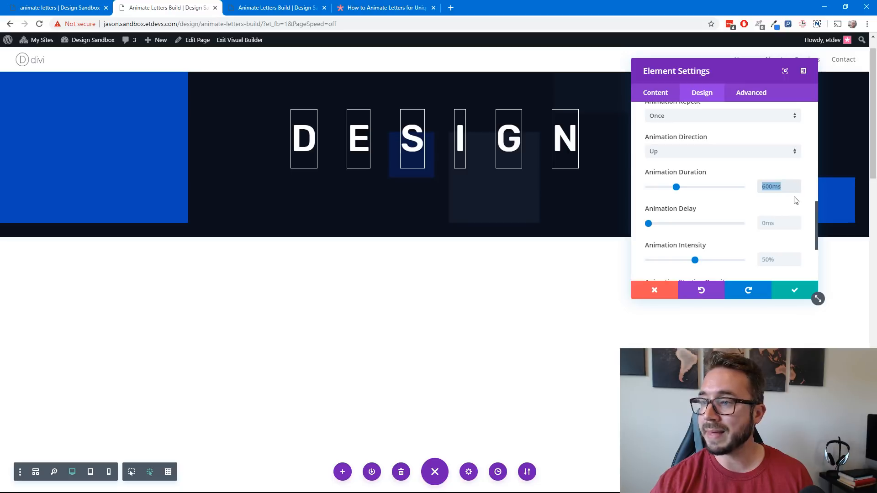
{"action": "type", "text": "200"}
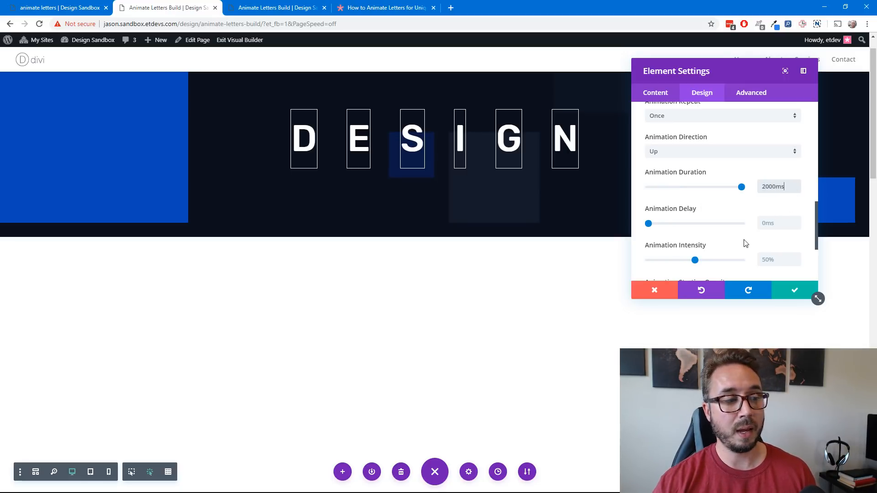
{"action": "left_click", "coordinate": [773, 223]}
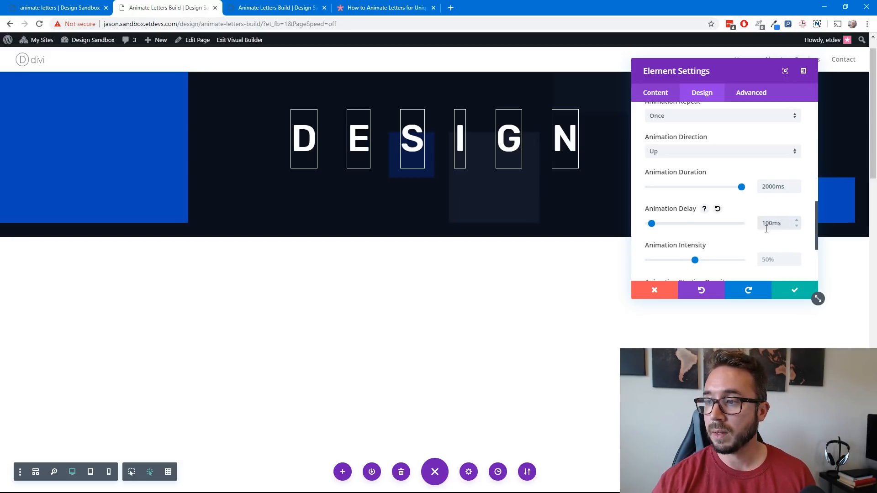
Set the selected letters' animation intensity to 300% and the animation speed curve to Linear
{"action": "scroll", "coordinate": [724, 219], "scroll_direction": "down", "scroll_amount": 2}
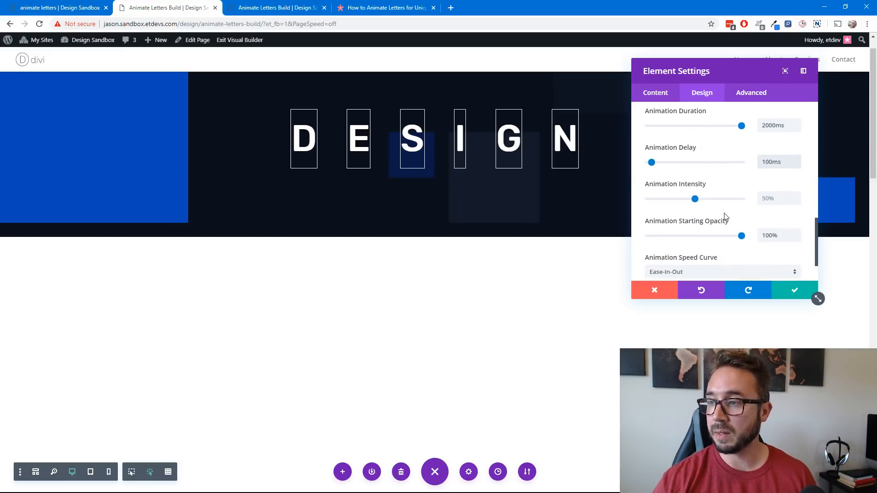
{"action": "left_click", "coordinate": [793, 200]}
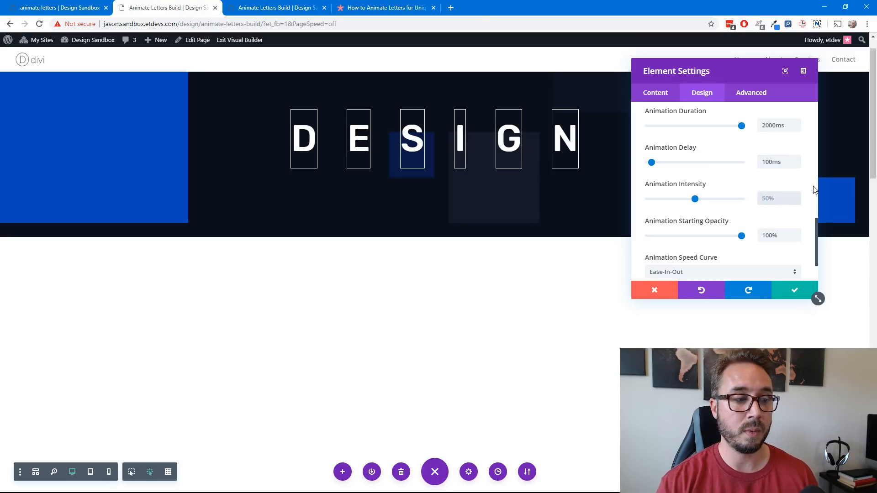
{"action": "type", "text": "300"}
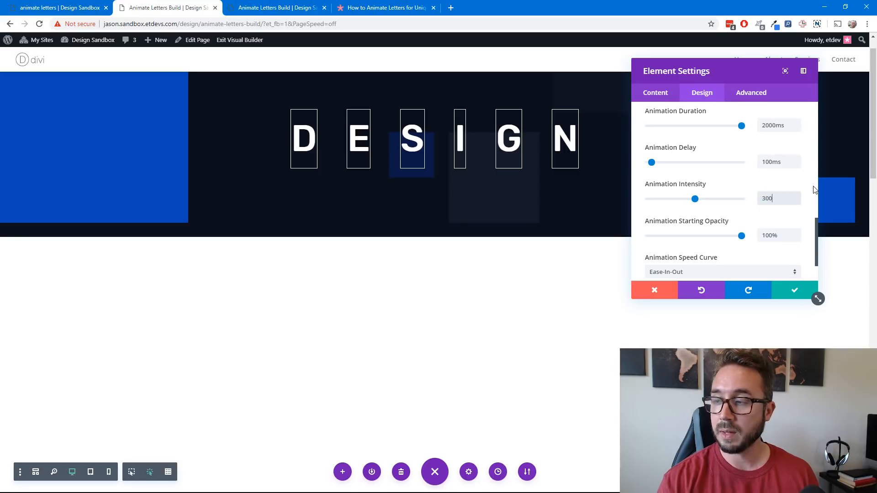
{"action": "type", "text": "%"}
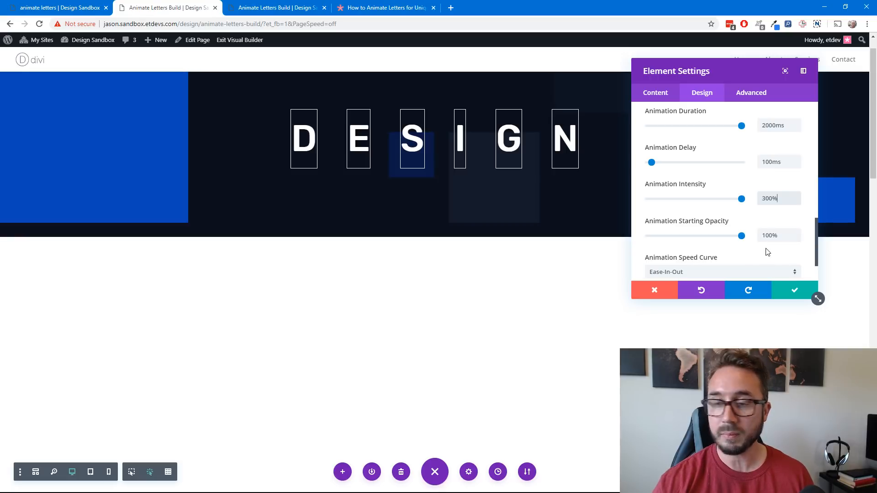
{"action": "scroll", "coordinate": [767, 251], "scroll_direction": "down", "scroll_amount": 1}
{"action": "left_click", "coordinate": [738, 223]}
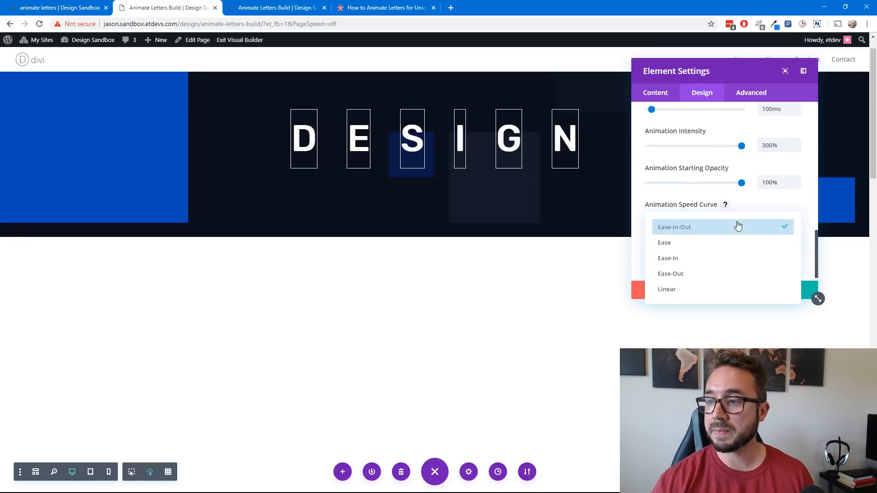
{"action": "left_click", "coordinate": [720, 289]}
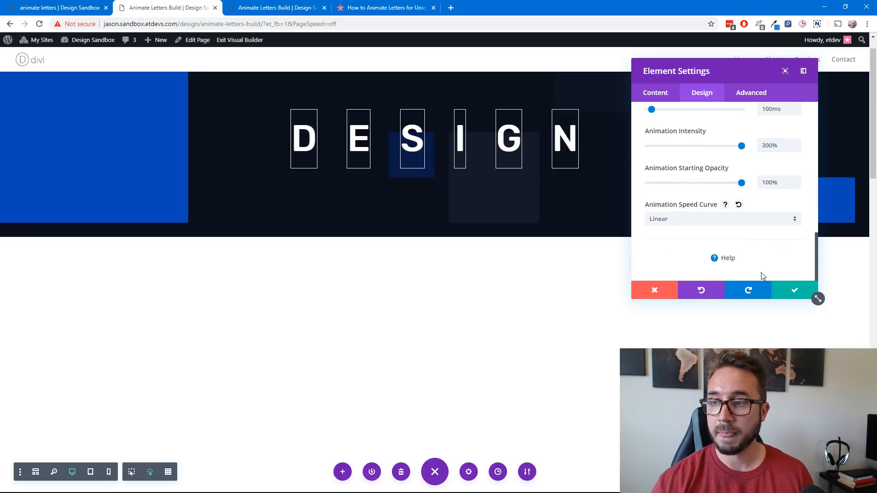
Set the width of the selected DESIGN letter modules to 130px and save the settings
{"action": "left_click", "coordinate": [795, 291]}
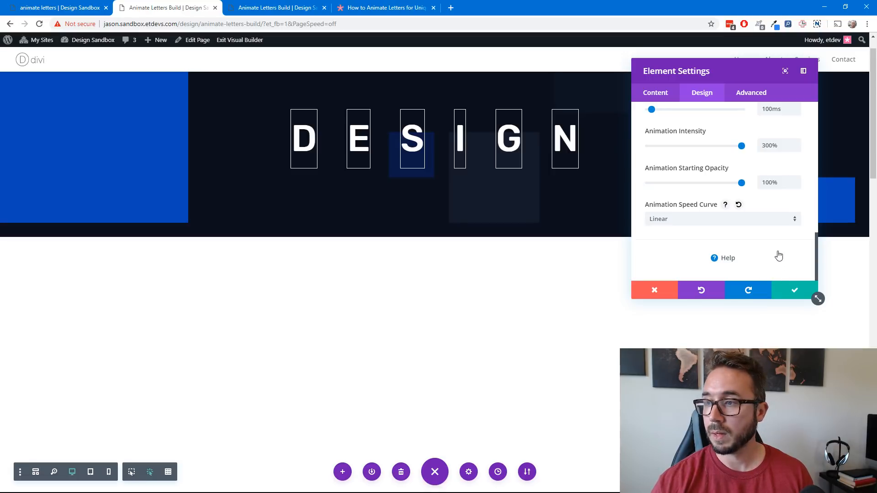
{"action": "left_click", "coordinate": [761, 100]}
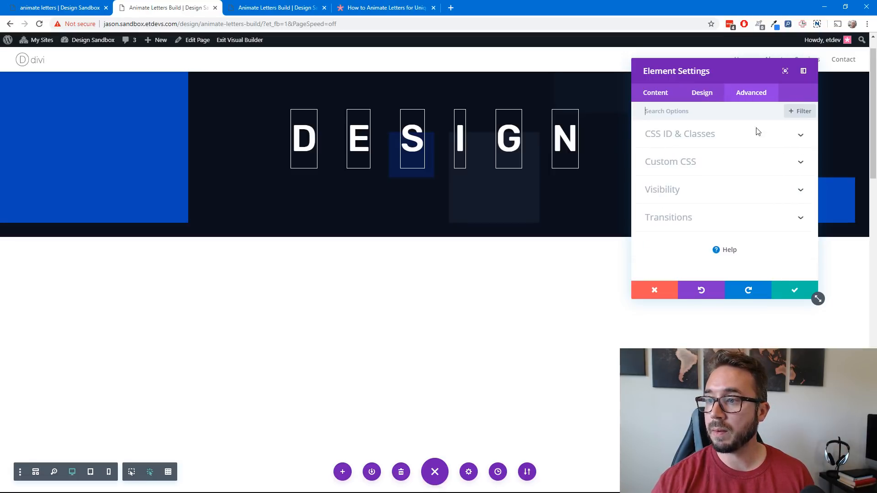
{"action": "left_click", "coordinate": [702, 94]}
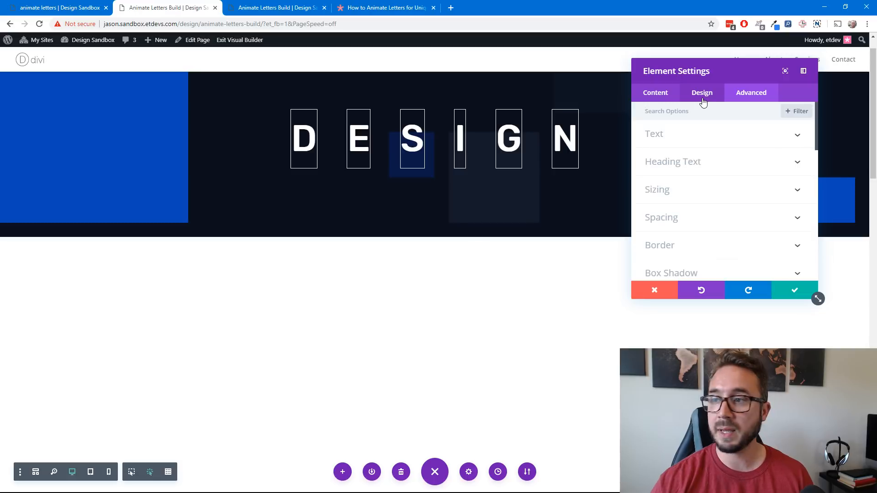
{"action": "scroll", "coordinate": [728, 188], "scroll_direction": "down", "scroll_amount": 5}
{"action": "scroll", "coordinate": [731, 189], "scroll_direction": "up", "scroll_amount": 3}
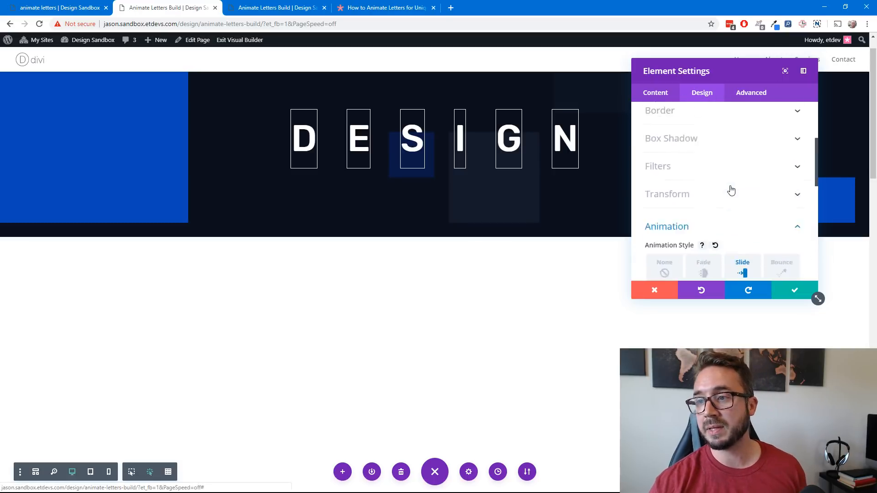
{"action": "scroll", "coordinate": [734, 166], "scroll_direction": "down", "scroll_amount": 4}
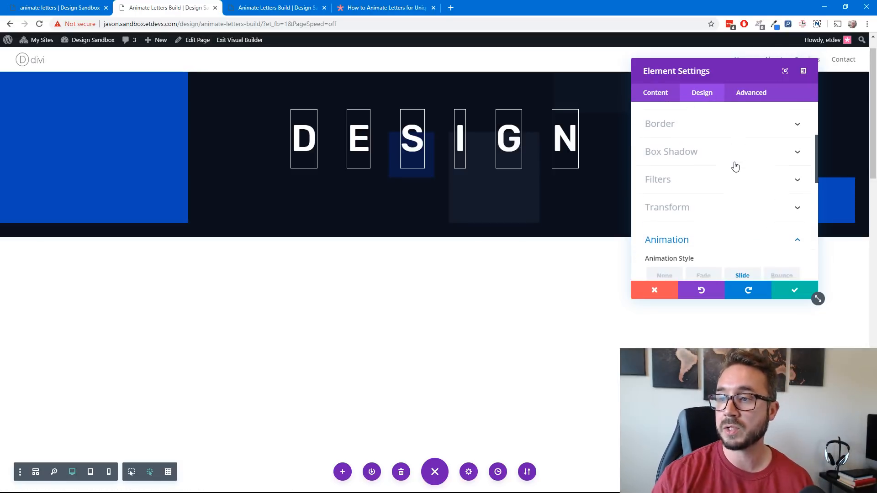
{"action": "scroll", "coordinate": [735, 166], "scroll_direction": "up", "scroll_amount": 5}
{"action": "scroll", "coordinate": [734, 166], "scroll_direction": "up", "scroll_amount": 2}
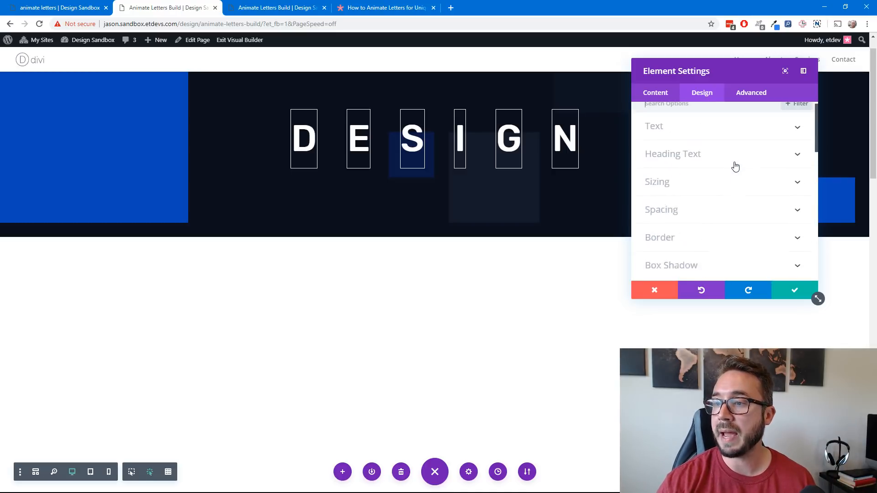
{"action": "scroll", "coordinate": [732, 155], "scroll_direction": "down", "scroll_amount": 2}
{"action": "left_click", "coordinate": [730, 141]}
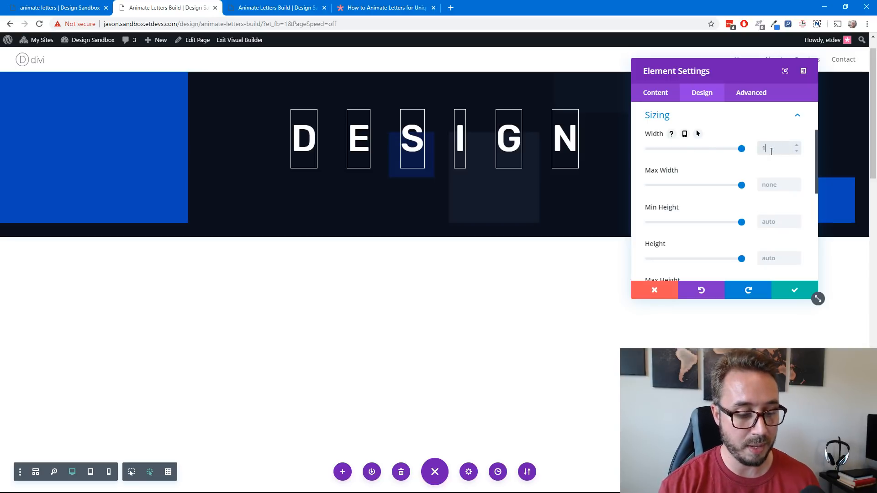
{"action": "type", "text": "px"}
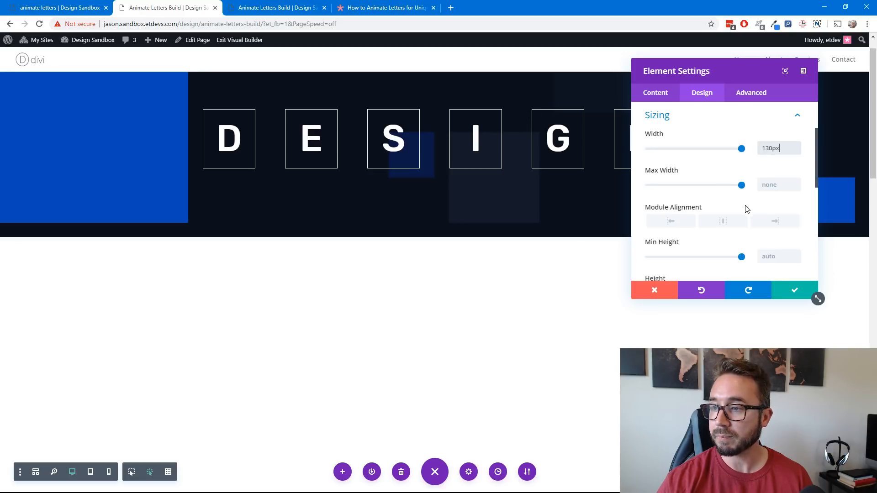
{"action": "scroll", "coordinate": [745, 208], "scroll_direction": "down", "scroll_amount": 3}
{"action": "scroll", "coordinate": [745, 209], "scroll_direction": "up", "scroll_amount": 3}
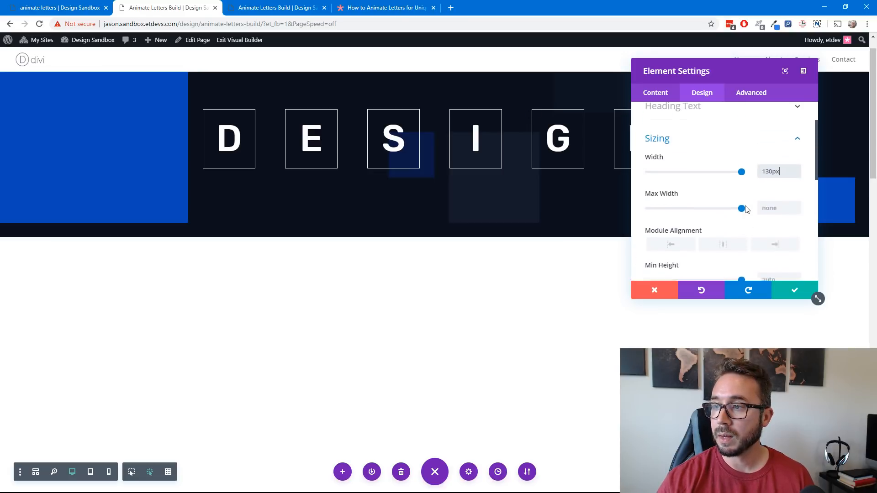
{"action": "left_click", "coordinate": [792, 290]}
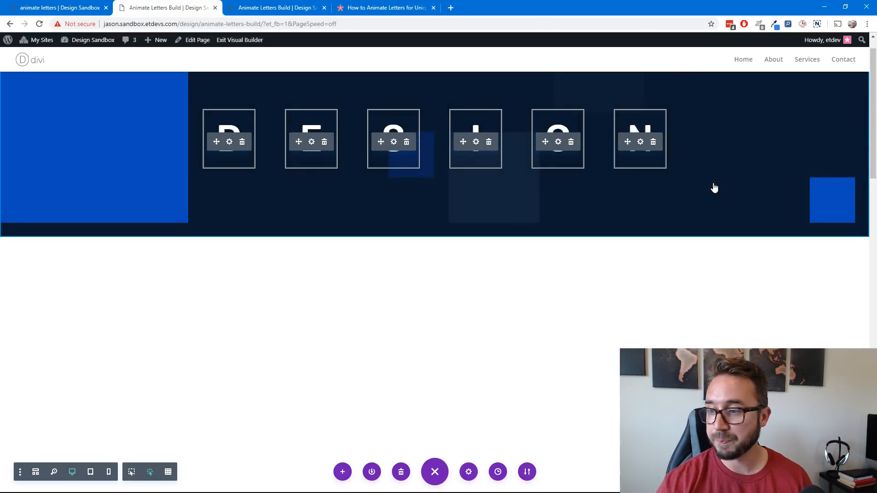
Reload the live page to preview the DESIGN letters' animation, and return to the page builder
{"action": "left_click", "coordinate": [304, 9]}
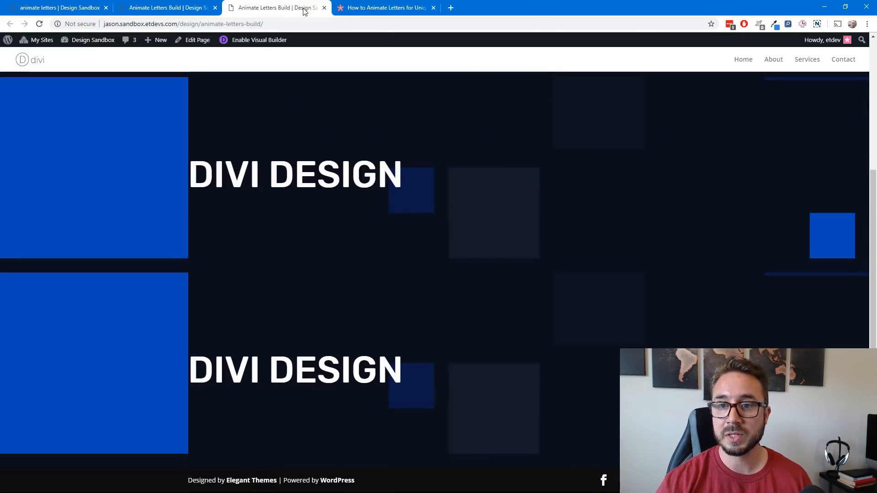
{"action": "key", "text": "F5"}
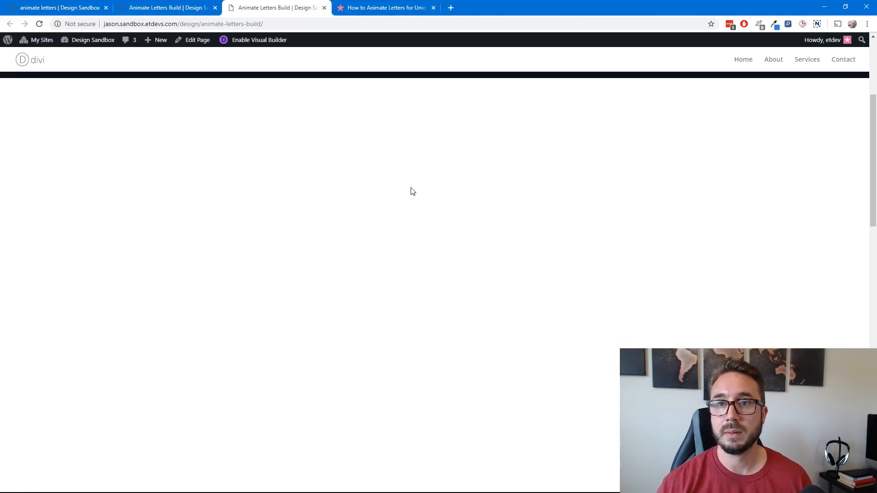
{"action": "left_click", "coordinate": [191, 10]}
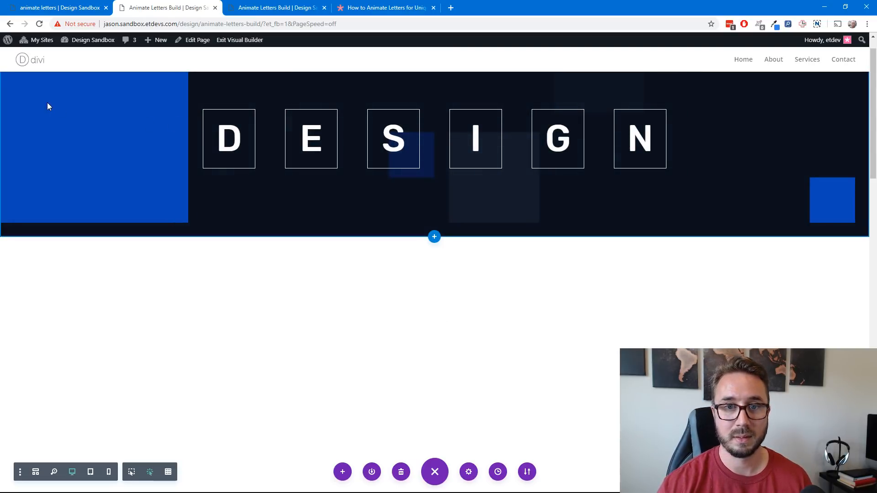
Review the DESIGN section's custom CSS and check the section again on the live page
{"action": "scroll", "coordinate": [108, 147], "scroll_direction": "up", "scroll_amount": 1}
{"action": "left_click", "coordinate": [27, 94]}
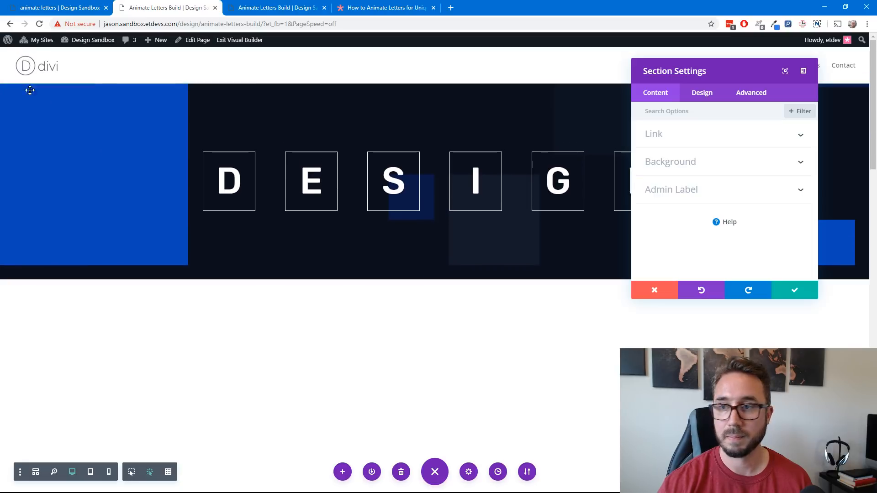
{"action": "left_click", "coordinate": [753, 93]}
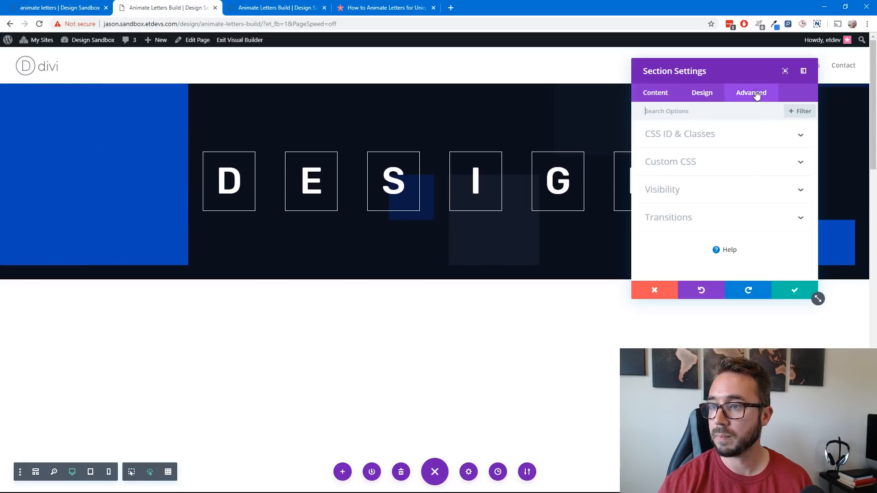
{"action": "left_click", "coordinate": [733, 161]}
{"action": "scroll", "coordinate": [734, 190], "scroll_direction": "down", "scroll_amount": 3}
{"action": "left_click", "coordinate": [792, 290]}
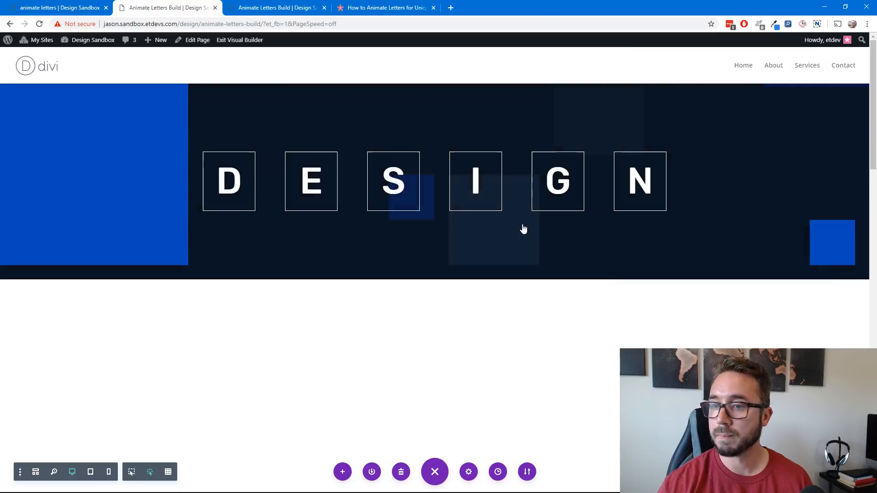
{"action": "left_click", "coordinate": [270, 10]}
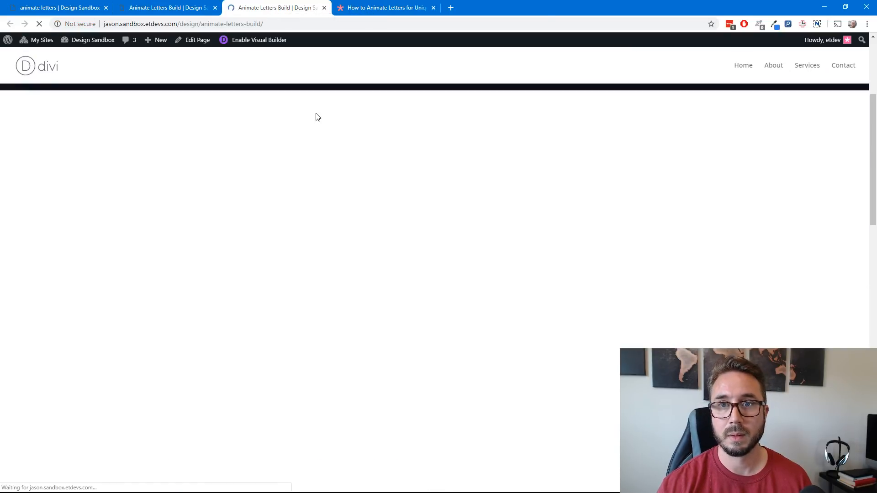
{"action": "left_click", "coordinate": [193, 15]}
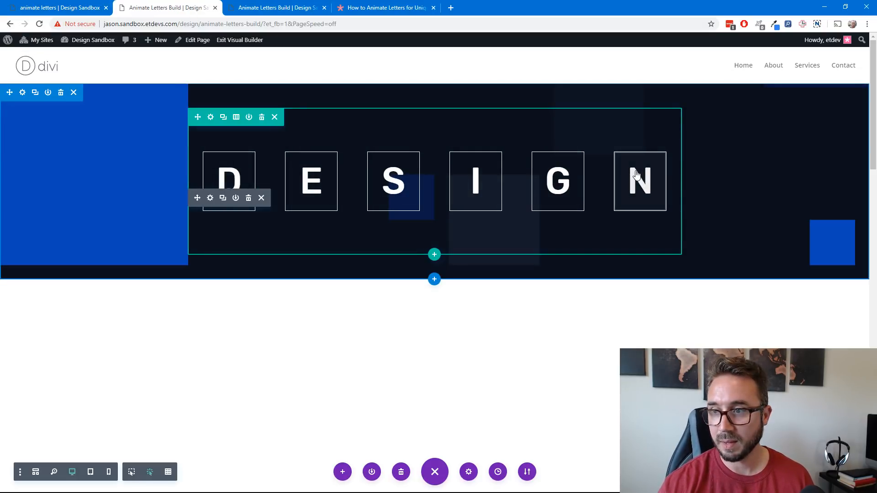
Restore the page to the Edited Row state of 2:43:33 PM from the editing history
{"action": "left_click", "coordinate": [498, 471]}
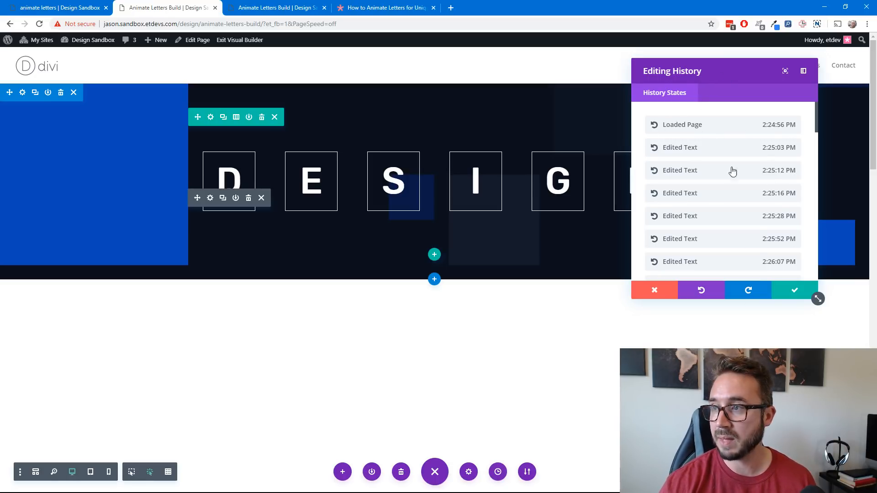
{"action": "scroll", "coordinate": [733, 209], "scroll_direction": "down", "scroll_amount": 3}
{"action": "scroll", "coordinate": [733, 209], "scroll_direction": "down", "scroll_amount": 10}
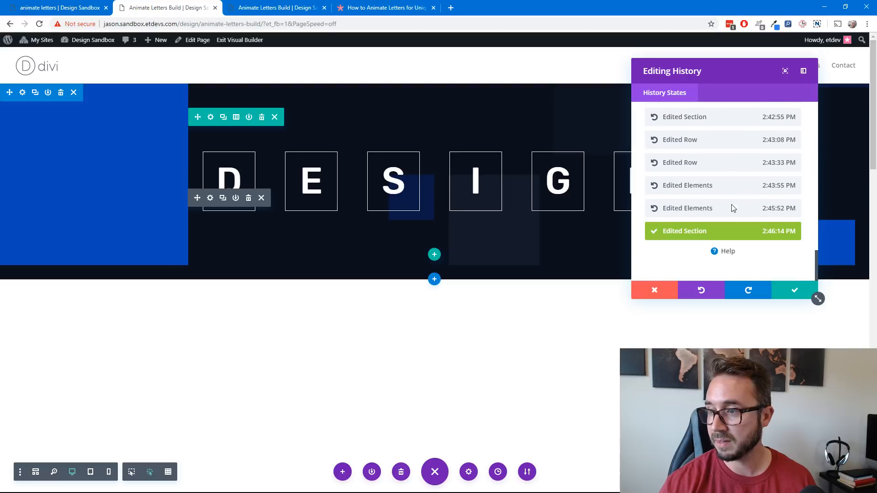
{"action": "left_click", "coordinate": [656, 213]}
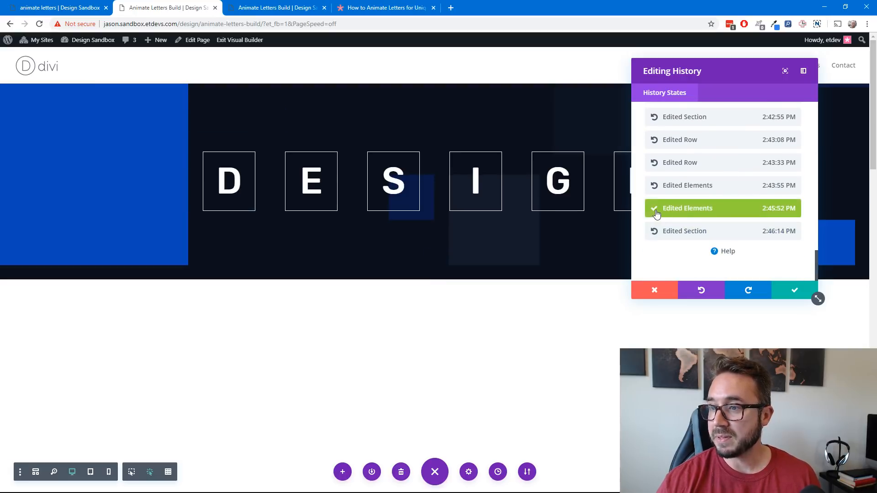
{"action": "left_click", "coordinate": [654, 191]}
{"action": "left_click", "coordinate": [653, 166]}
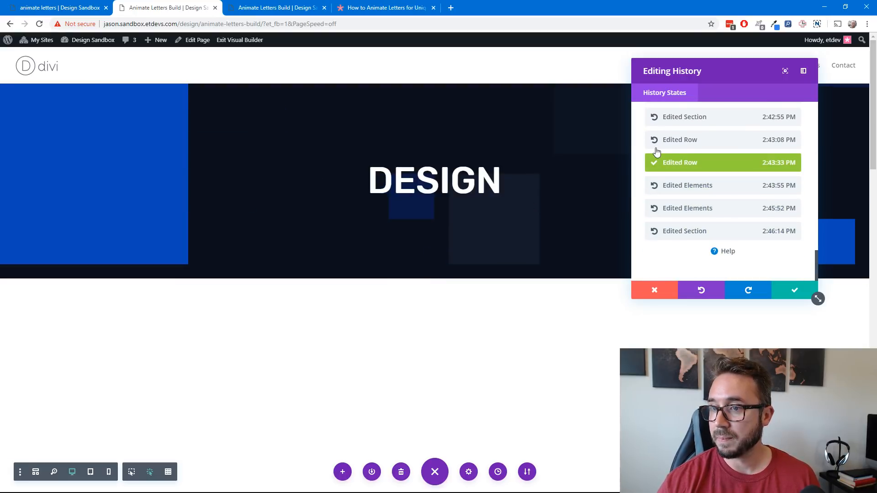
{"action": "left_click", "coordinate": [785, 286]}
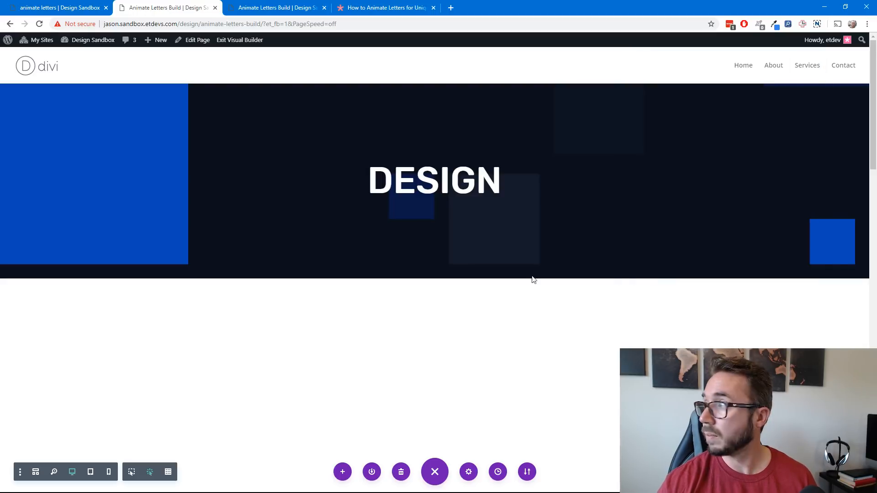
Check the live page and review the custom CSS of the DESIGN row's Column Main Element
{"action": "left_click", "coordinate": [287, 8]}
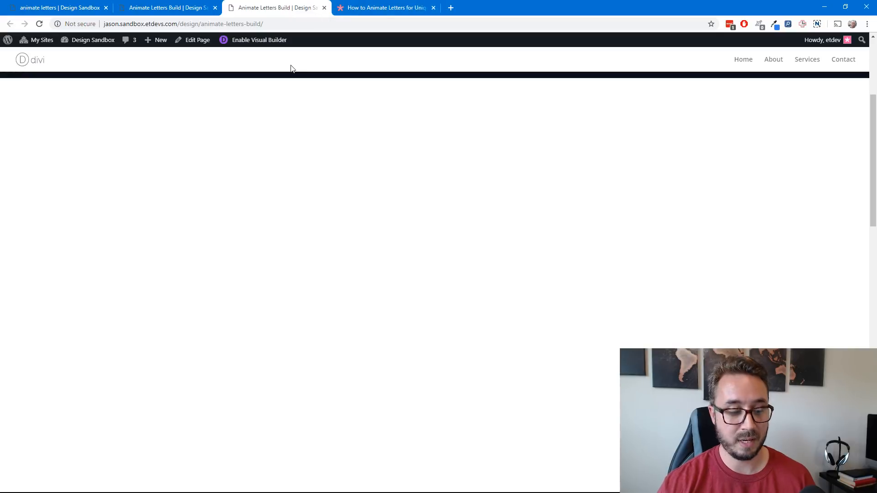
{"action": "left_click", "coordinate": [187, 8]}
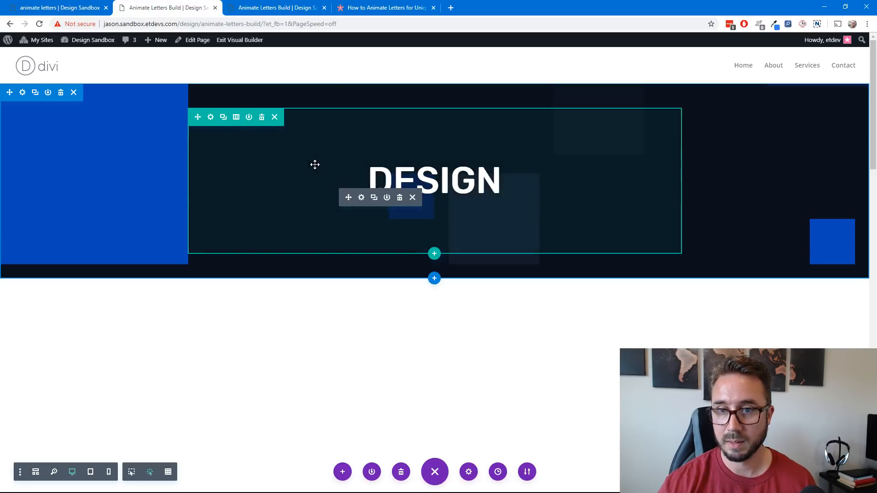
{"action": "left_click", "coordinate": [211, 117]}
{"action": "left_click", "coordinate": [759, 97]}
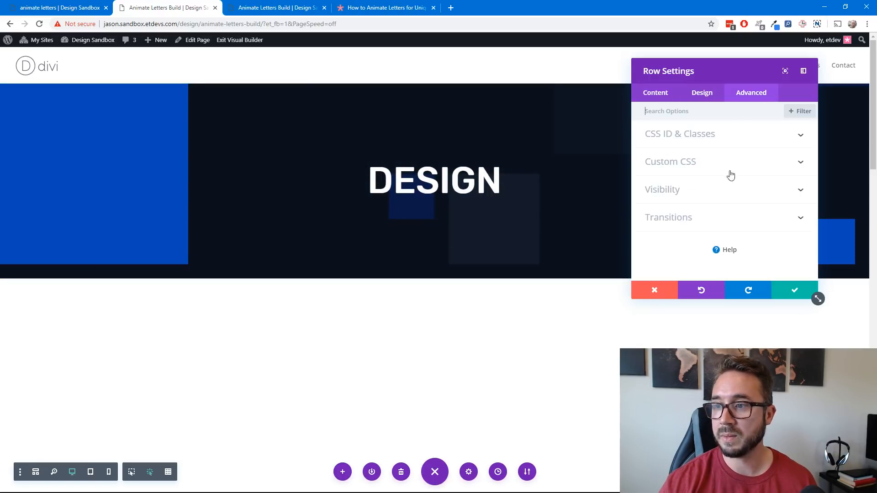
{"action": "left_click", "coordinate": [734, 158]}
{"action": "scroll", "coordinate": [721, 174], "scroll_direction": "down", "scroll_amount": 5}
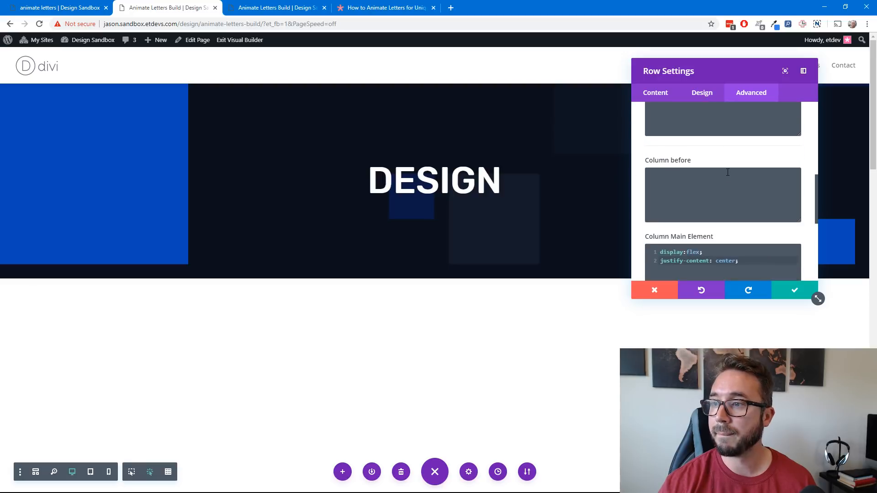
{"action": "scroll", "coordinate": [727, 183], "scroll_direction": "up", "scroll_amount": 1}
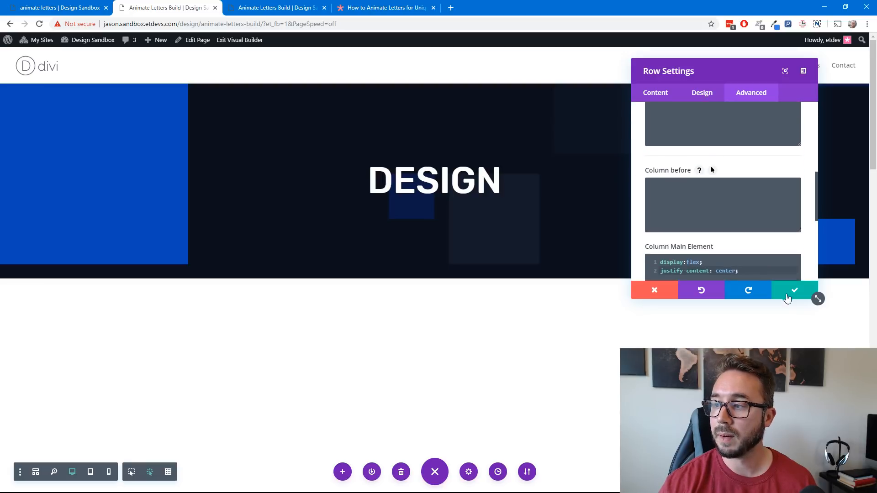
{"action": "left_click", "coordinate": [794, 290]}
Review the heading and text design settings of the final letter N in the DIVI DESIGN section just below the blank area
{"action": "scroll", "coordinate": [512, 182], "scroll_direction": "down", "scroll_amount": 3}
{"action": "scroll", "coordinate": [511, 179], "scroll_direction": "up", "scroll_amount": 3}
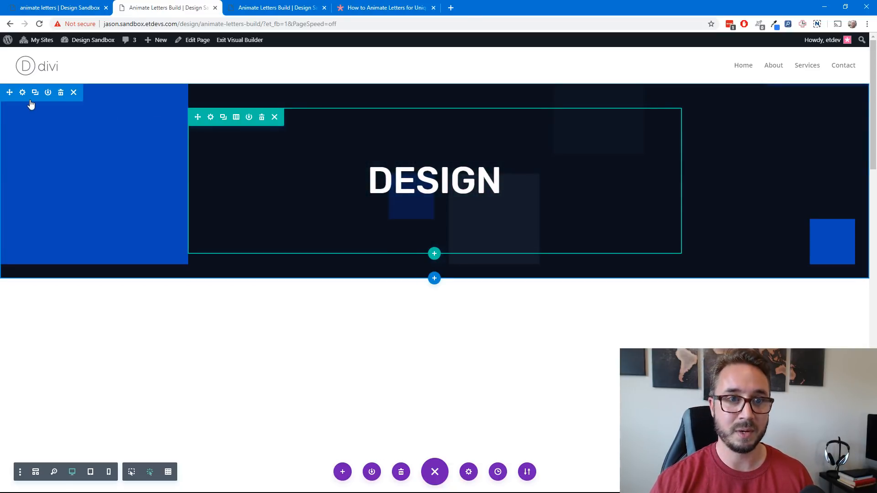
{"action": "scroll", "coordinate": [225, 318], "scroll_direction": "down", "scroll_amount": 19}
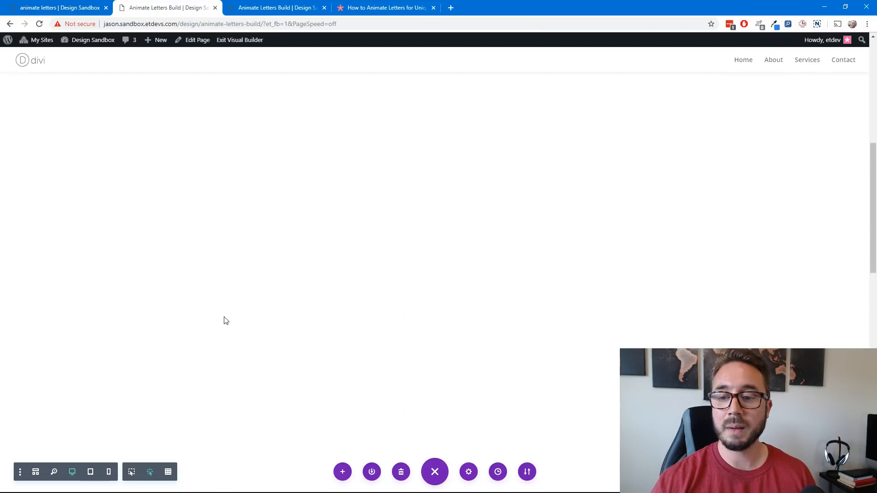
{"action": "scroll", "coordinate": [224, 317], "scroll_direction": "up", "scroll_amount": 1}
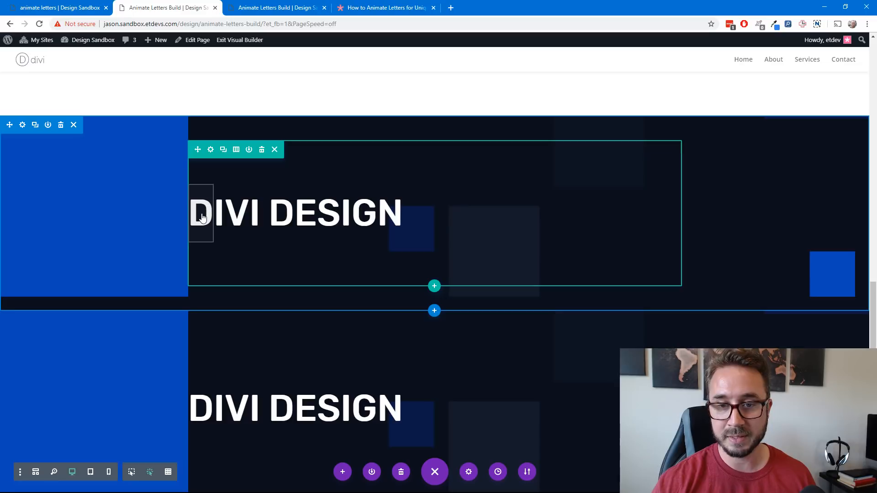
{"action": "left_click", "coordinate": [390, 217]}
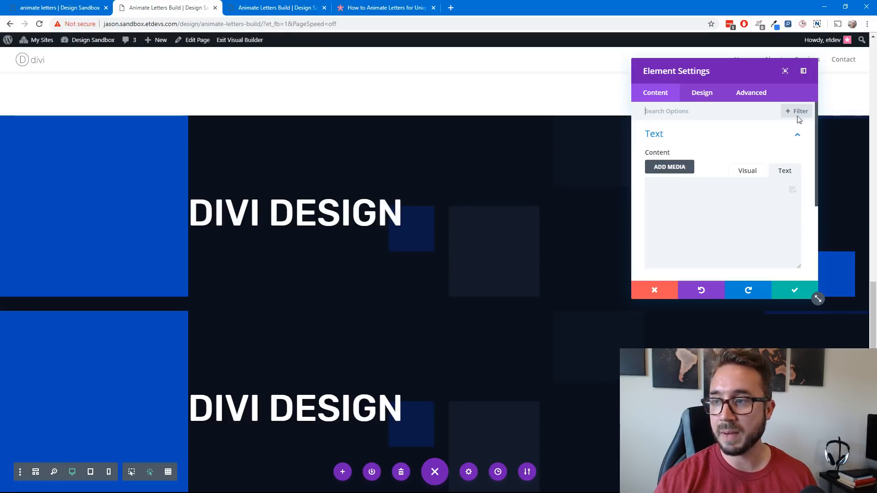
{"action": "left_click", "coordinate": [713, 98]}
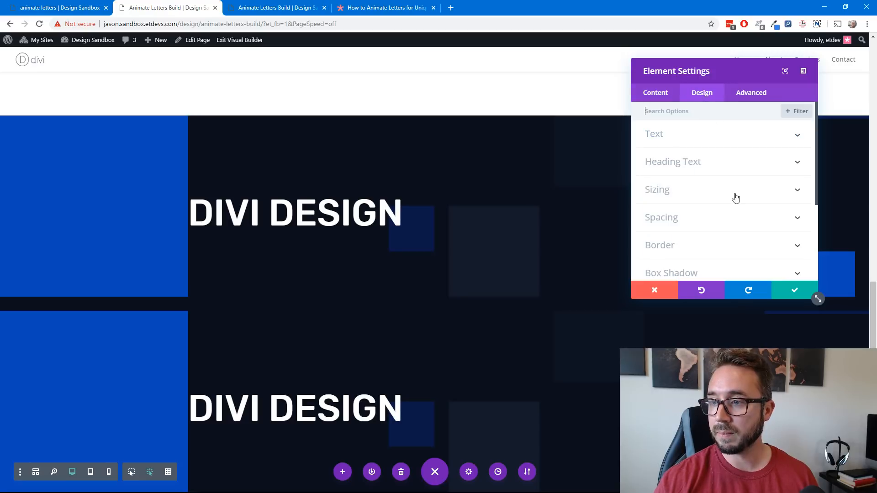
{"action": "left_click", "coordinate": [720, 163]}
{"action": "scroll", "coordinate": [748, 201], "scroll_direction": "down", "scroll_amount": 6}
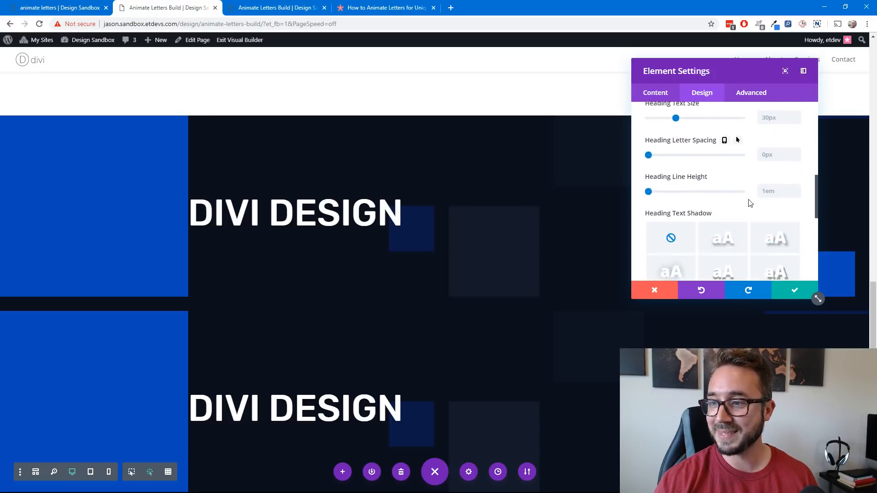
{"action": "scroll", "coordinate": [733, 238], "scroll_direction": "down", "scroll_amount": 4}
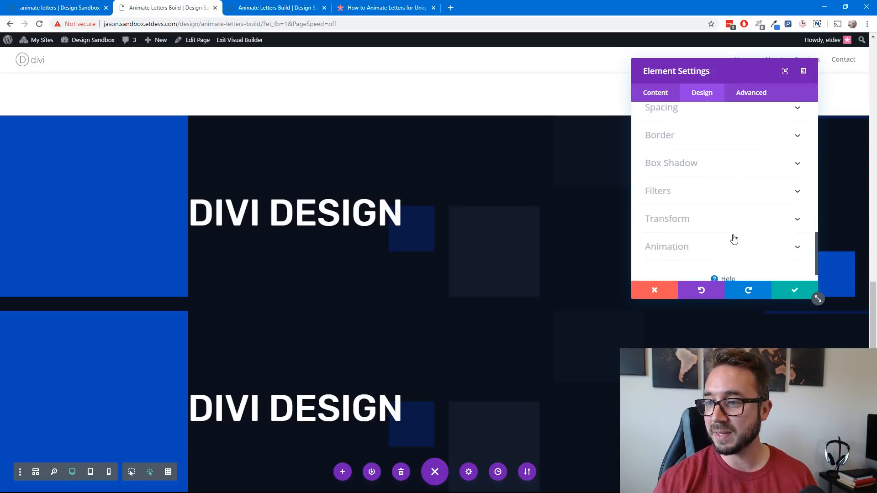
{"action": "scroll", "coordinate": [732, 237], "scroll_direction": "up", "scroll_amount": 10}
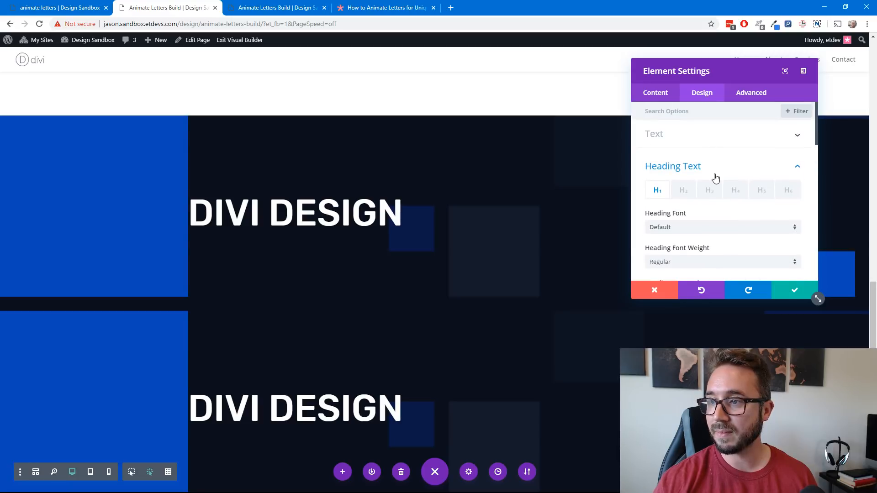
{"action": "left_click", "coordinate": [714, 166]}
{"action": "left_click", "coordinate": [707, 137]}
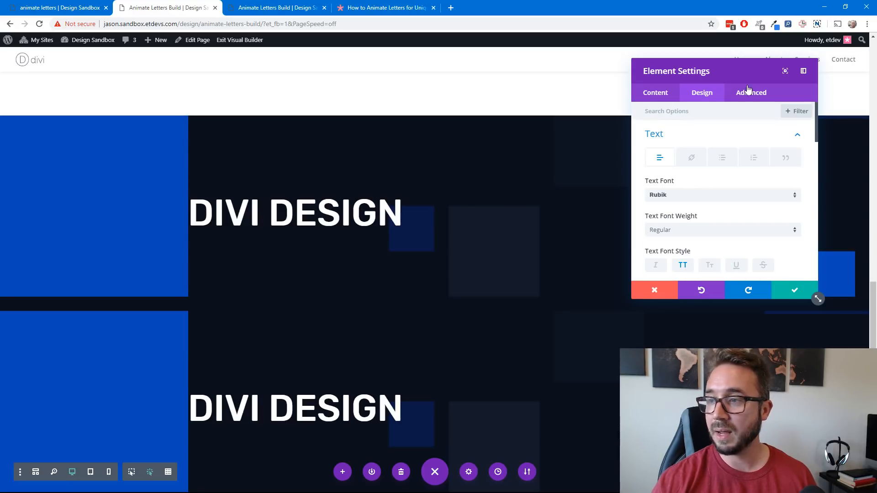
{"action": "left_click", "coordinate": [798, 296]}
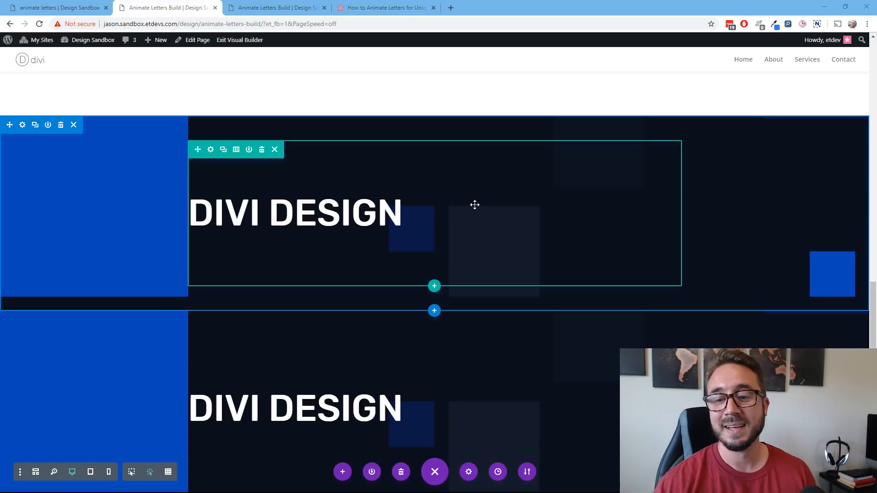
Check the page's editing history and close it without restoring a state
{"action": "scroll", "coordinate": [474, 204], "scroll_direction": "down", "scroll_amount": 3}
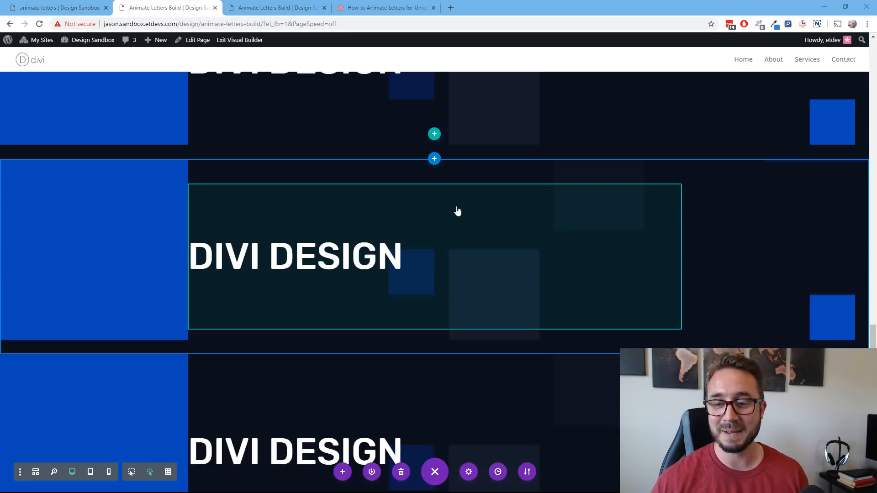
{"action": "scroll", "coordinate": [457, 211], "scroll_direction": "up", "scroll_amount": 2}
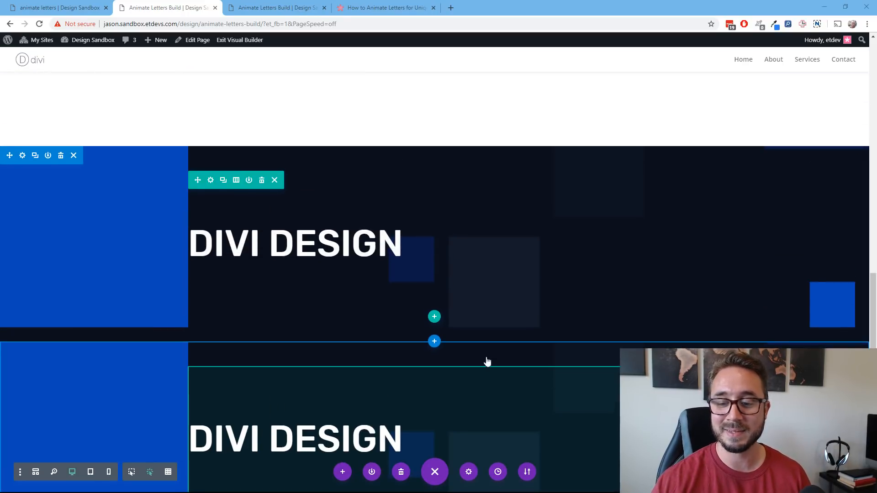
{"action": "left_click", "coordinate": [497, 472]}
{"action": "scroll", "coordinate": [593, 320], "scroll_direction": "down", "scroll_amount": 1}
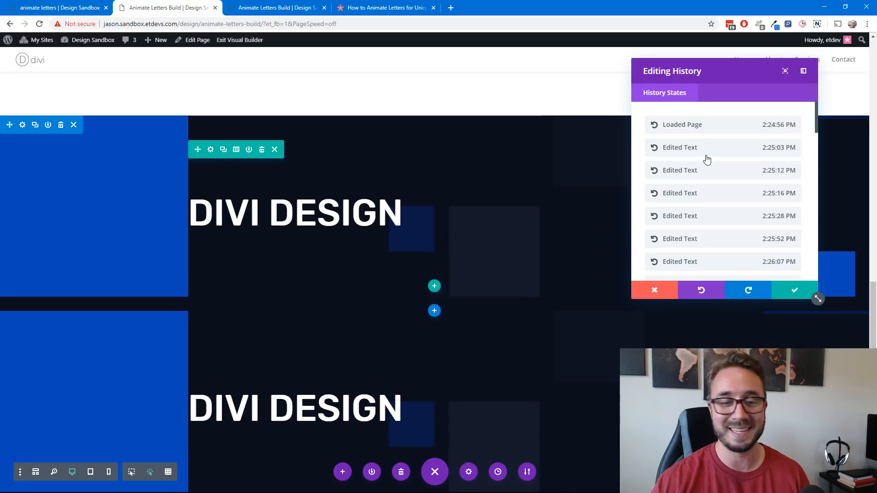
{"action": "left_click", "coordinate": [667, 291]}
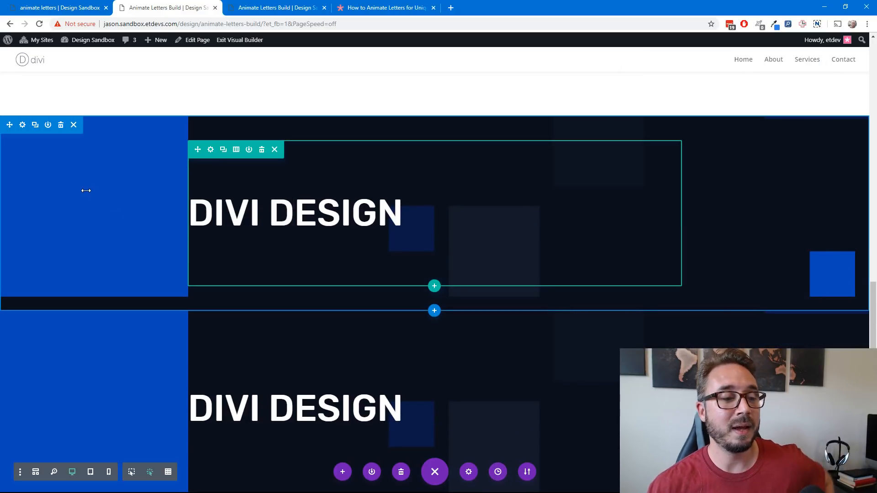
{"action": "scroll", "coordinate": [177, 237], "scroll_direction": "down", "scroll_amount": 1}
{"action": "scroll", "coordinate": [178, 242], "scroll_direction": "up", "scroll_amount": 4}
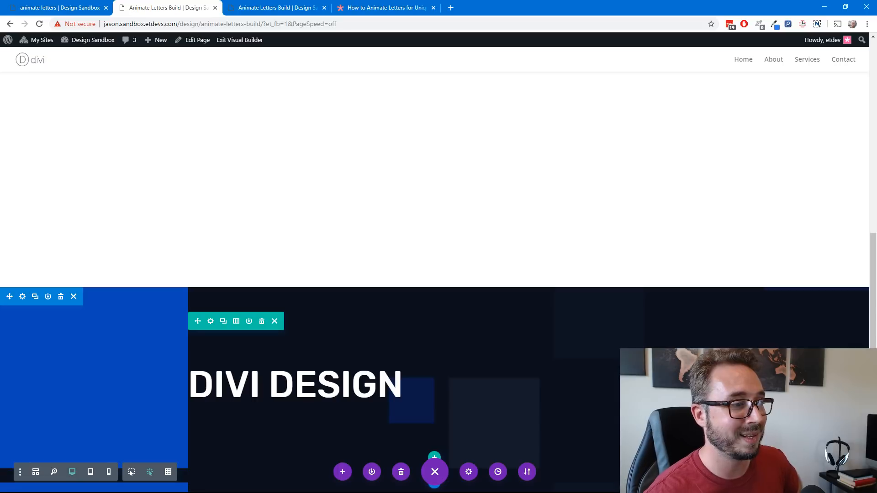
{"action": "scroll", "coordinate": [172, 327], "scroll_direction": "down", "scroll_amount": 3}
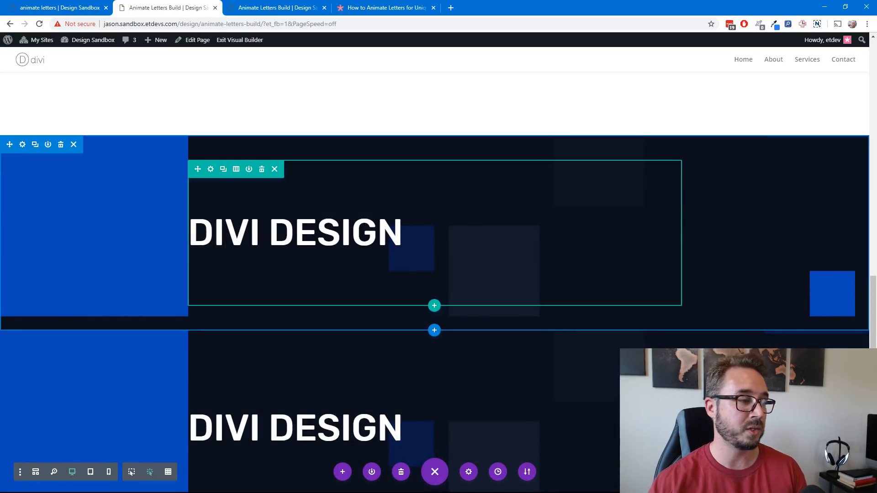
{"action": "scroll", "coordinate": [284, 377], "scroll_direction": "down", "scroll_amount": 5}
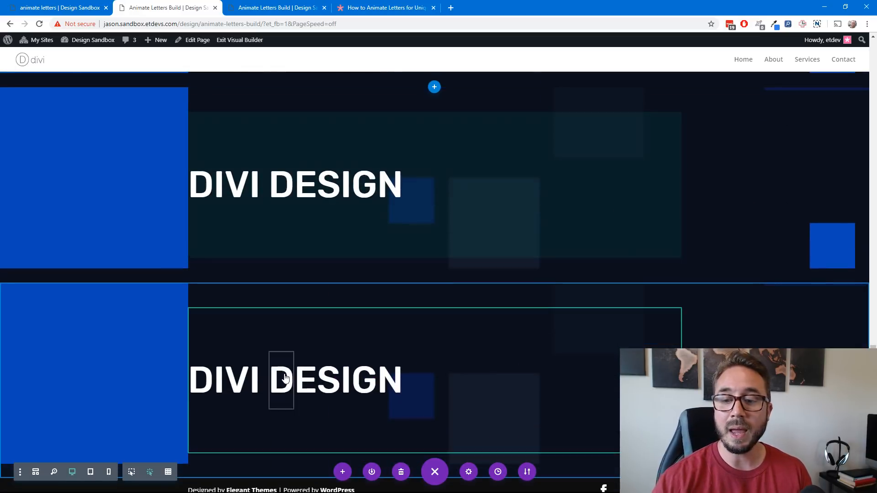
{"action": "scroll", "coordinate": [285, 378], "scroll_direction": "up", "scroll_amount": 2}
{"action": "scroll", "coordinate": [285, 378], "scroll_direction": "down", "scroll_amount": 3}
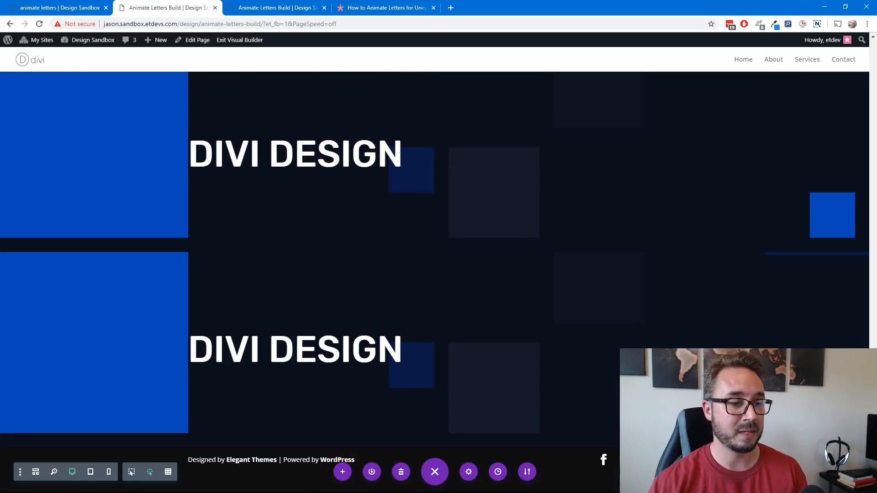